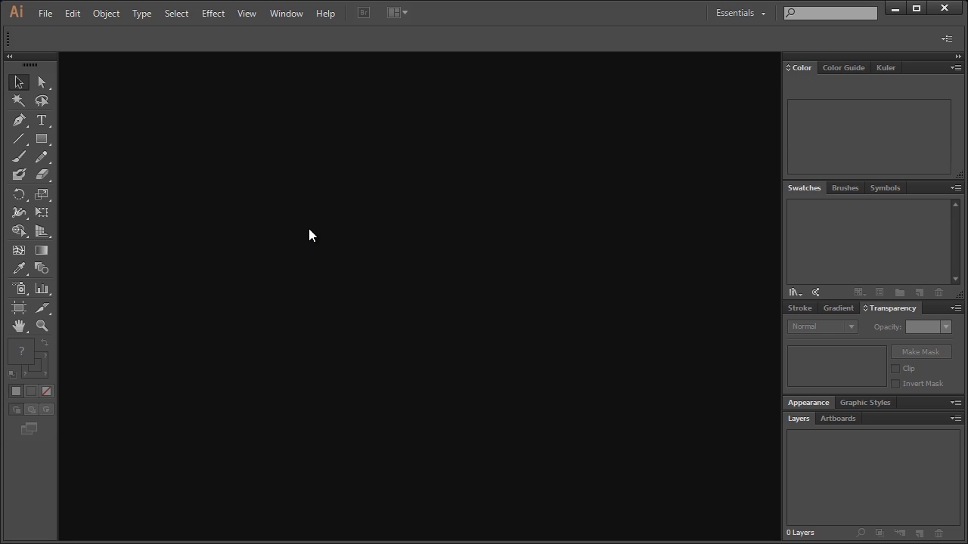
Create a new document named "Flat GUI Icons" with 5 artboards, 20 pt spacing, and a 512 pt width and height
click(45, 14)
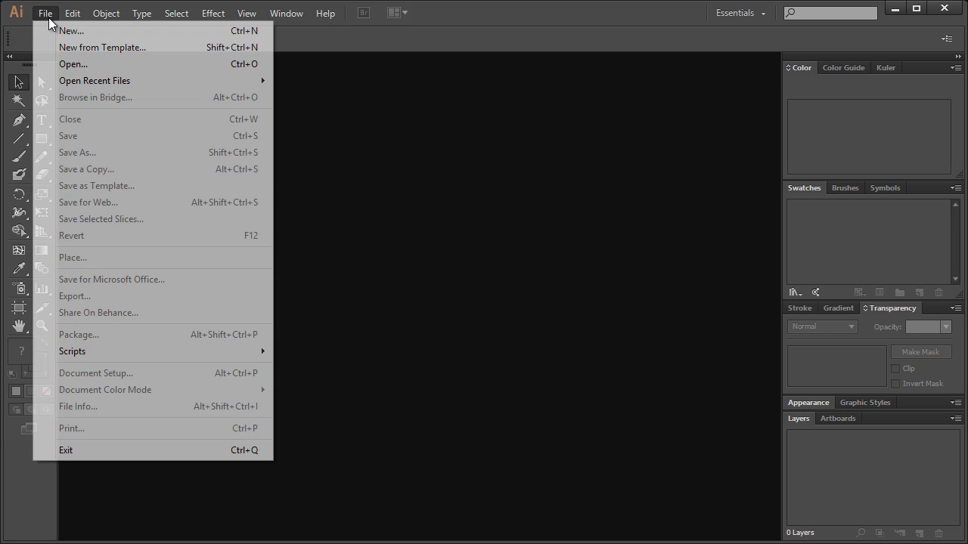
click(69, 33)
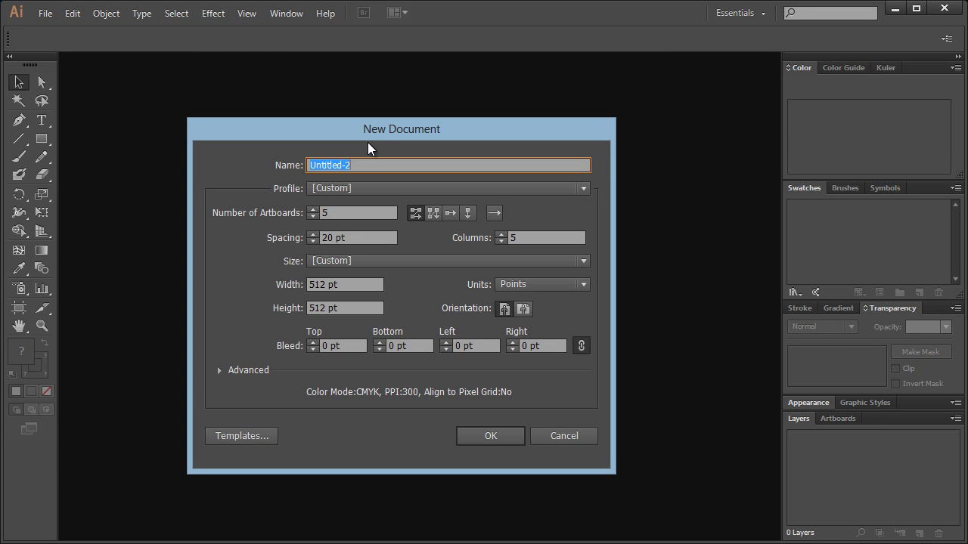
text(Flat GUI Icons)
click(354, 213)
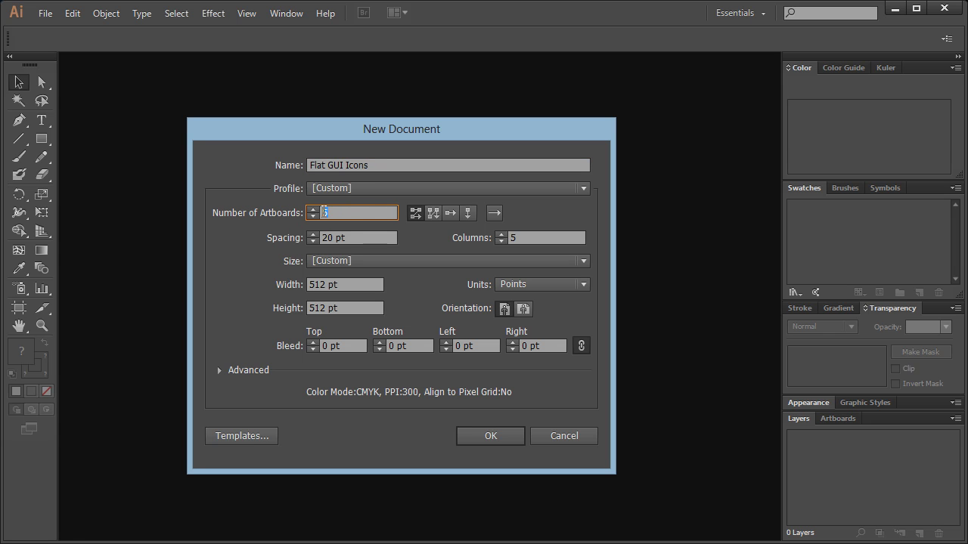
key(Tab)
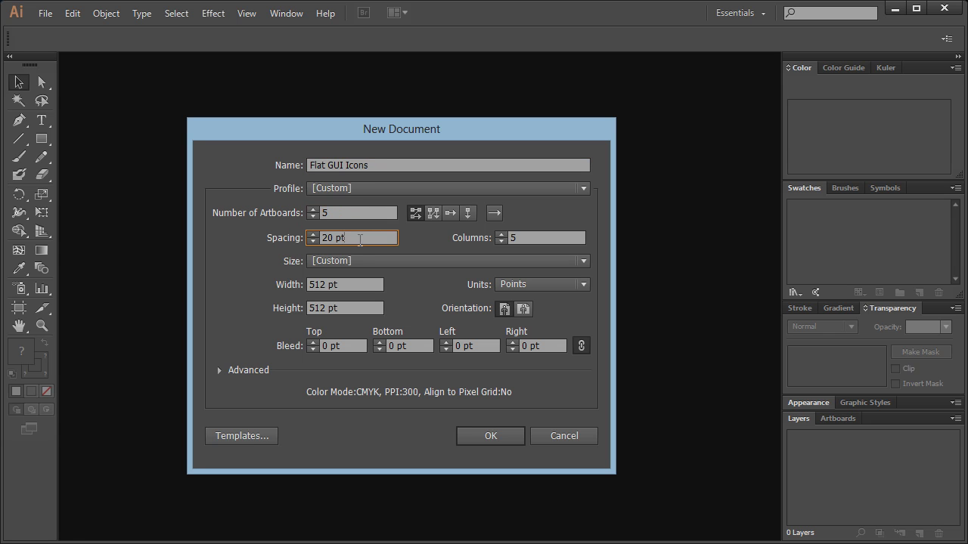
click(351, 285)
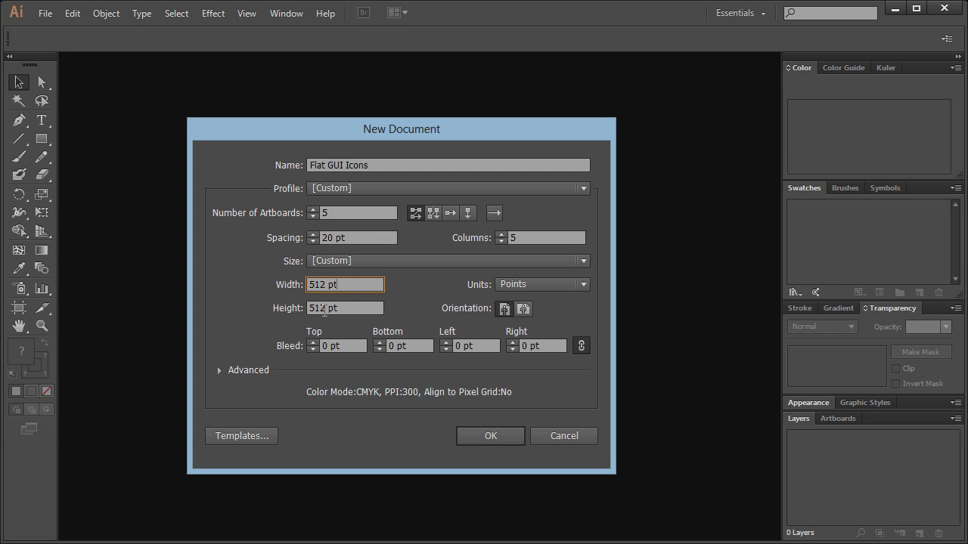
click(491, 437)
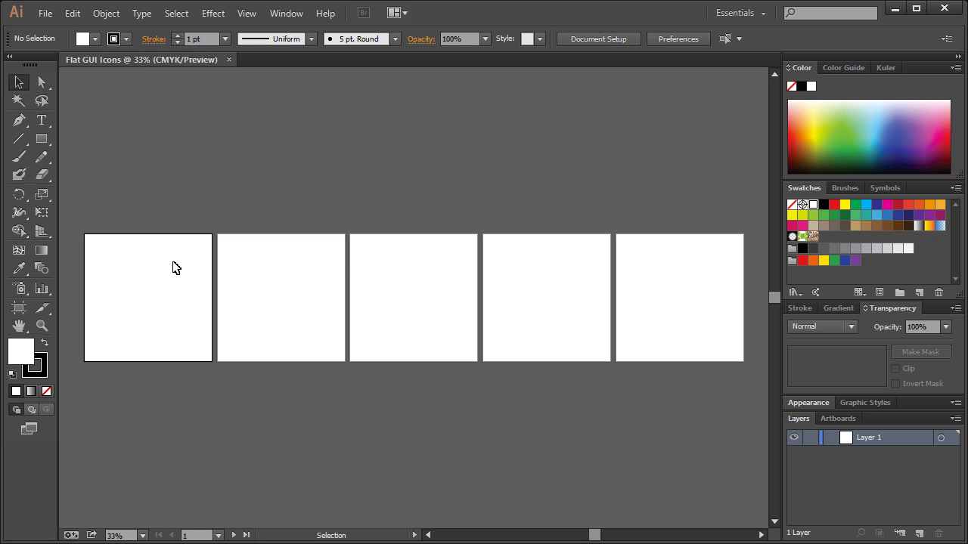
Choose the Rounded Rectangle tool and confirm a corner radius of 8 pt in the general preferences
click(43, 325)
click(151, 304)
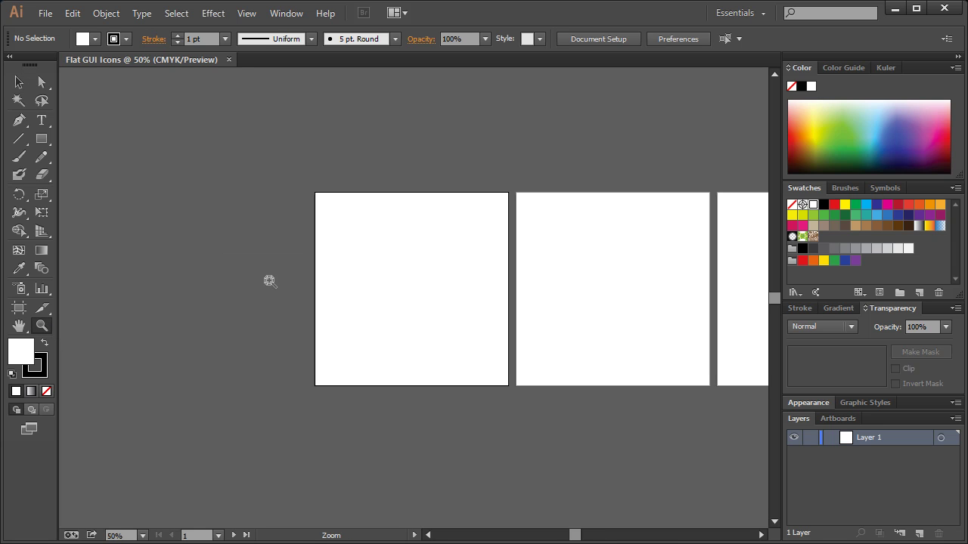
click(428, 276)
click(441, 309)
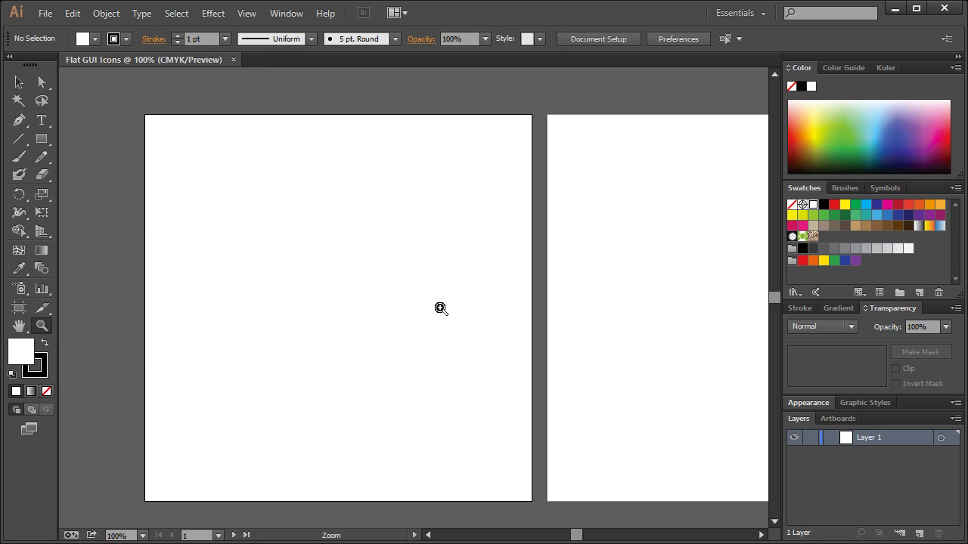
click(19, 82)
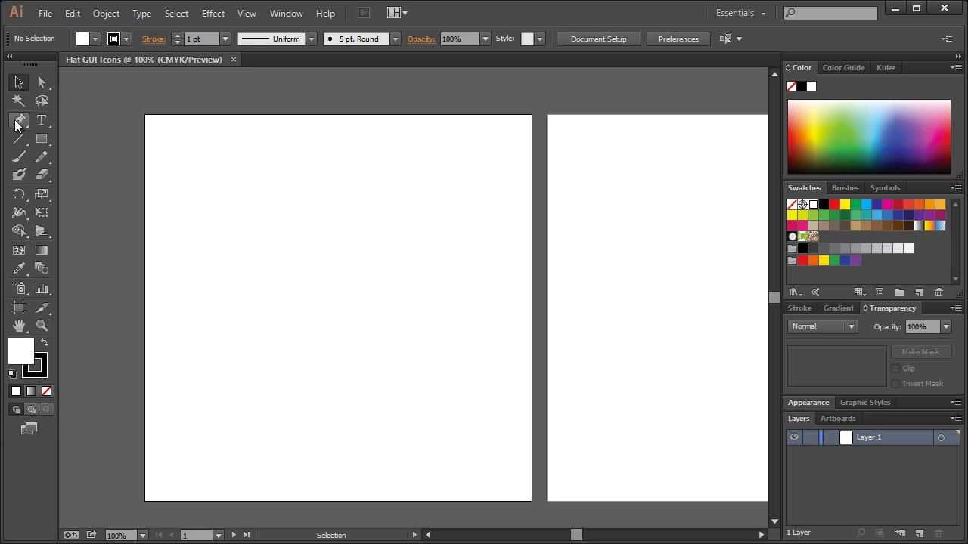
click(42, 142)
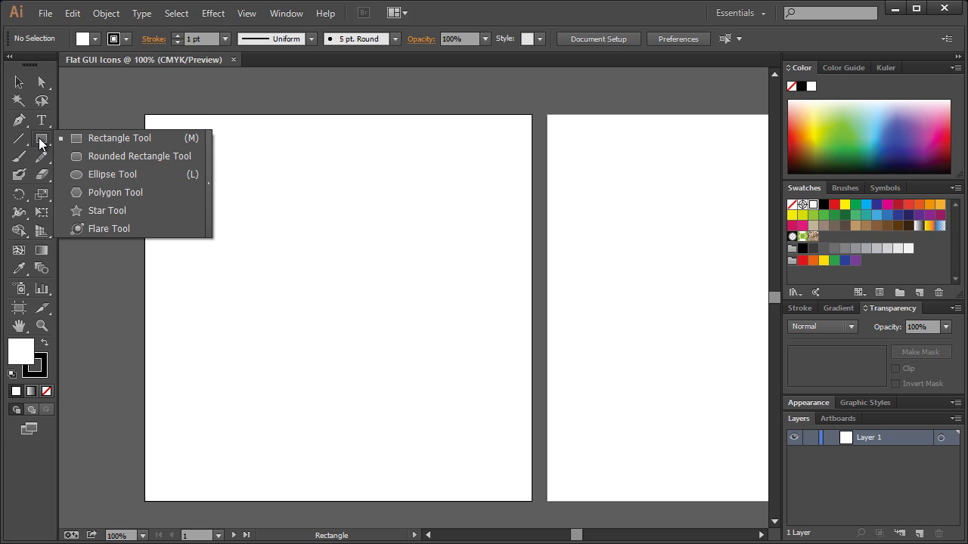
click(87, 156)
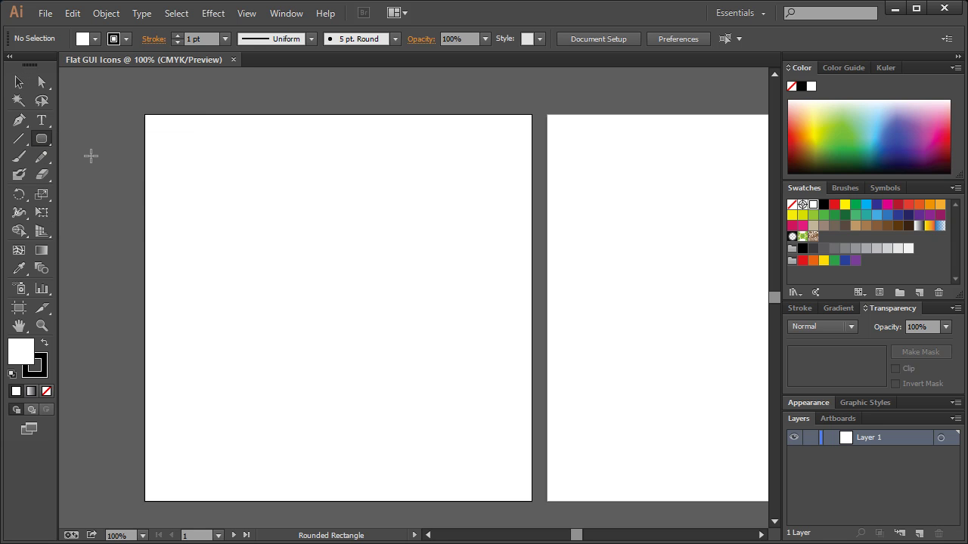
click(73, 13)
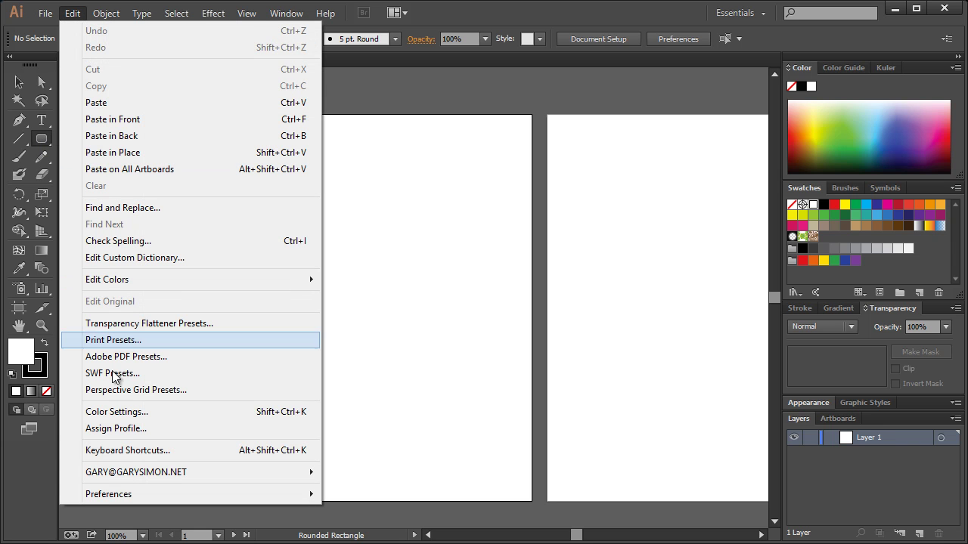
mouse_move(139, 496)
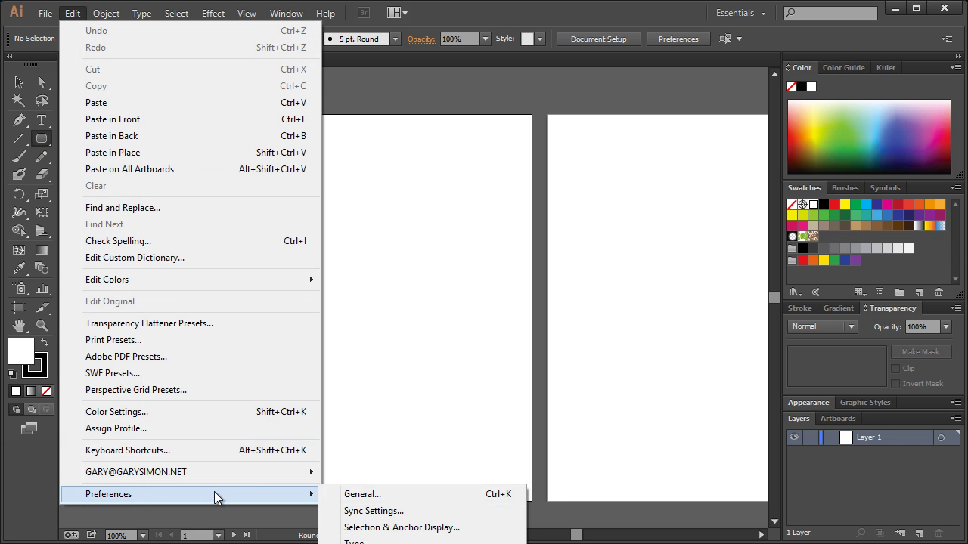
click(384, 496)
drag(174, 159, 403, 109)
double_click(311, 220)
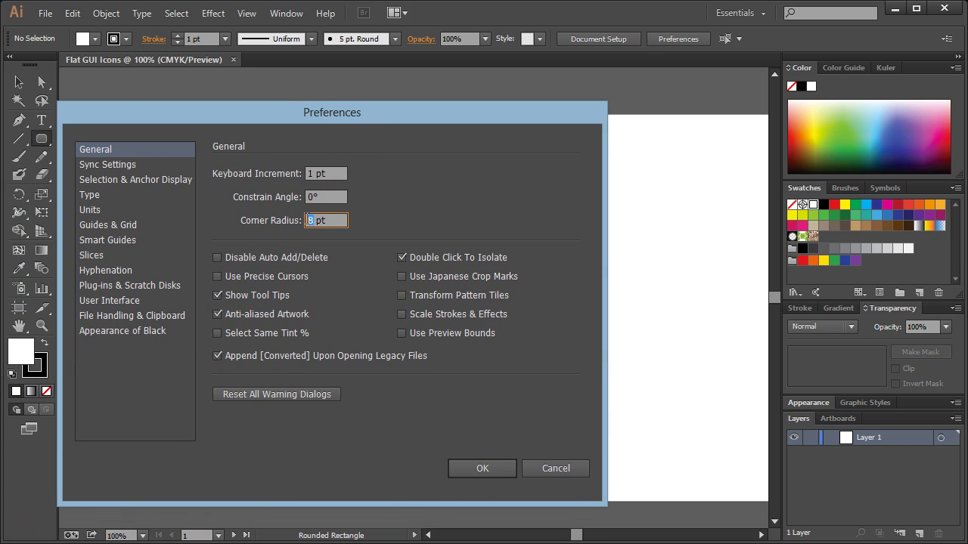
click(463, 468)
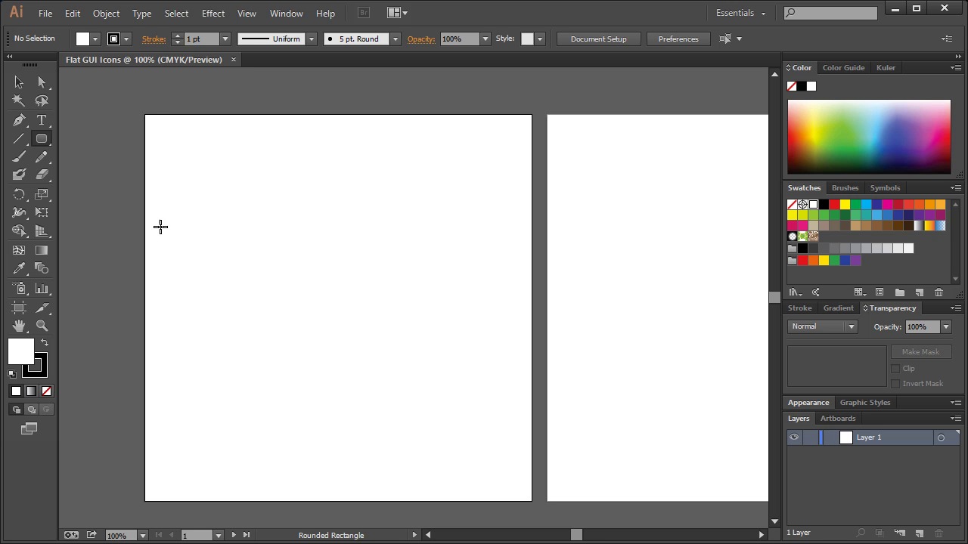
Draw a wide rounded rectangle across the middle of the first artboard and remove its stroke
drag(166, 227, 514, 406)
click(19, 83)
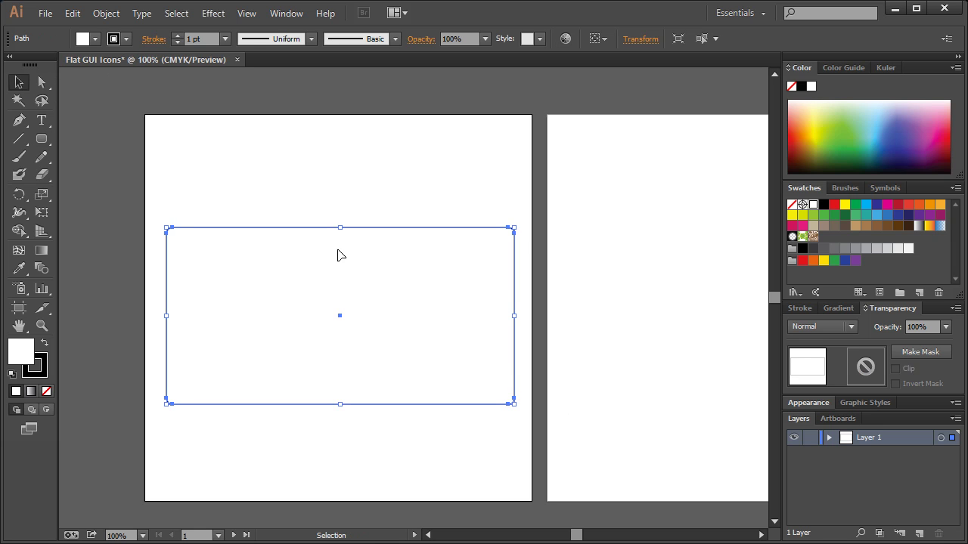
click(194, 40)
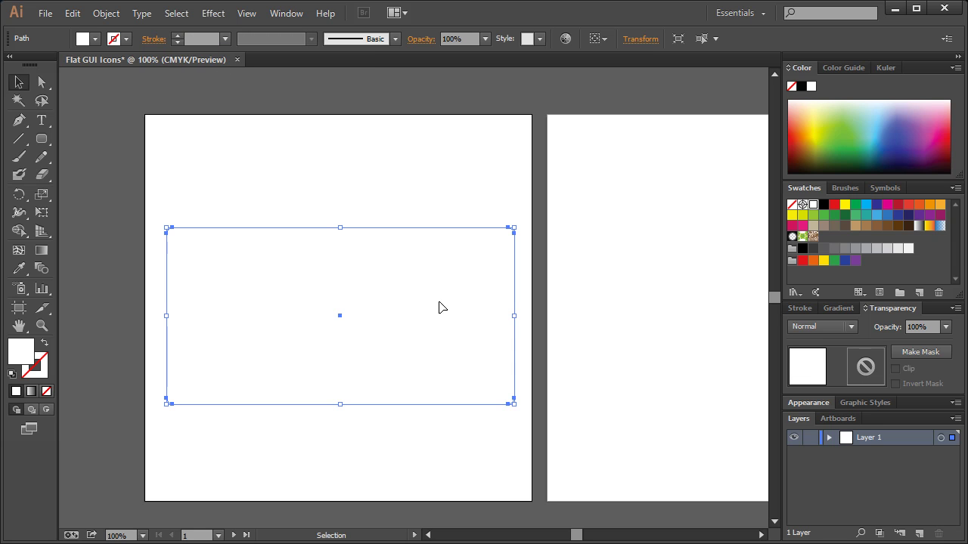
Fill the rounded rectangle with a medium blue, about #0F6193, and deselect it
double_click(28, 354)
drag(547, 371, 361, 160)
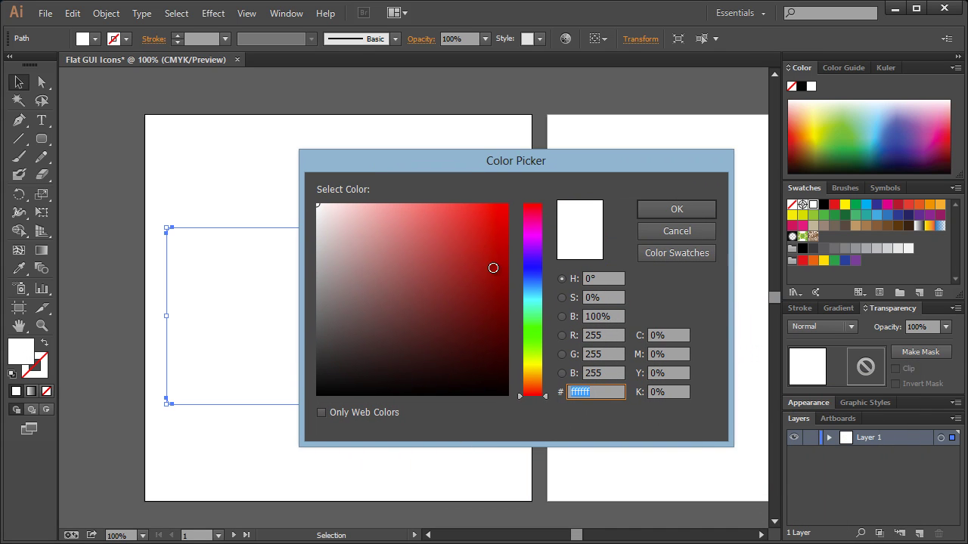
click(532, 287)
mouse_move(502, 286)
mouse_down()
mouse_move(511, 305)
mouse_move(489, 281)
mouse_up()
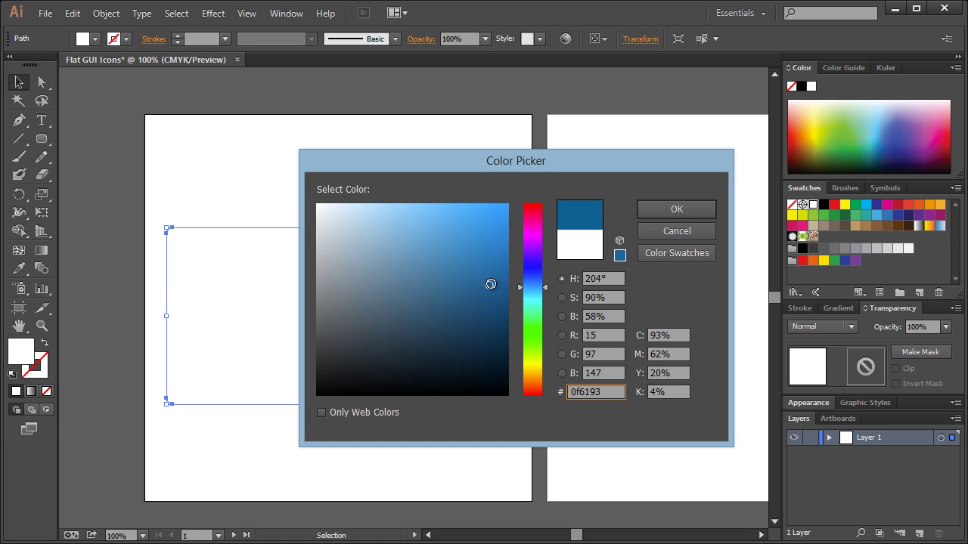
click(672, 212)
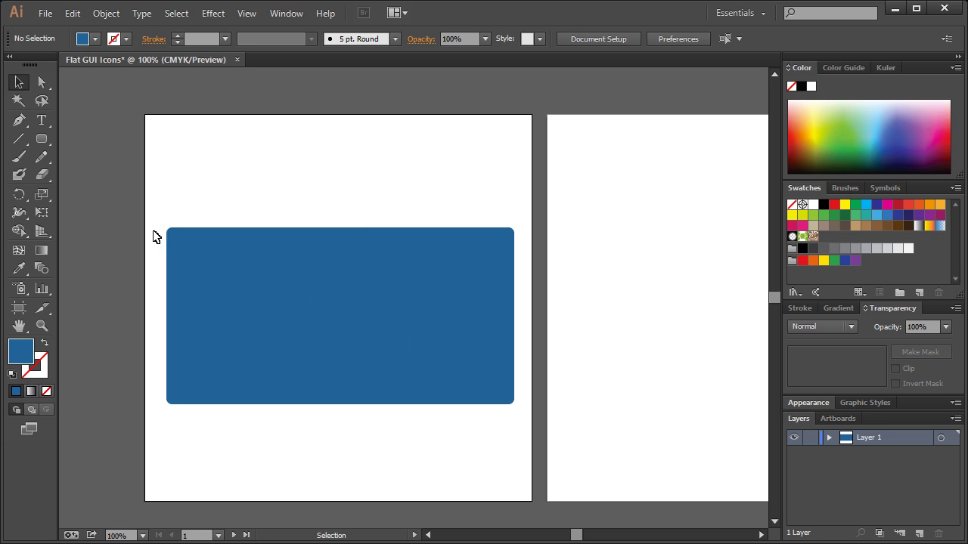
Draw a circle with the Ellipse tool on the right half of the blue rectangle and nudge it into place
drag(37, 144, 96, 171)
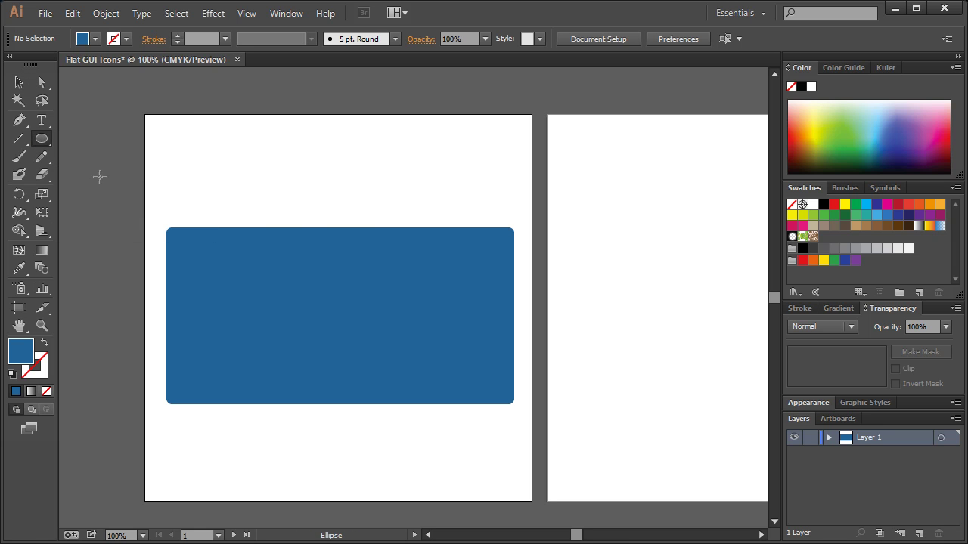
drag(431, 319, 485, 363)
click(19, 83)
drag(407, 327, 401, 328)
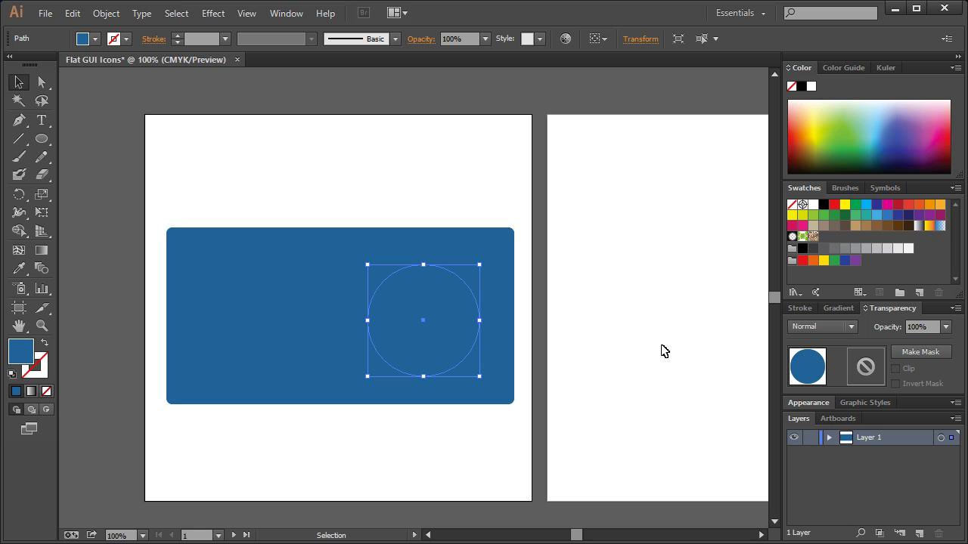
Fill the circle with a very dark navy blue and deselect it
double_click(18, 353)
click(489, 319)
drag(489, 318, 504, 338)
click(676, 210)
click(477, 194)
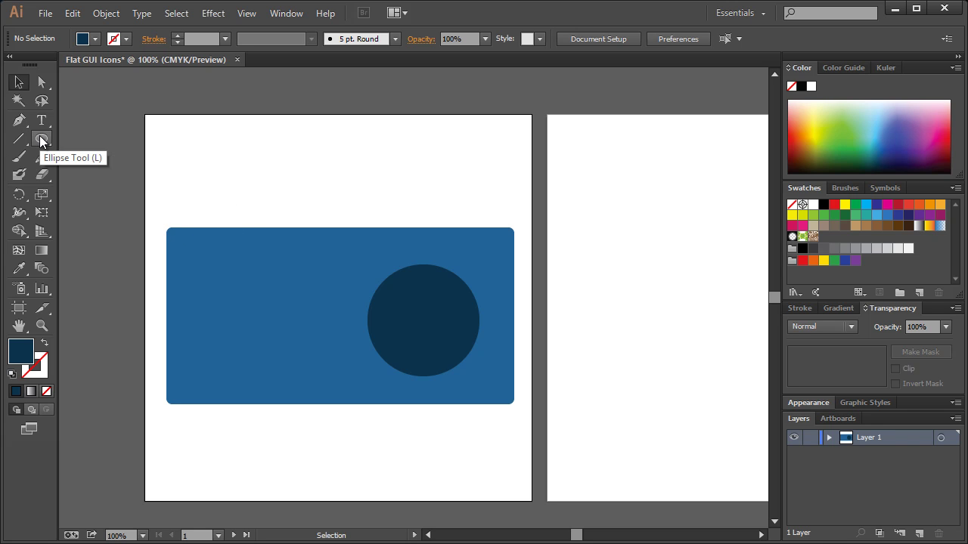
Draw a small rounded rectangle overlapping the body's top edge near the left corner and fill it with the body's sampled blue
drag(41, 140, 73, 154)
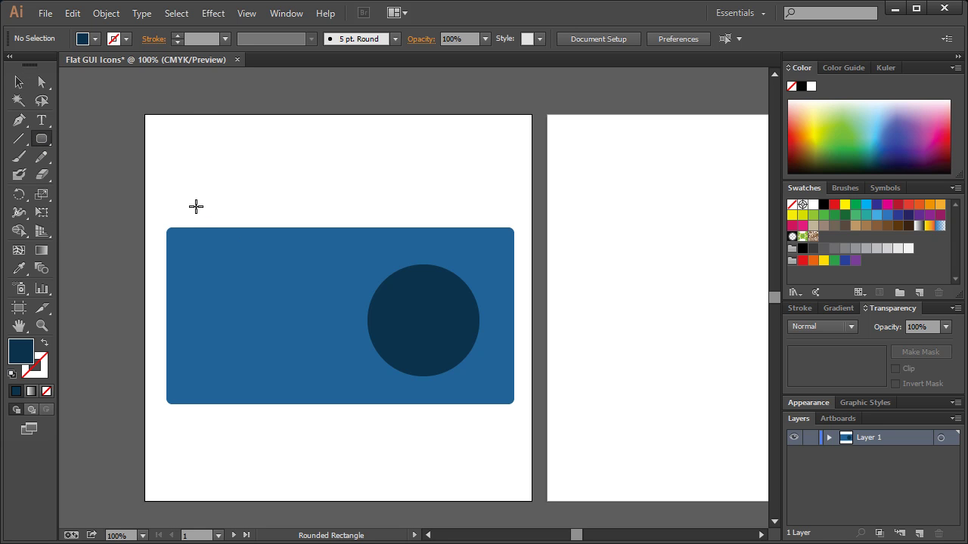
drag(198, 209, 258, 244)
click(19, 269)
click(235, 277)
key(v)
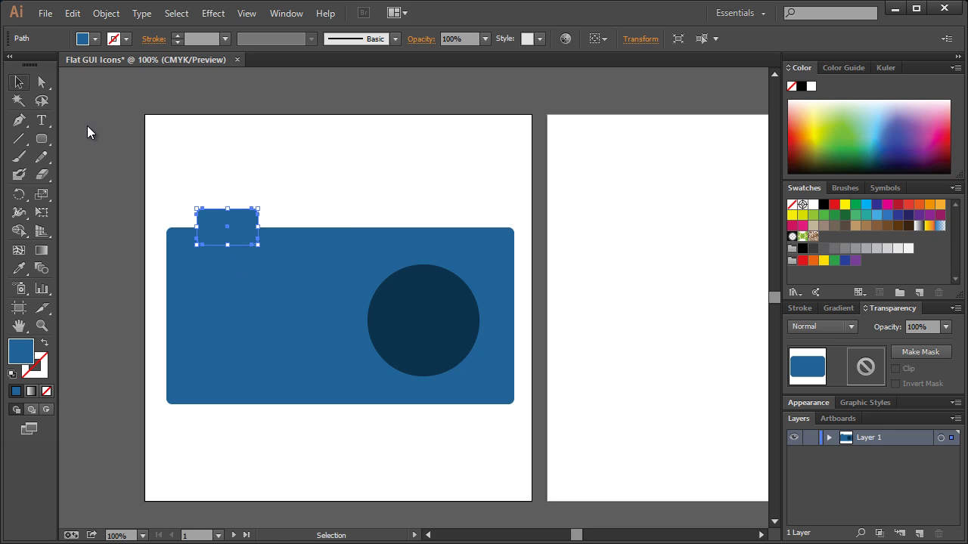
click(171, 170)
Draw a closed Pen shape bridging the body's upper-left corner and the small tab's left corner with a straight diagonal edge
key(z)
drag(160, 188, 223, 267)
click(19, 120)
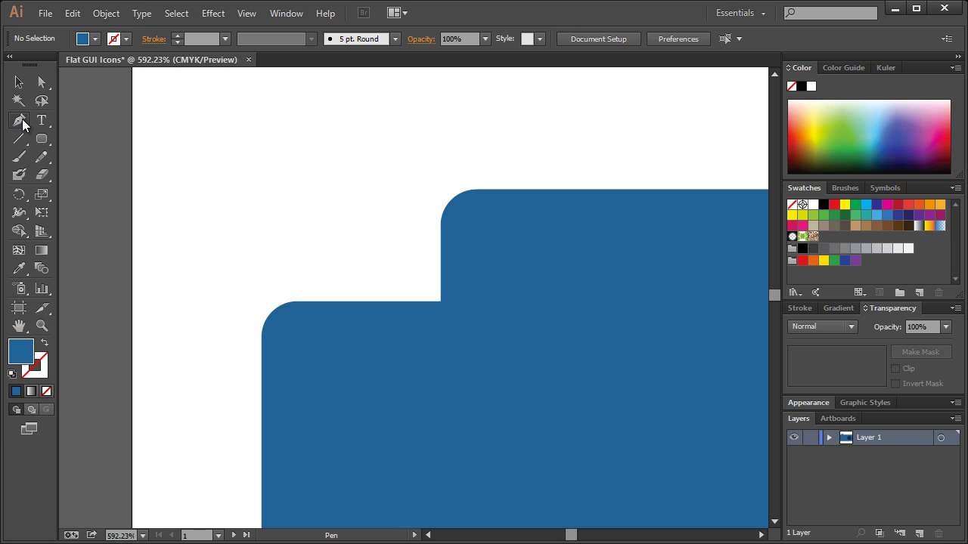
click(453, 200)
click(331, 317)
key(ctrl+z)
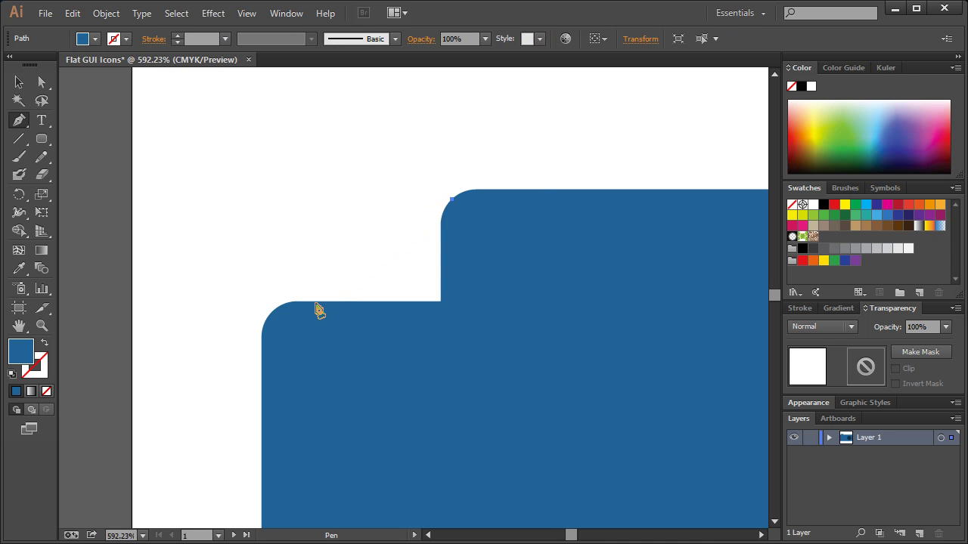
click(273, 310)
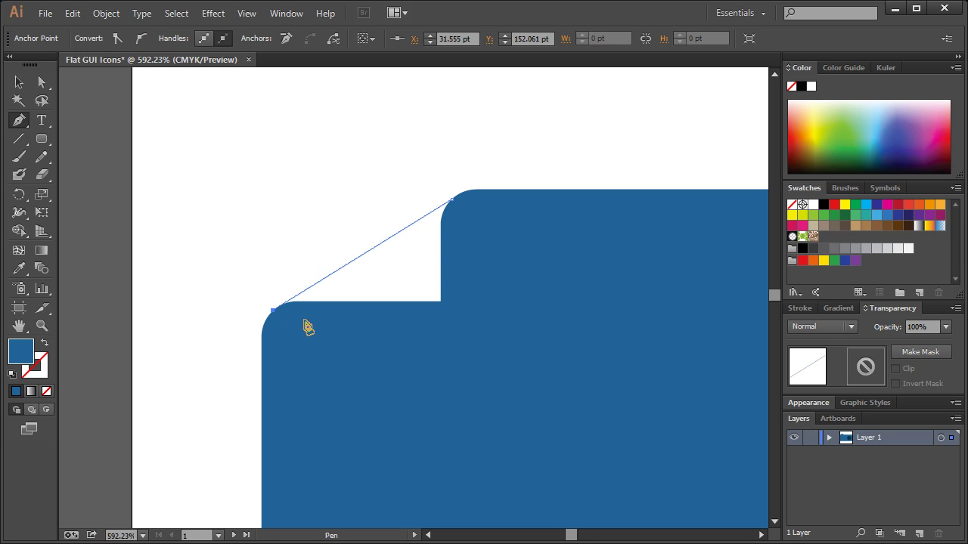
click(310, 322)
drag(451, 313, 463, 307)
drag(473, 237, 474, 224)
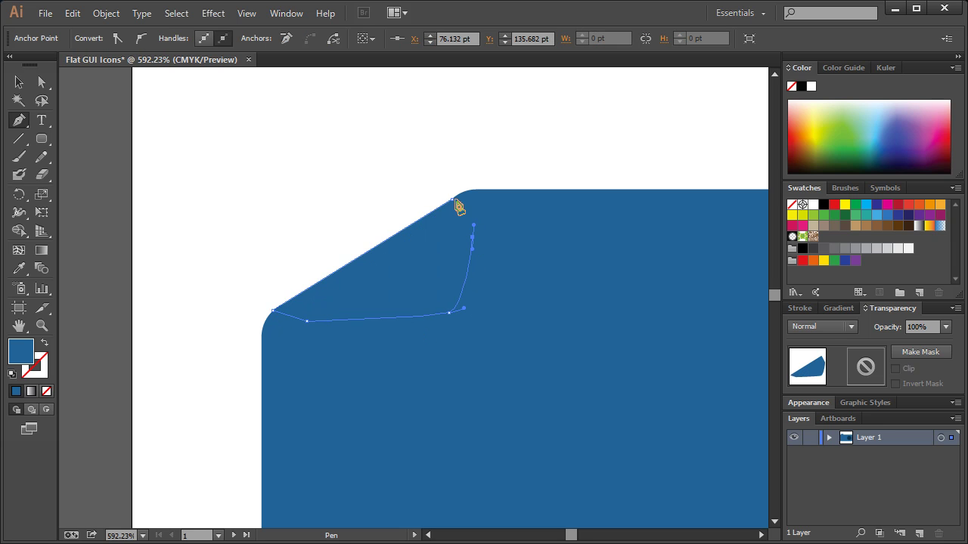
click(451, 199)
click(18, 81)
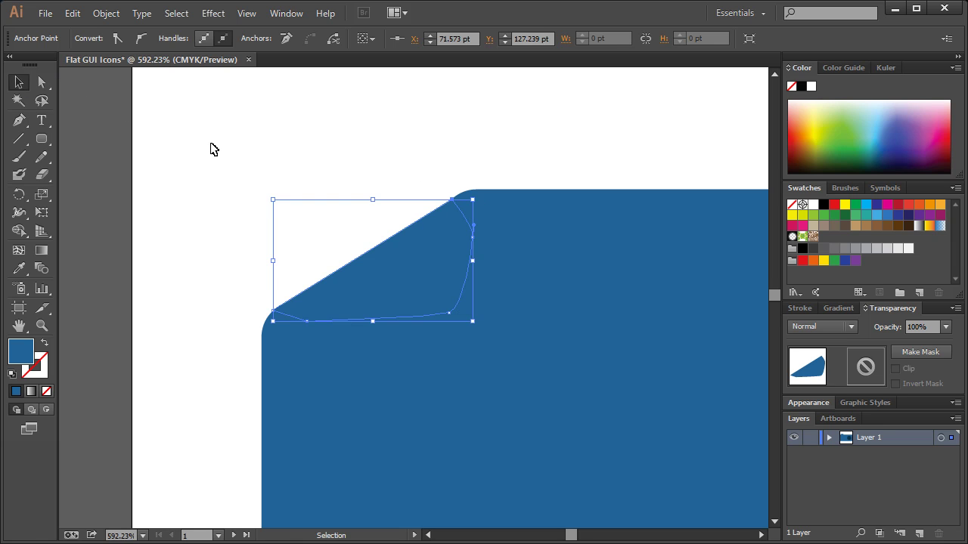
click(190, 138)
Copy the diagonal bridging shape and paste the copy in front of the original
click(414, 275)
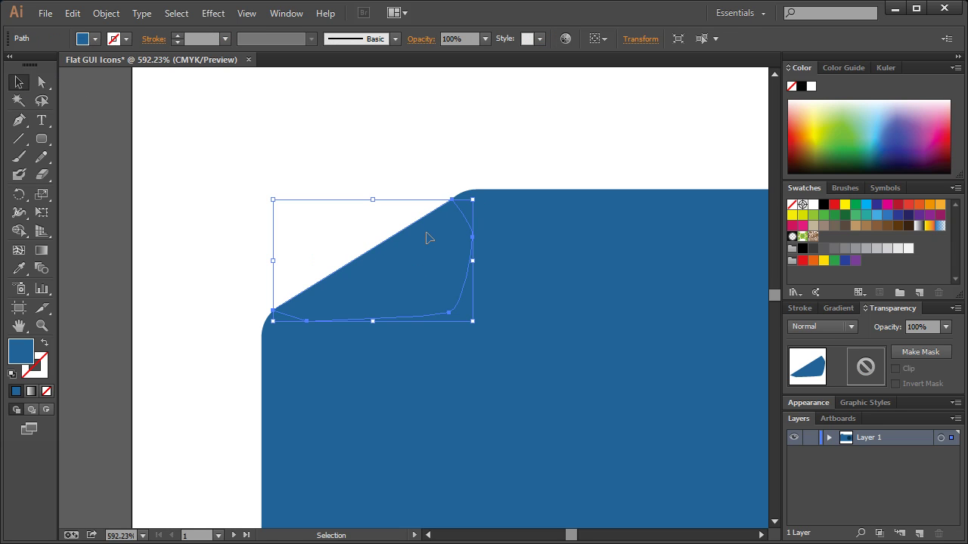
key(ctrl)
key(ctrl)
click(72, 13)
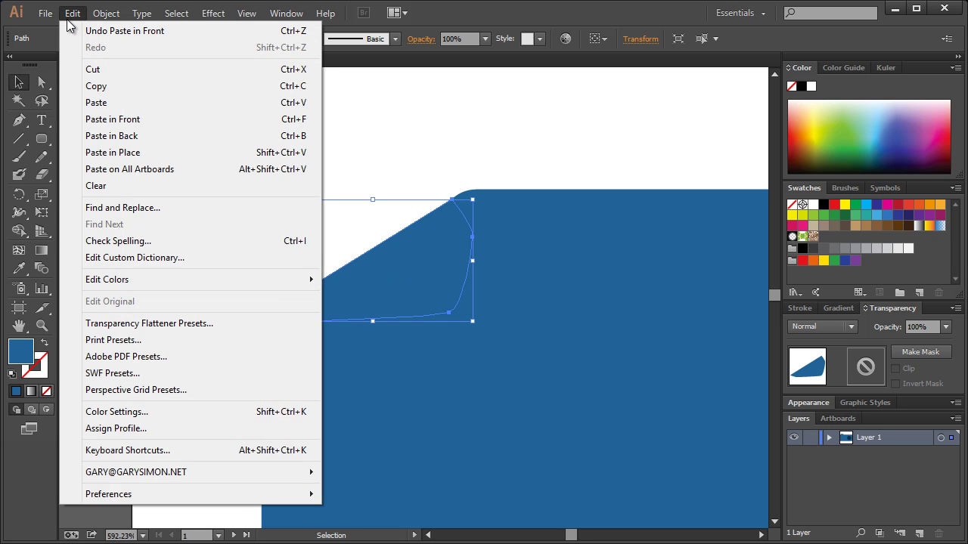
click(72, 13)
Reflect the pasted copy of the diagonal bridging shape across the vertical axis
right_click(379, 311)
mouse_move(517, 505)
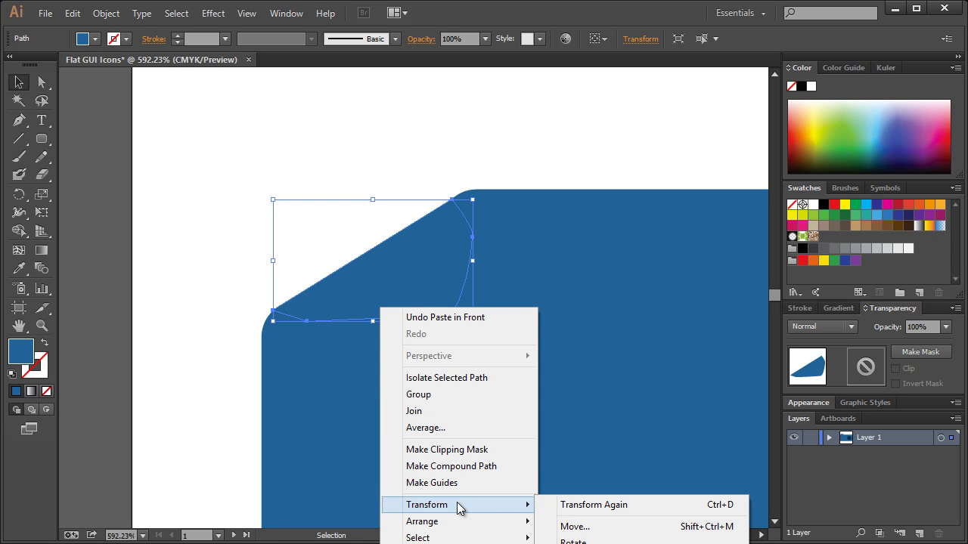
click(575, 543)
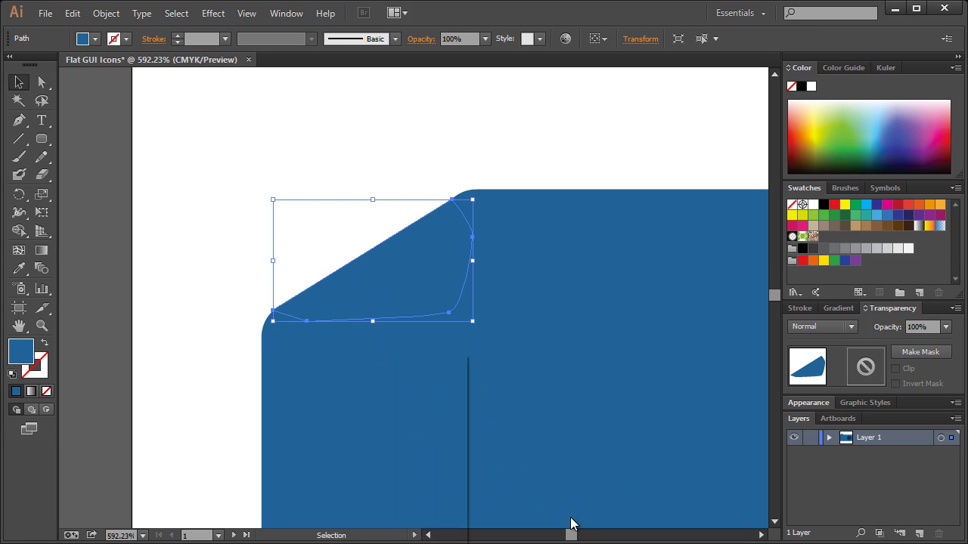
drag(343, 369, 349, 200)
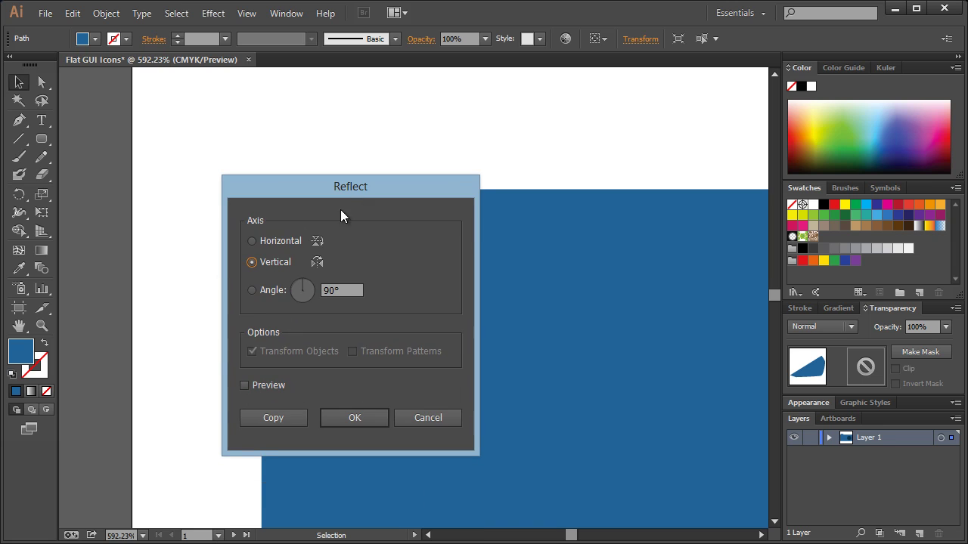
click(372, 418)
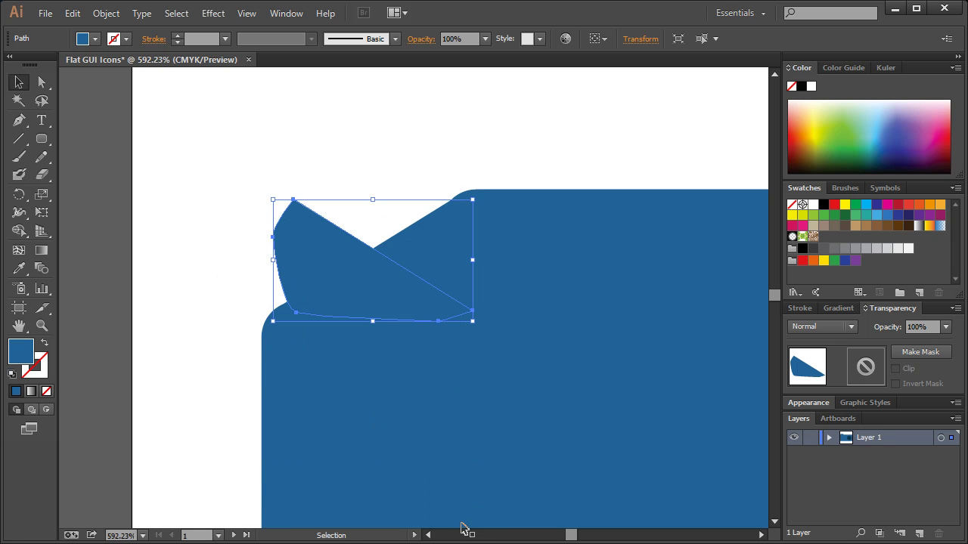
Move the mirrored shape to the tab's right side so it slopes down onto the body's top edge, and deselect it
key(a)
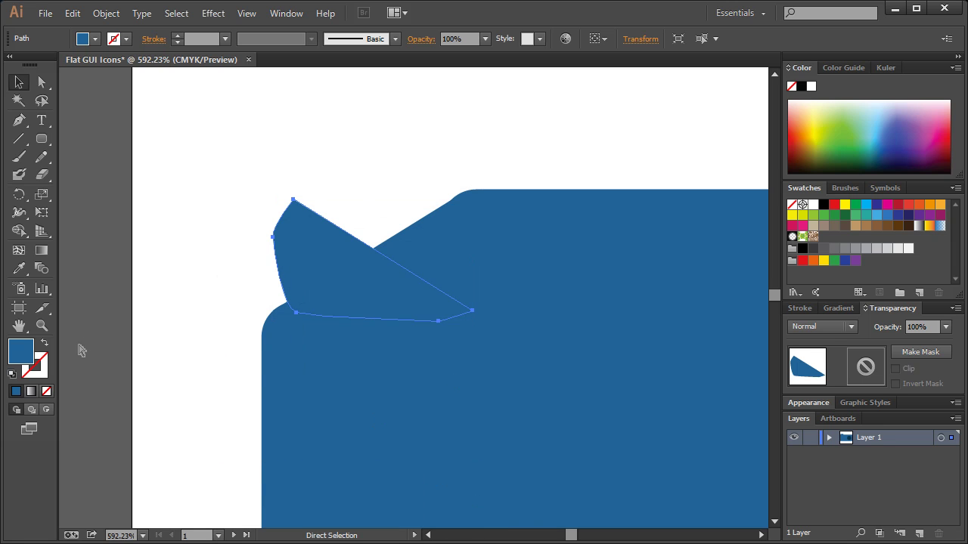
click(43, 324)
right_click(230, 323)
key(Escape)
key(ctrl+1)
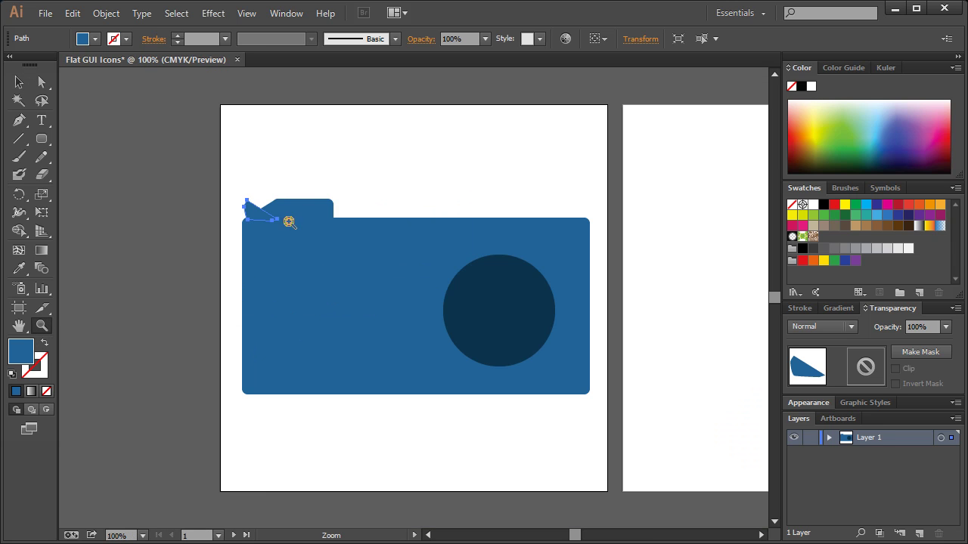
drag(216, 162, 470, 285)
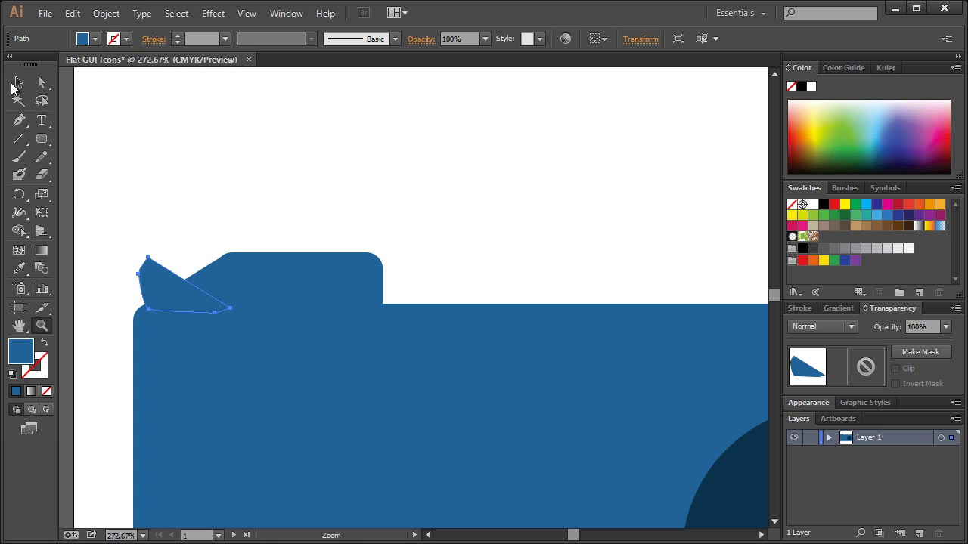
click(19, 82)
drag(151, 287, 394, 288)
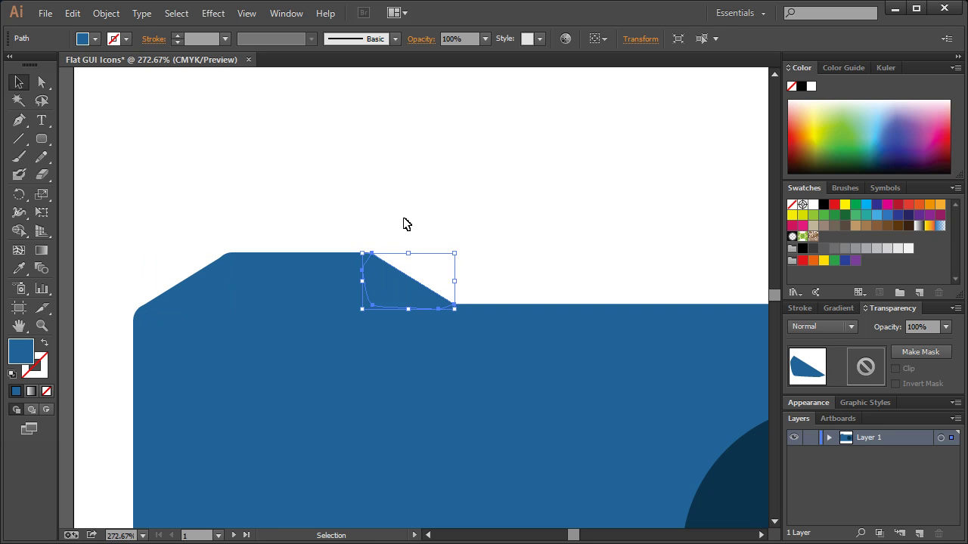
click(405, 221)
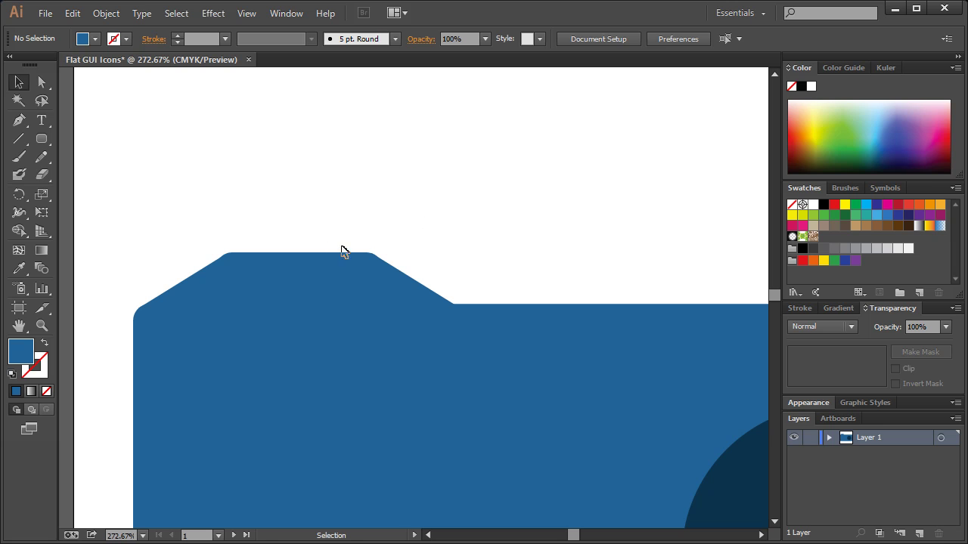
Sample white for the fill and draw a small rounded rectangle window inside the camera's raised tab
click(306, 290)
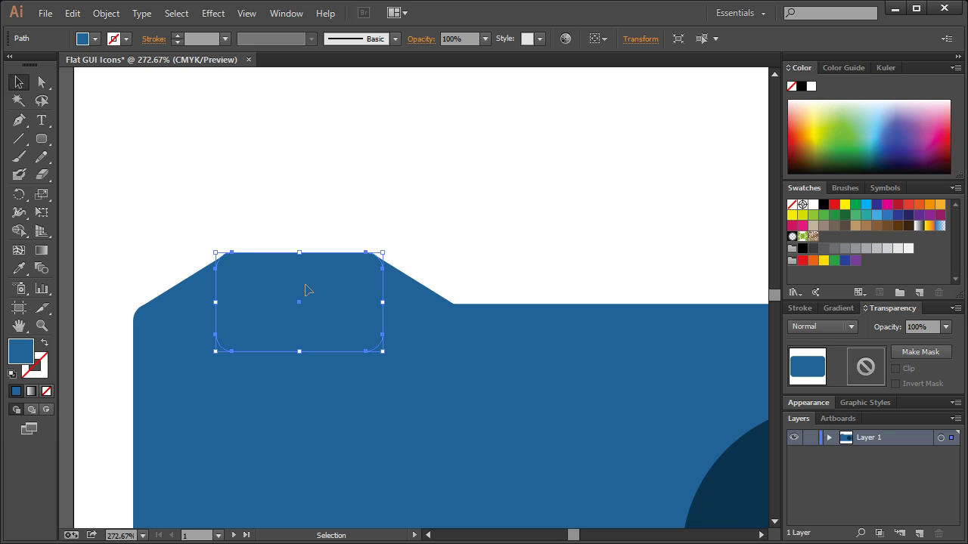
click(251, 186)
click(19, 268)
click(189, 114)
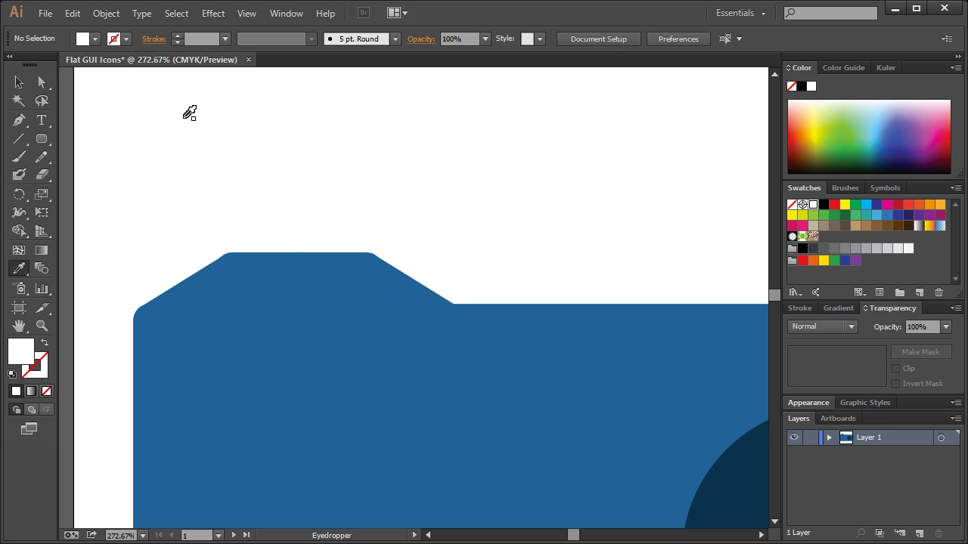
drag(51, 136, 86, 155)
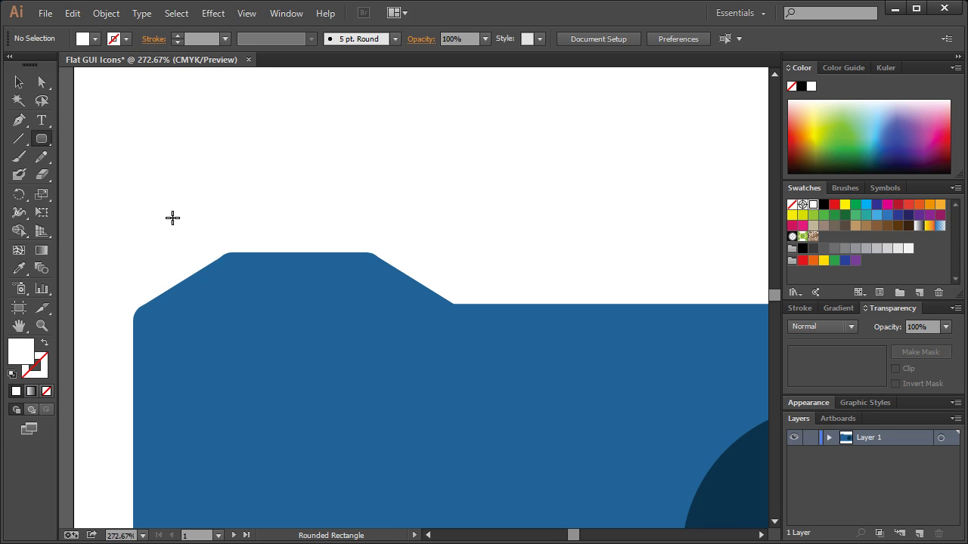
drag(228, 272, 368, 335)
click(19, 82)
click(292, 156)
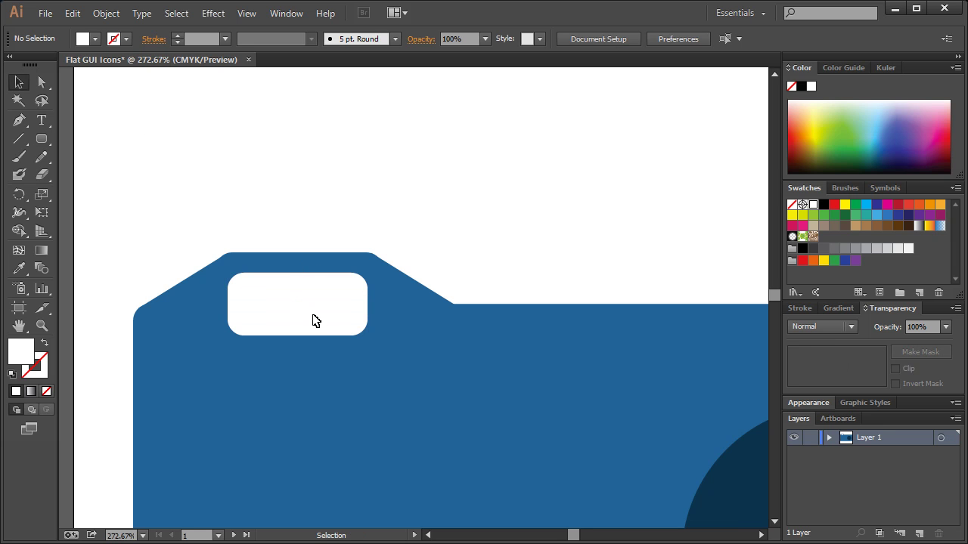
click(315, 320)
click(318, 128)
key(ctrl+1)
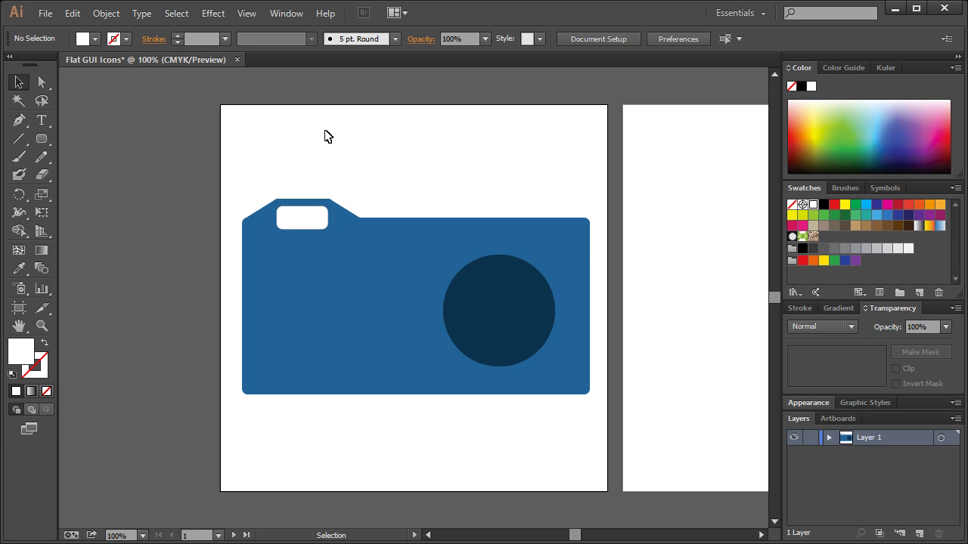
Draw a tiny rounded rectangle shutter button in the body's blue, straddling the top edge above the lens circle
click(424, 235)
click(449, 205)
click(46, 142)
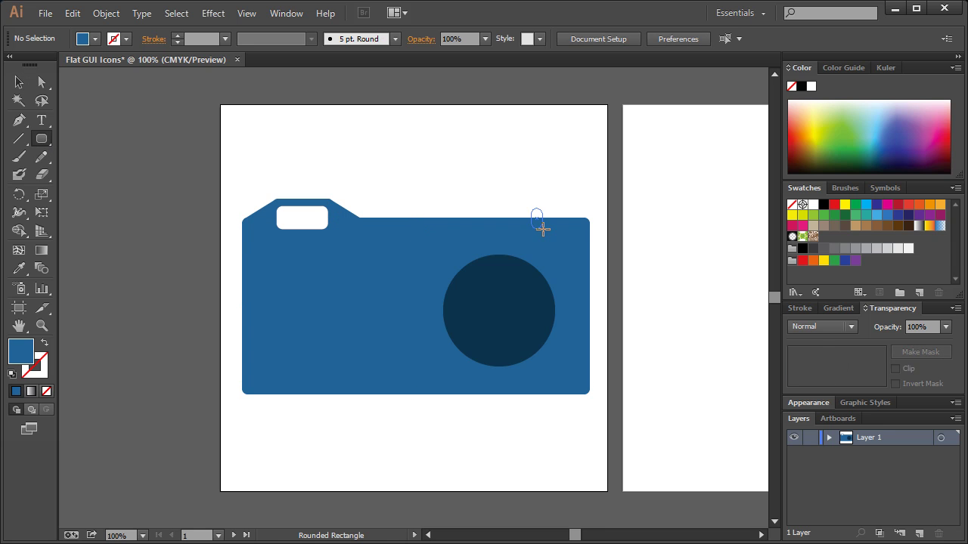
drag(542, 229, 542, 229)
click(19, 81)
click(338, 183)
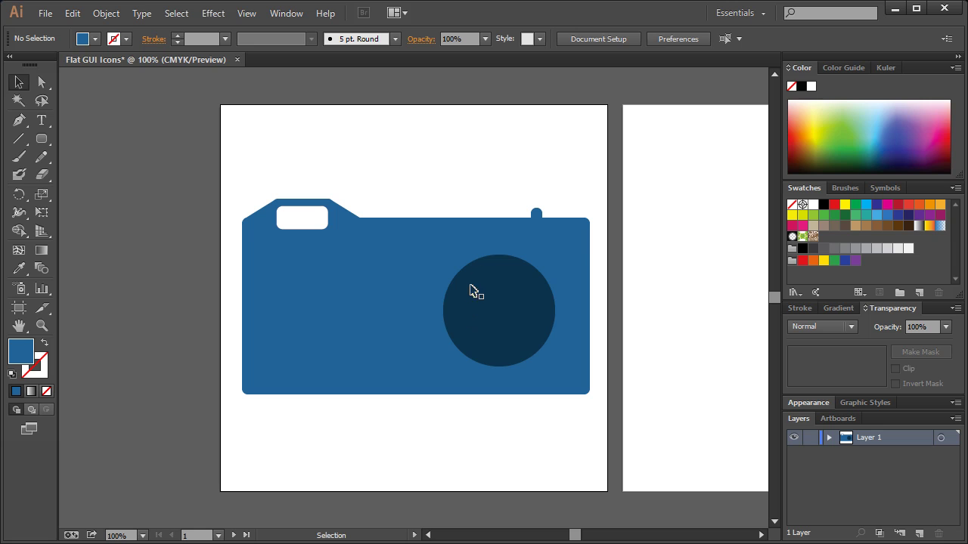
Draw an open curved Pen path along the inside of the dark lens circle's upper-left edge
click(20, 121)
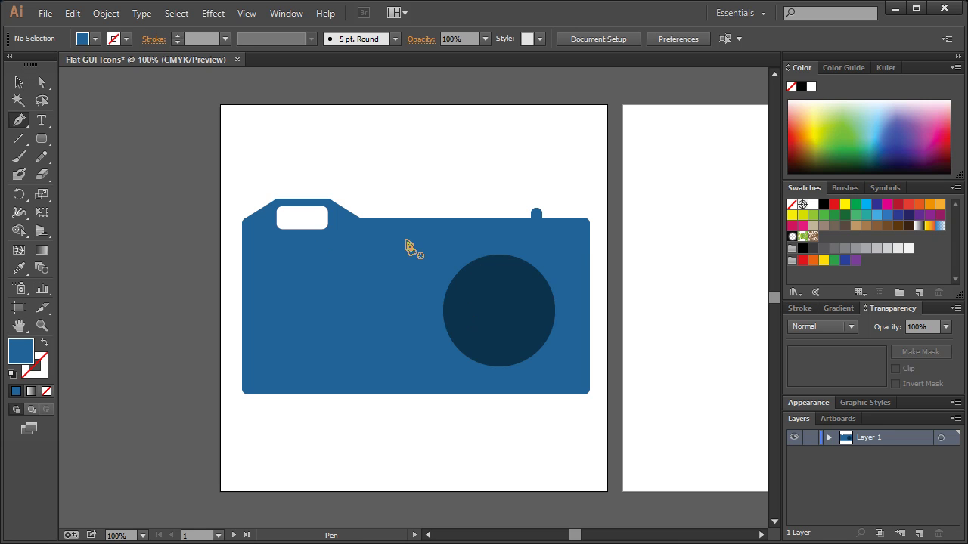
click(47, 328)
drag(371, 222, 629, 397)
click(19, 120)
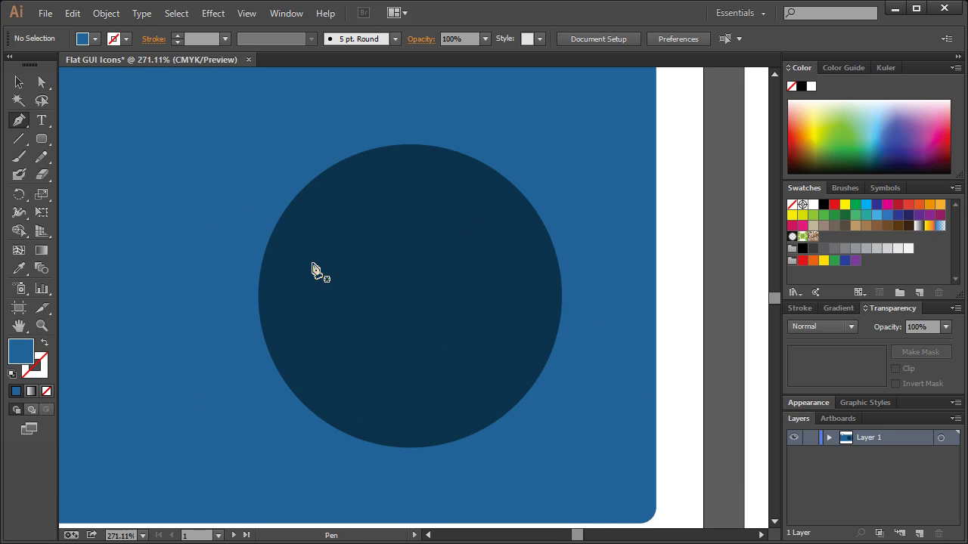
click(299, 284)
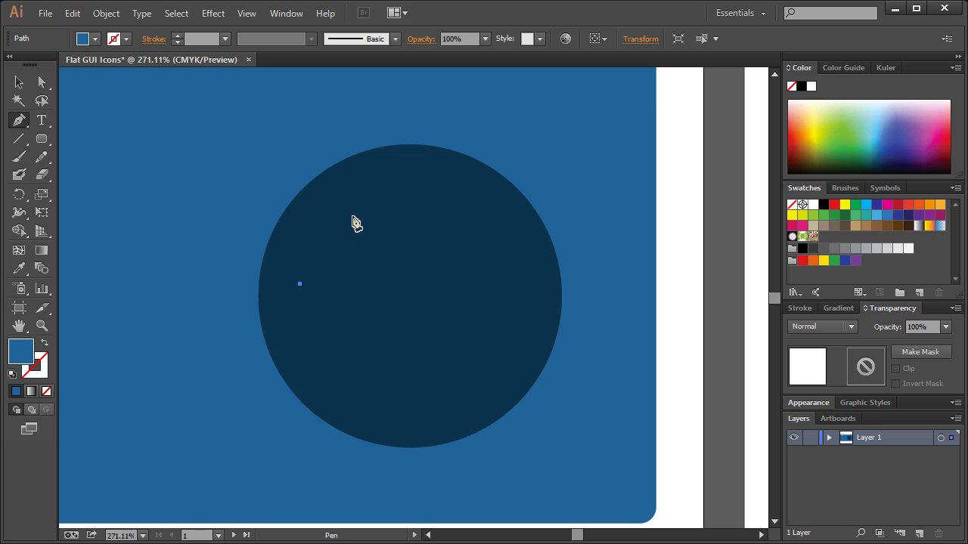
drag(359, 206, 410, 184)
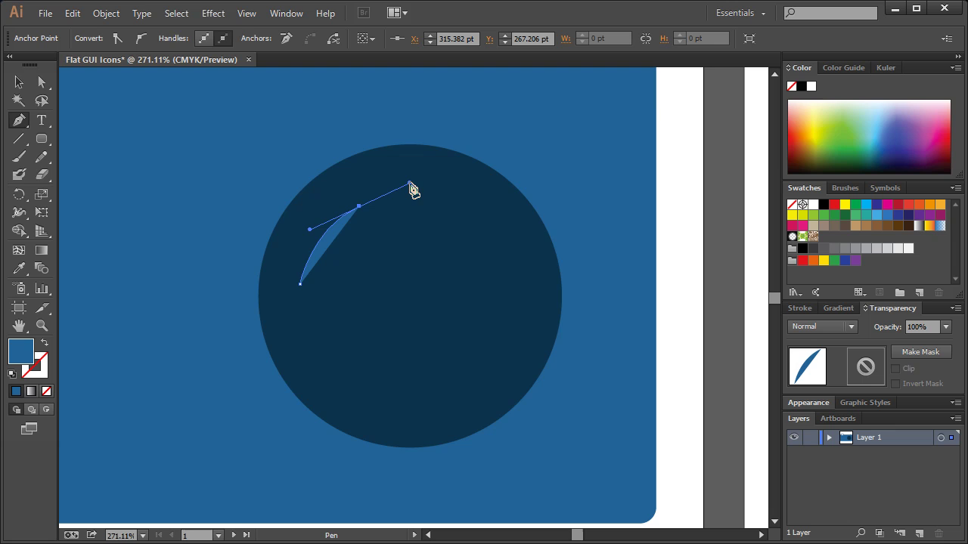
click(360, 207)
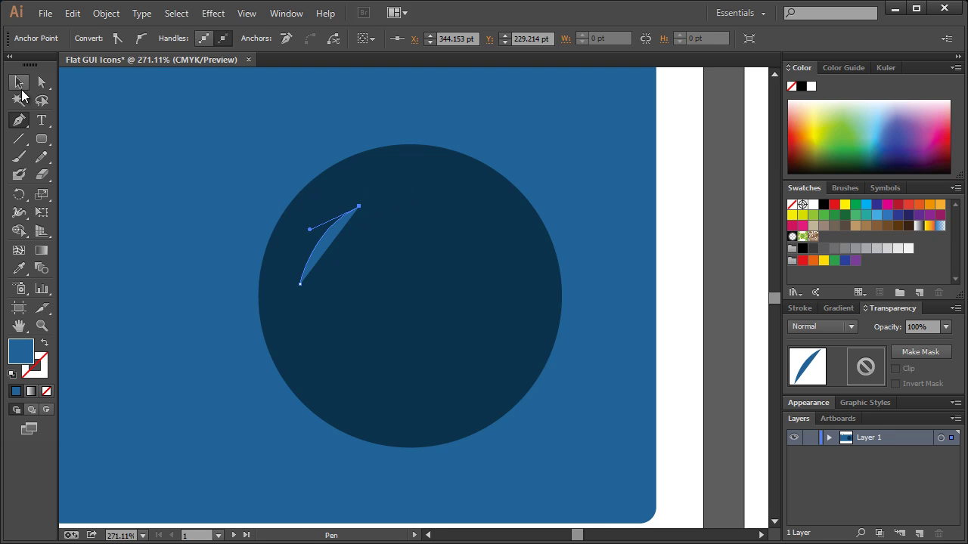
click(19, 85)
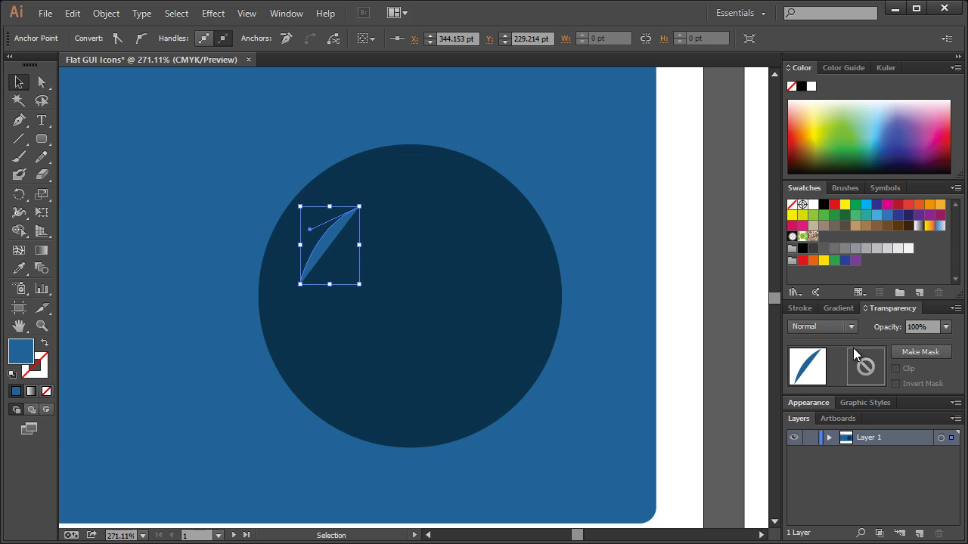
Remove the curved path's fill and give it a white stroke
click(837, 307)
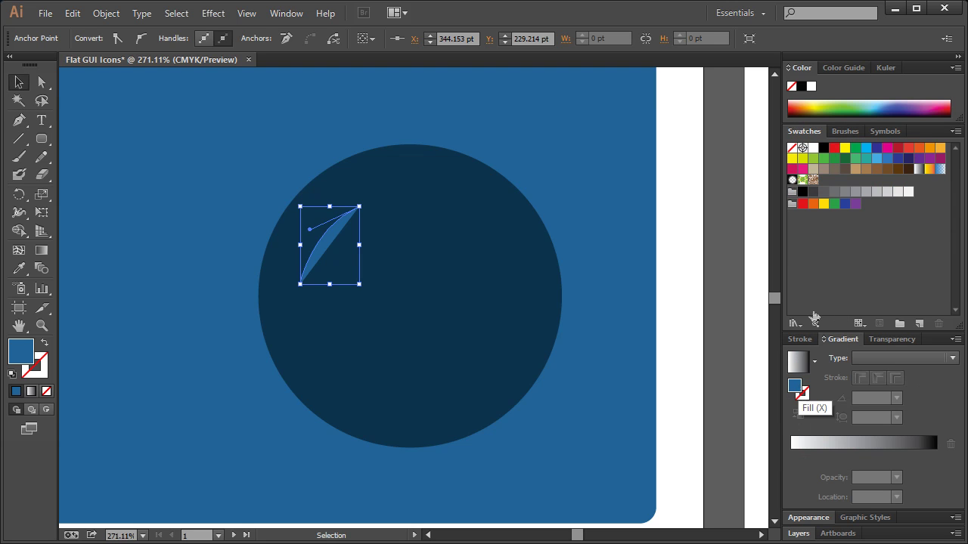
click(792, 149)
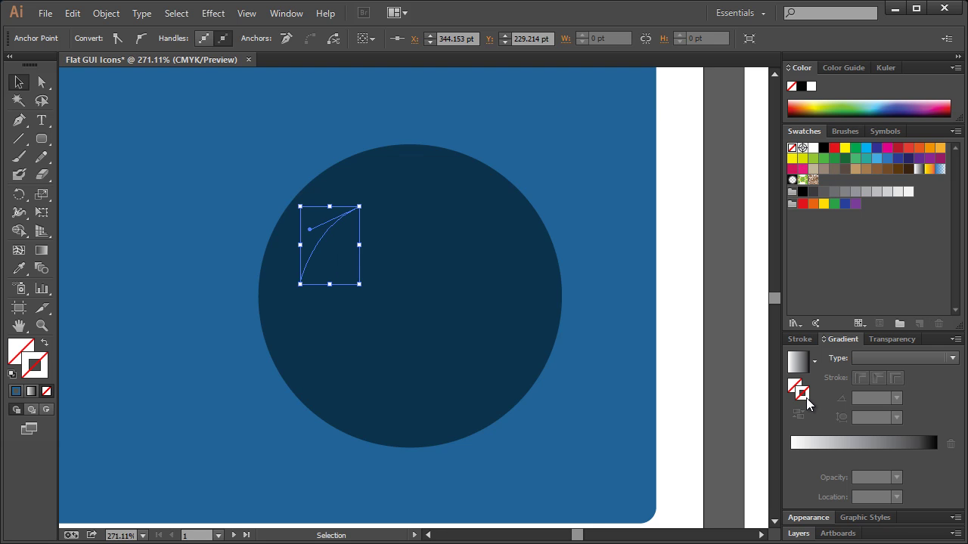
click(813, 148)
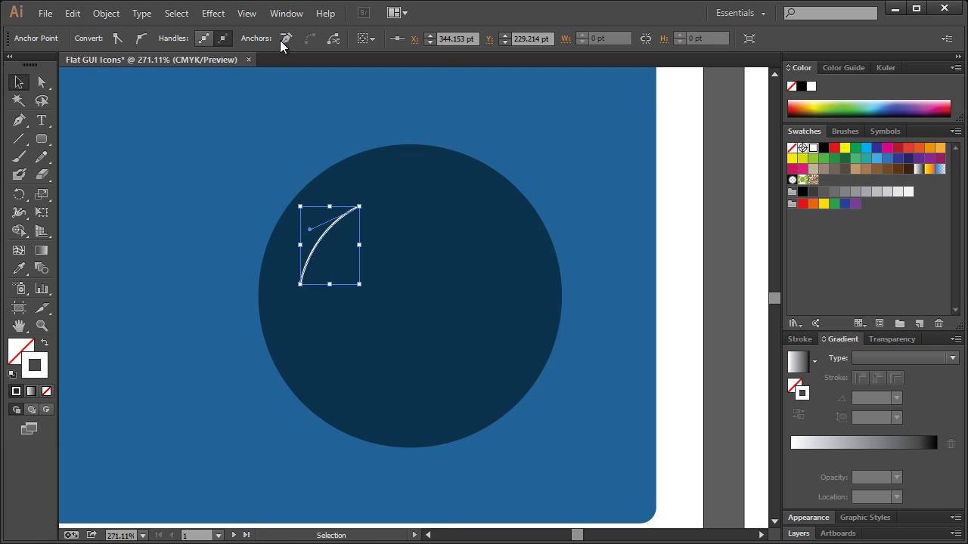
Set the curved lens highlight's stroke weight to 9 pt
click(327, 242)
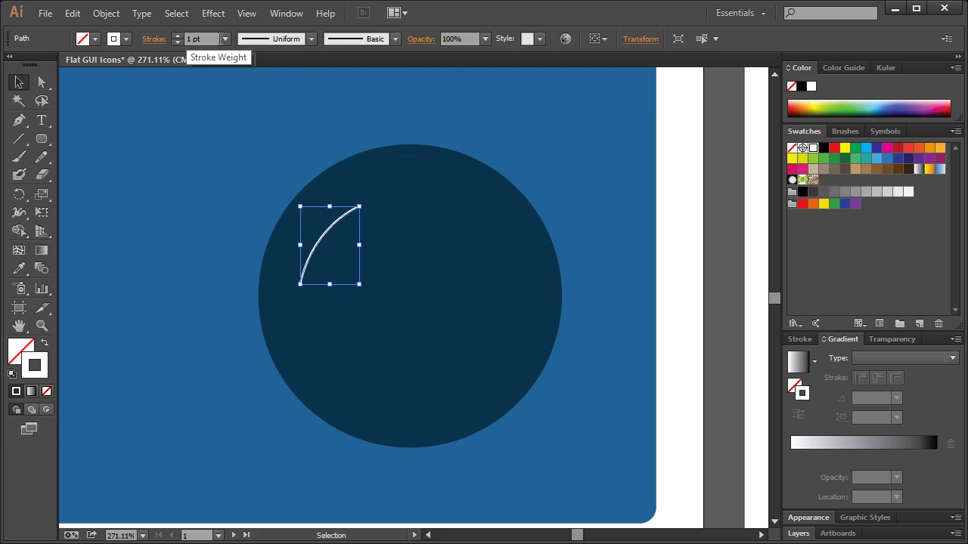
click(177, 36)
click(177, 36)
click(178, 35)
click(178, 35)
click(177, 36)
click(178, 36)
click(177, 36)
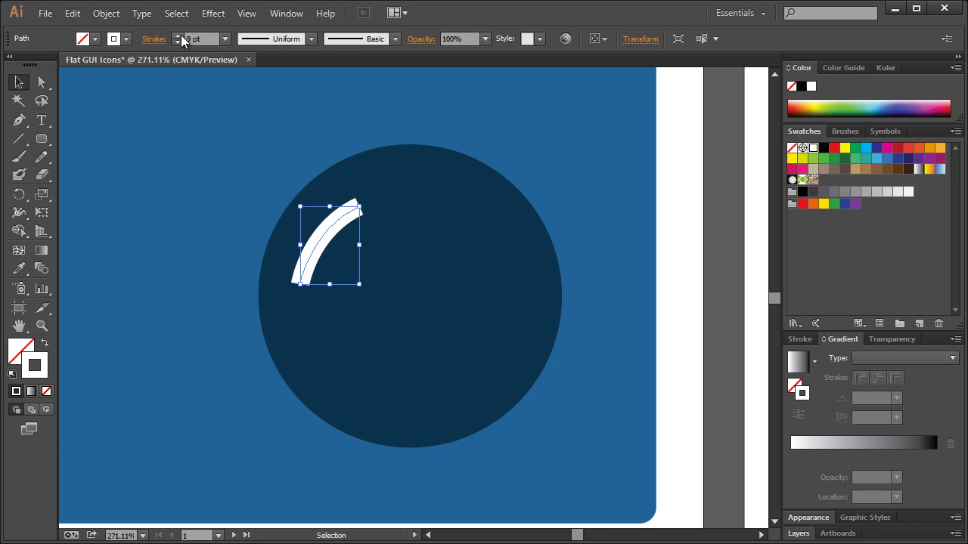
click(242, 186)
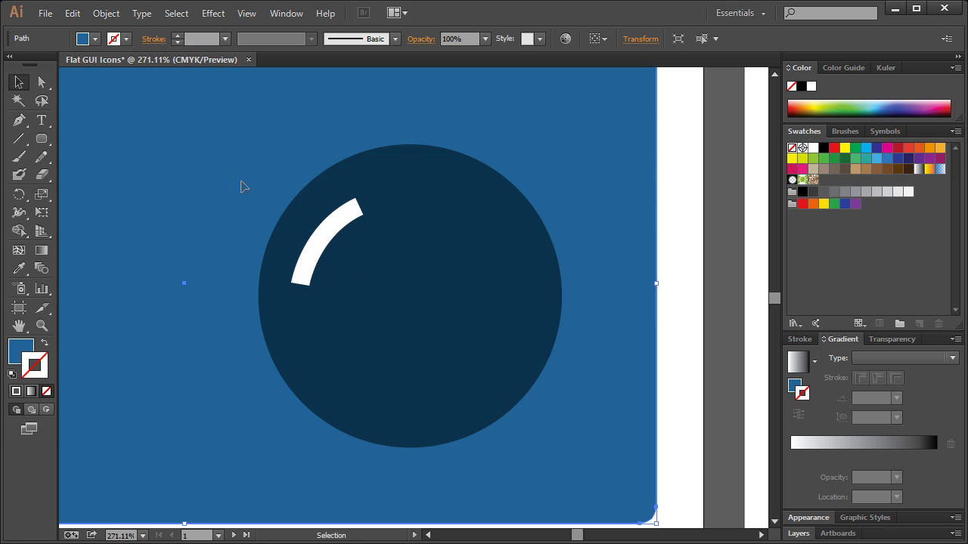
Apply a round cap to the curved highlight's stroke and deselect the path
click(346, 219)
click(345, 220)
click(153, 41)
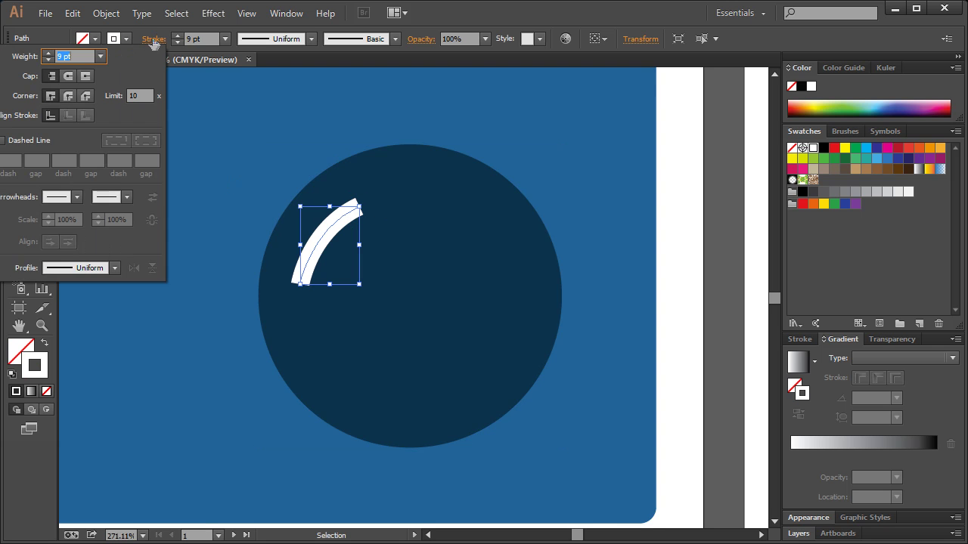
click(69, 75)
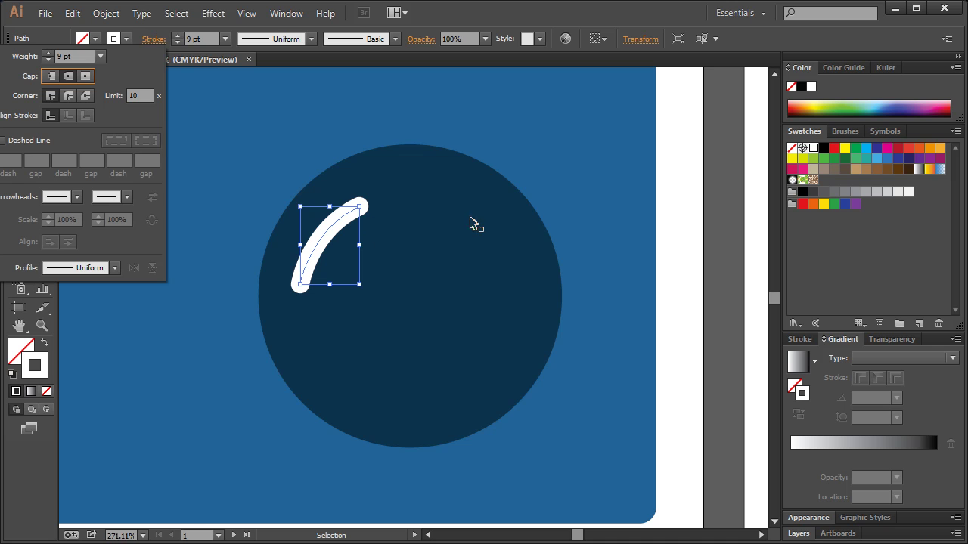
click(712, 186)
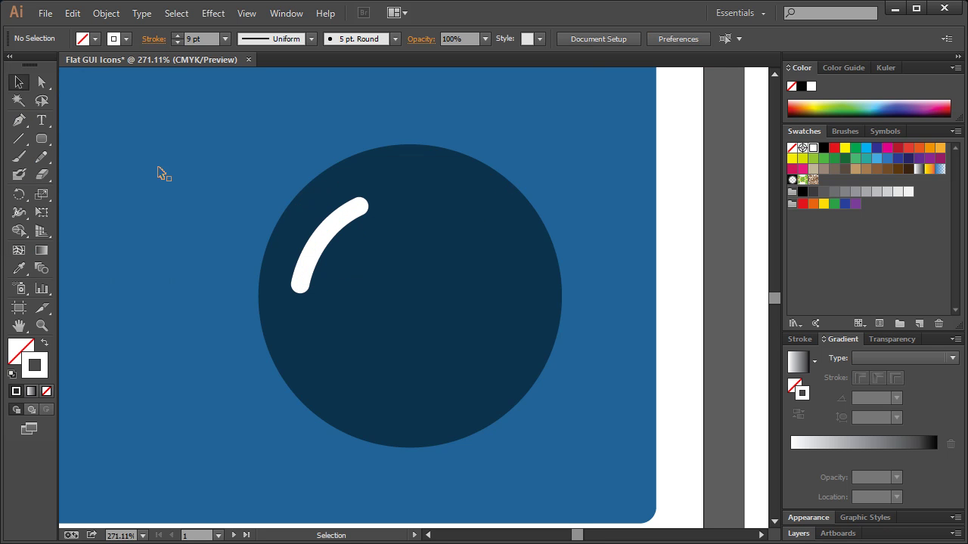
click(18, 121)
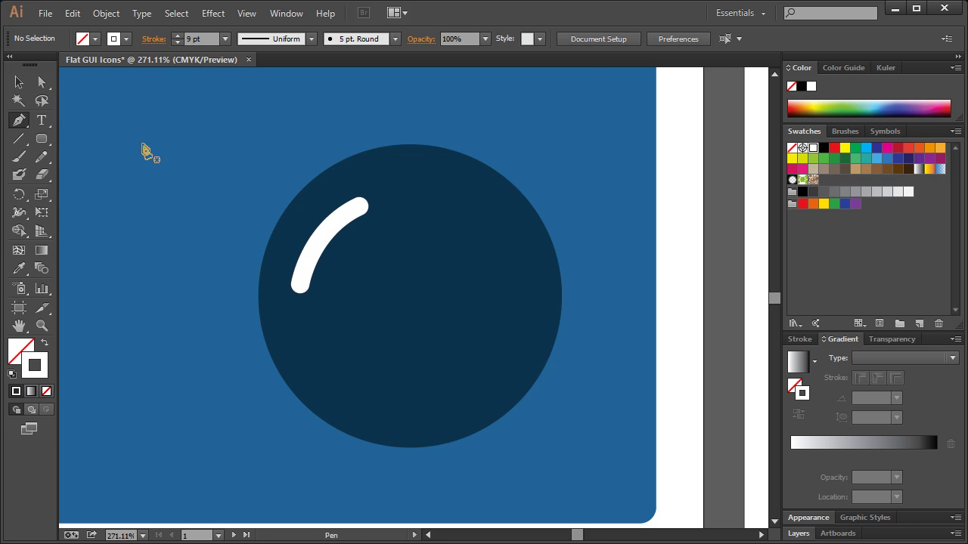
click(387, 197)
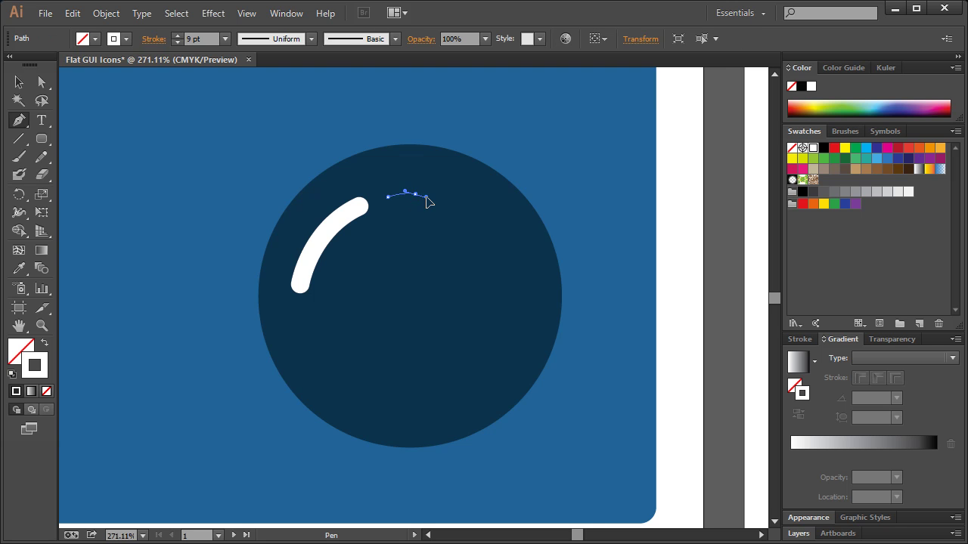
drag(425, 200, 428, 199)
key(ctrl+z)
key(ctrl+z)
Draw a short, slightly curved Pen highlight beside the long one near the top of the lens circle, and deselect it
click(397, 194)
drag(412, 195, 422, 199)
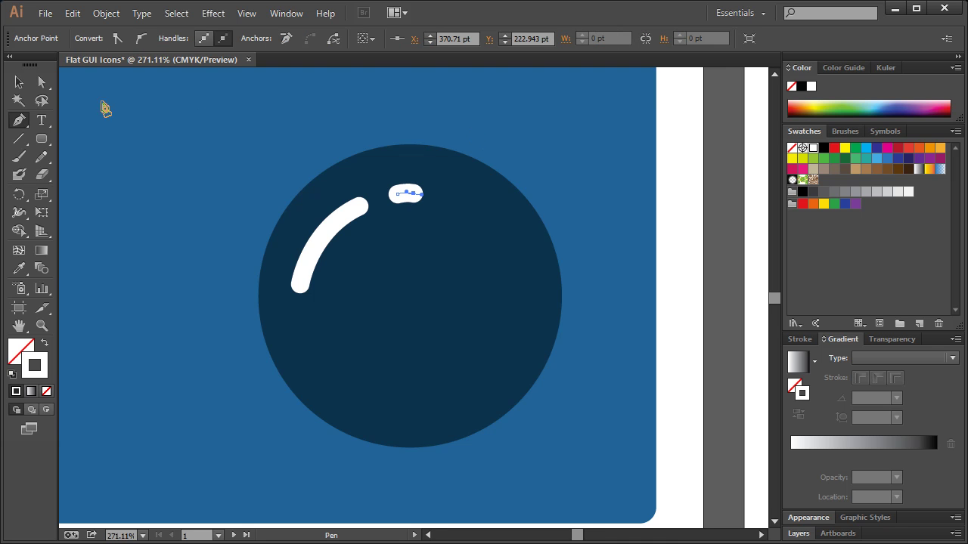
click(19, 82)
click(697, 181)
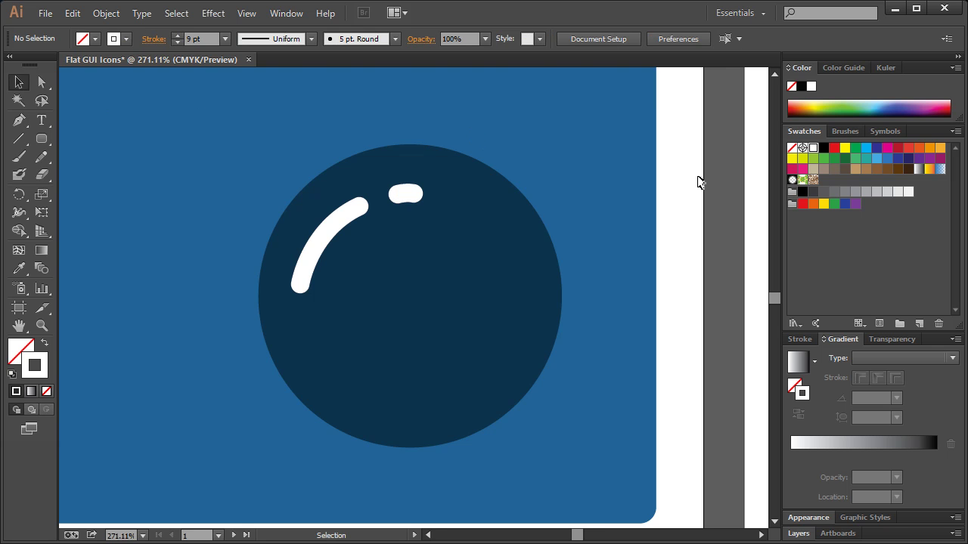
Nudge the two white lens highlights slightly upward inside the dark lens circle and deselect them
key(ctrl+1)
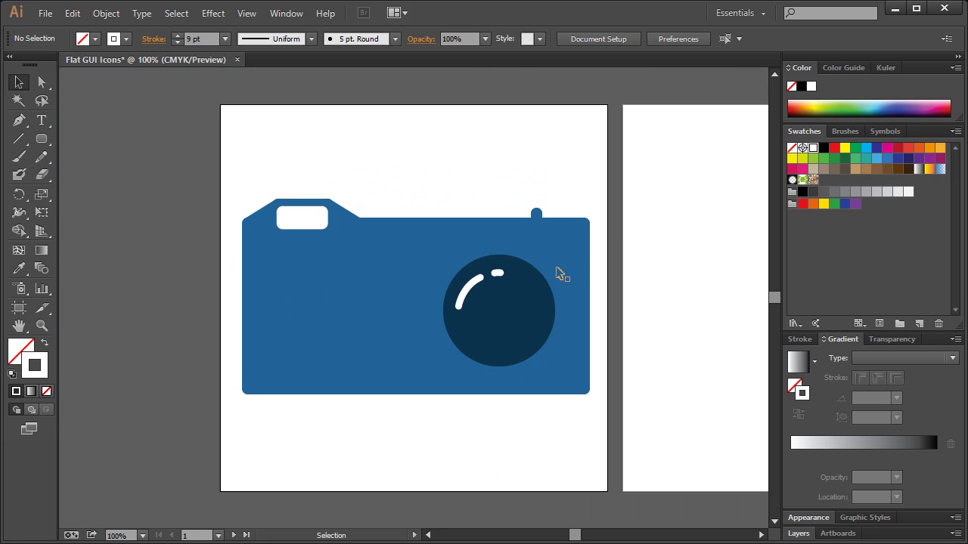
click(499, 273)
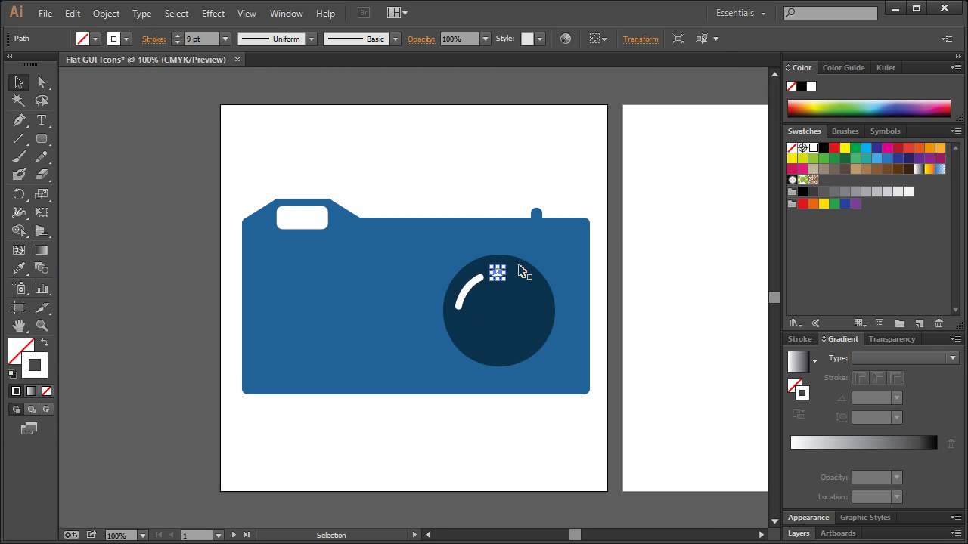
click(474, 285)
click(626, 247)
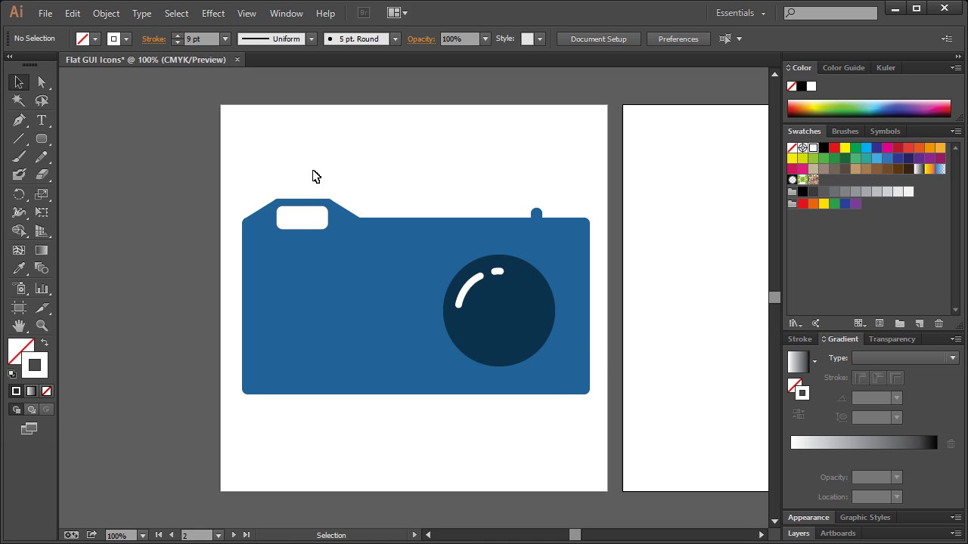
Draw an open Pen path from the lens's lower-left edge diagonally down, around the camera body's lower-right corner, and back up to the lens's upper-right edge
click(48, 326)
drag(406, 229, 683, 432)
click(19, 121)
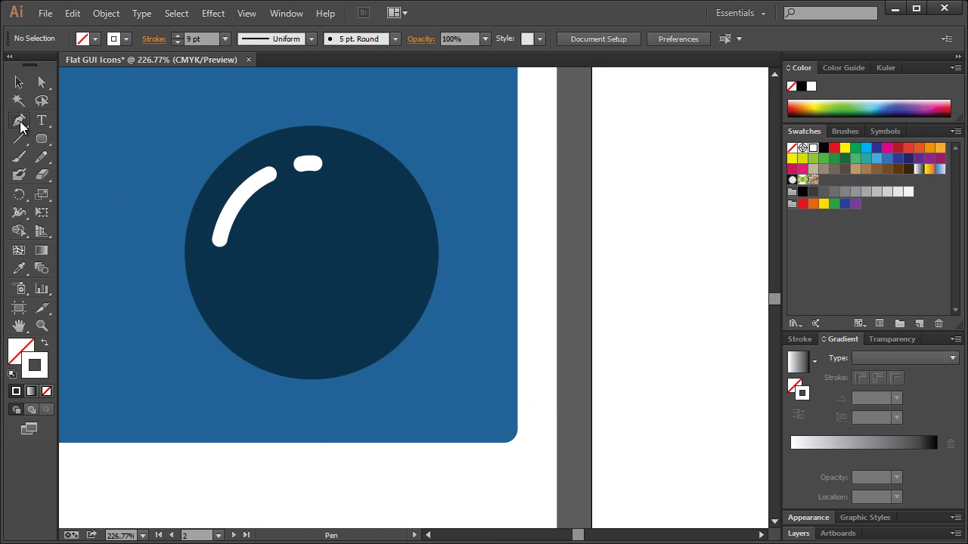
click(233, 356)
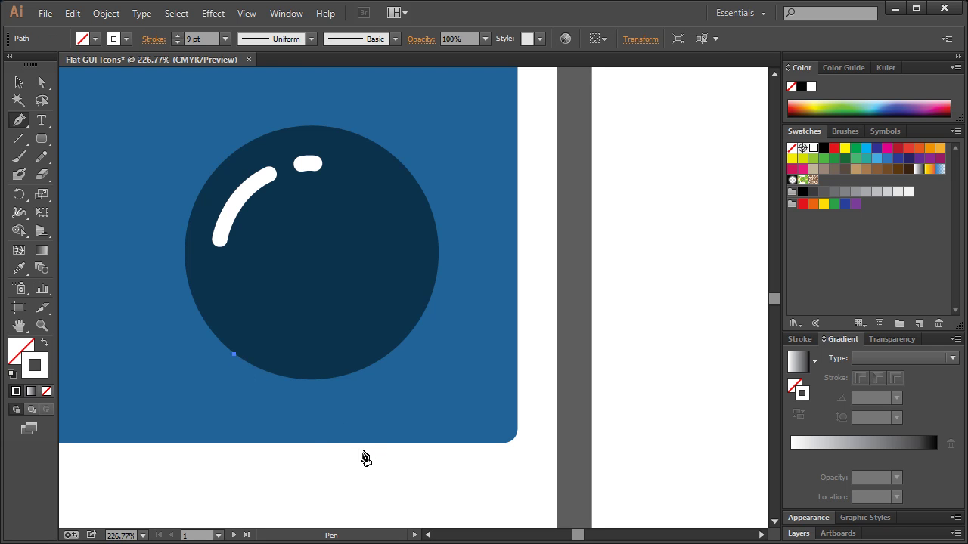
shift+click(348, 449)
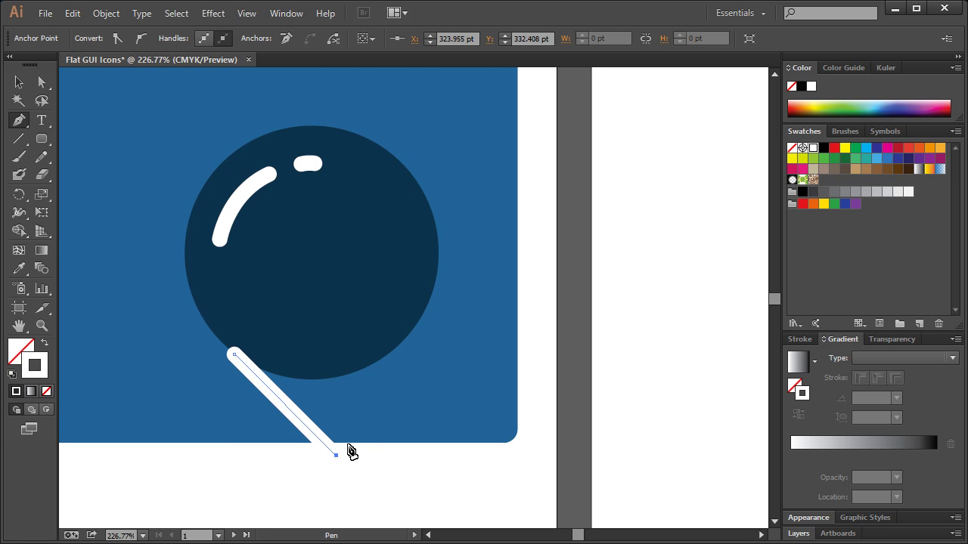
click(525, 452)
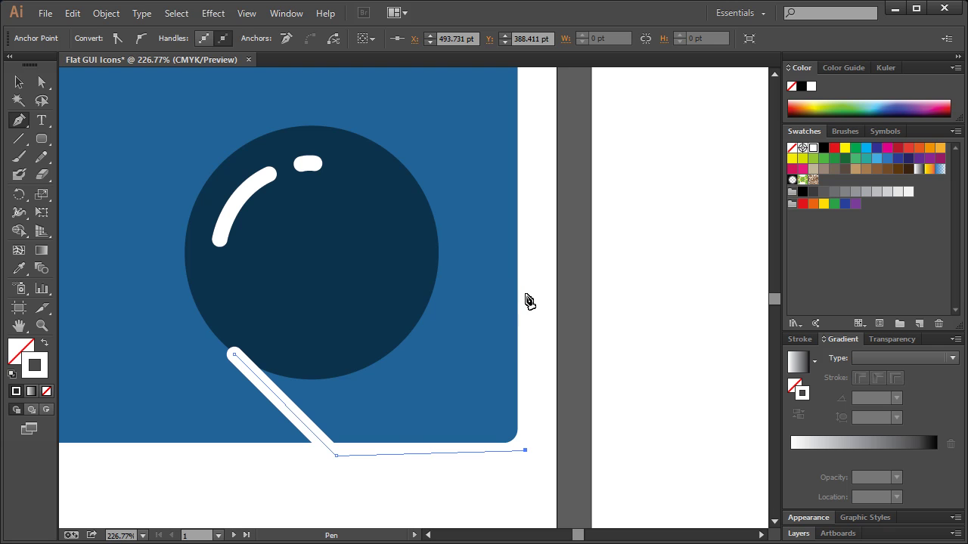
click(525, 304)
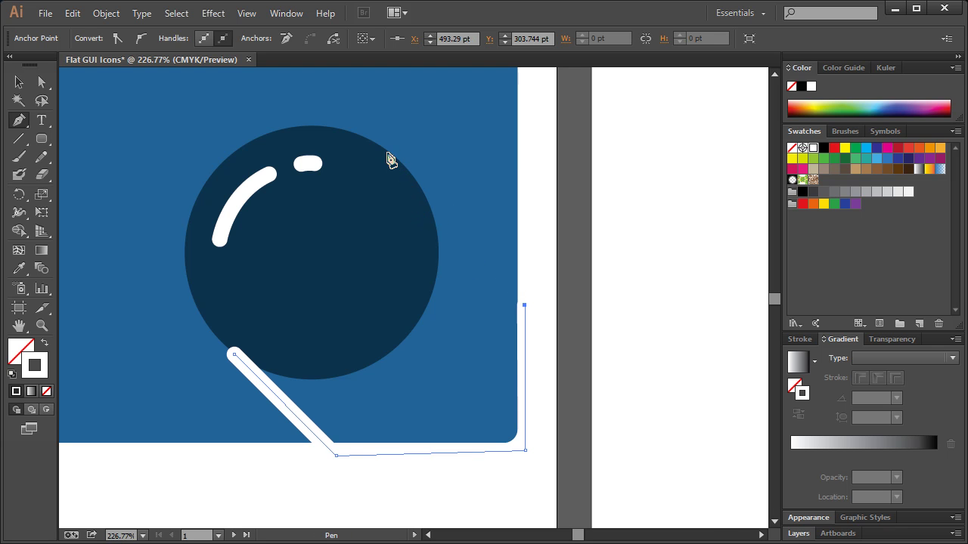
click(380, 159)
Shift the path's upper diagonal segment slightly outward so its end anchor sits on the lens circle's upper-right edge
click(42, 82)
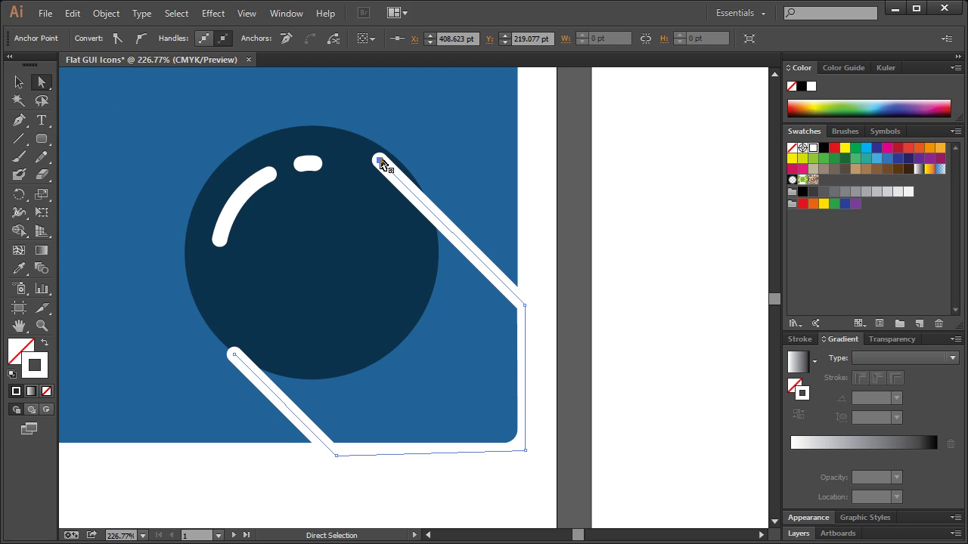
shift+click(525, 306)
mouse_move(525, 307)
mouse_down()
mouse_move(527, 295)
mouse_move(539, 304)
mouse_up()
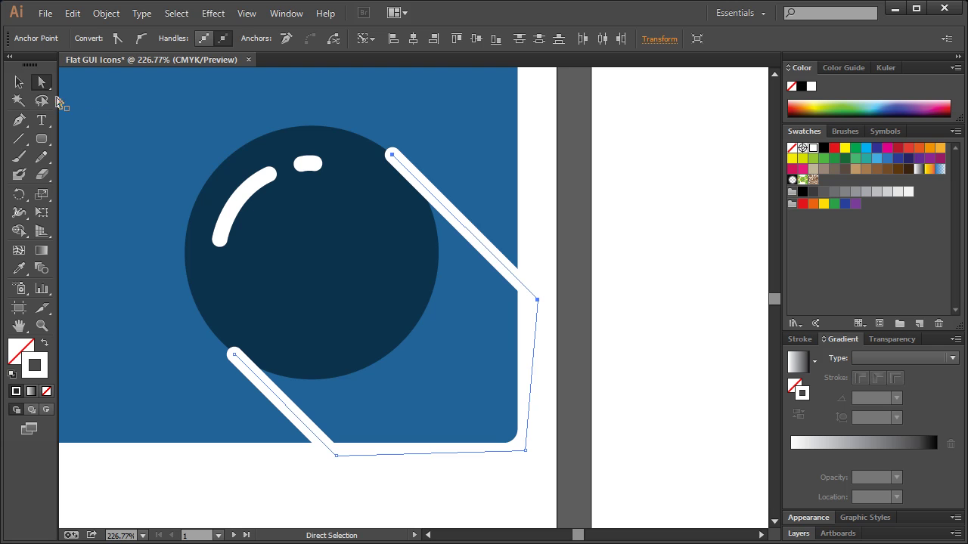
Close the shadow path with a straight Pen segment across the lens circle and deselect it
click(19, 120)
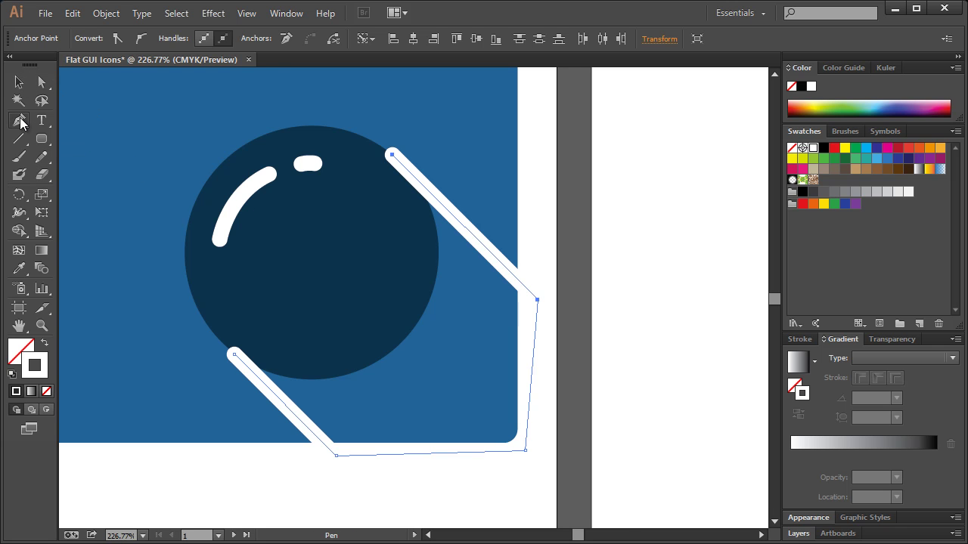
click(392, 155)
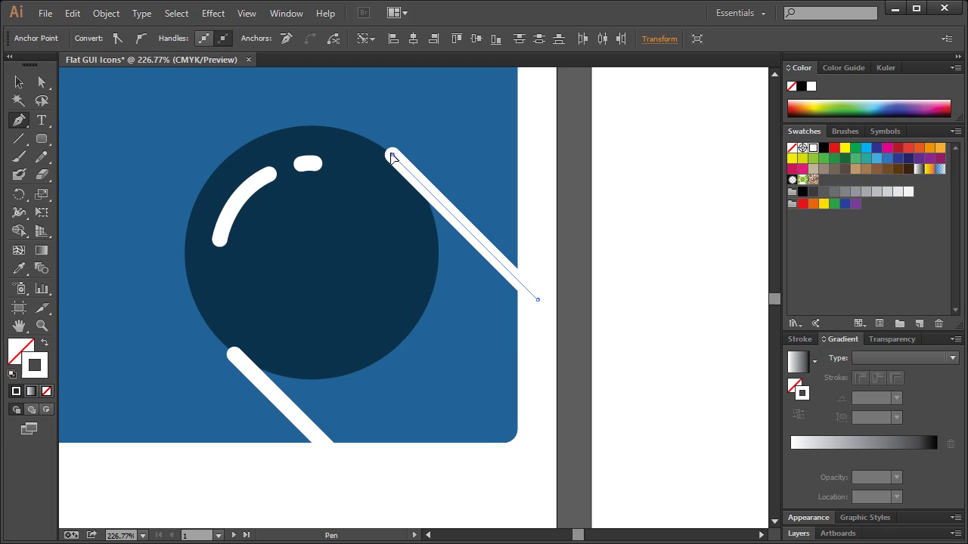
click(236, 356)
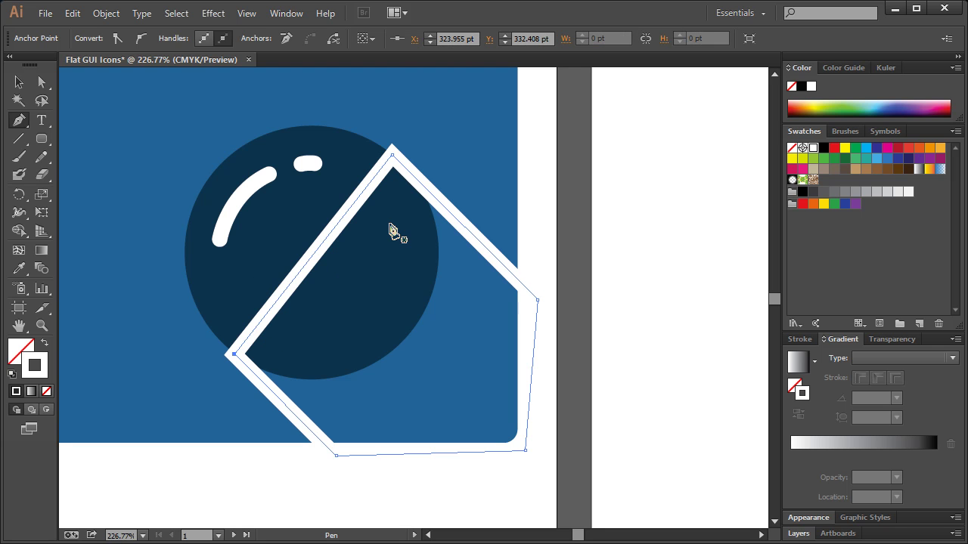
key(v)
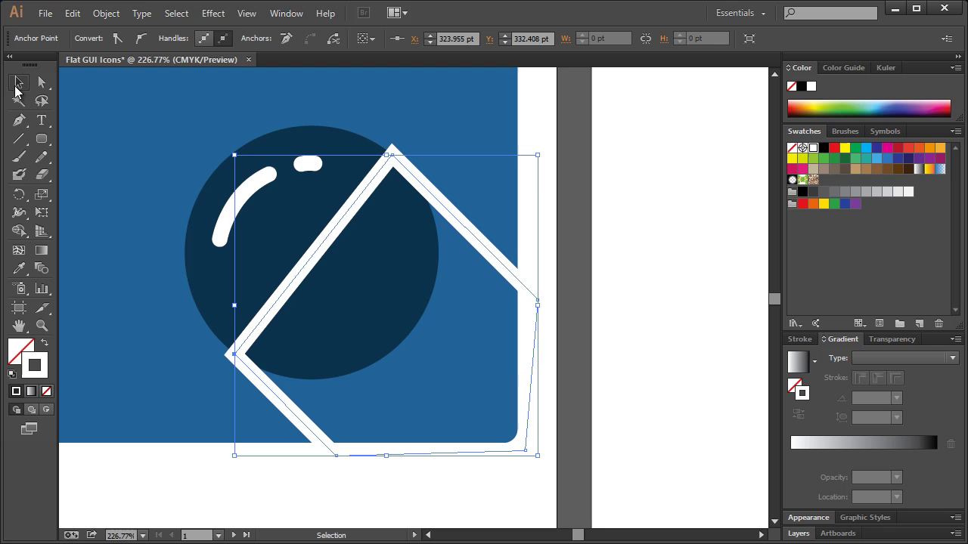
click(549, 186)
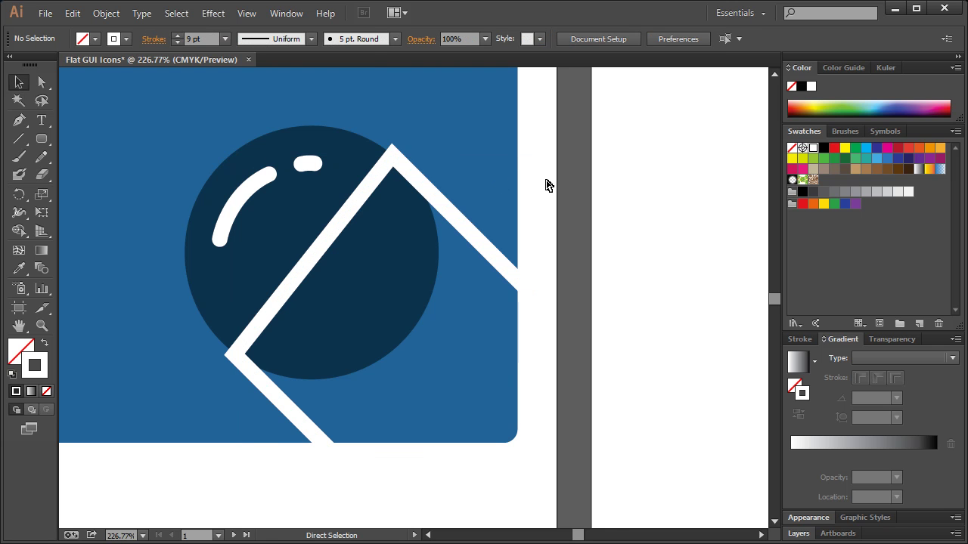
Move the lens circle together with both white highlights horizontally to the left, clear of the closed shadow path
key(ctrl+1)
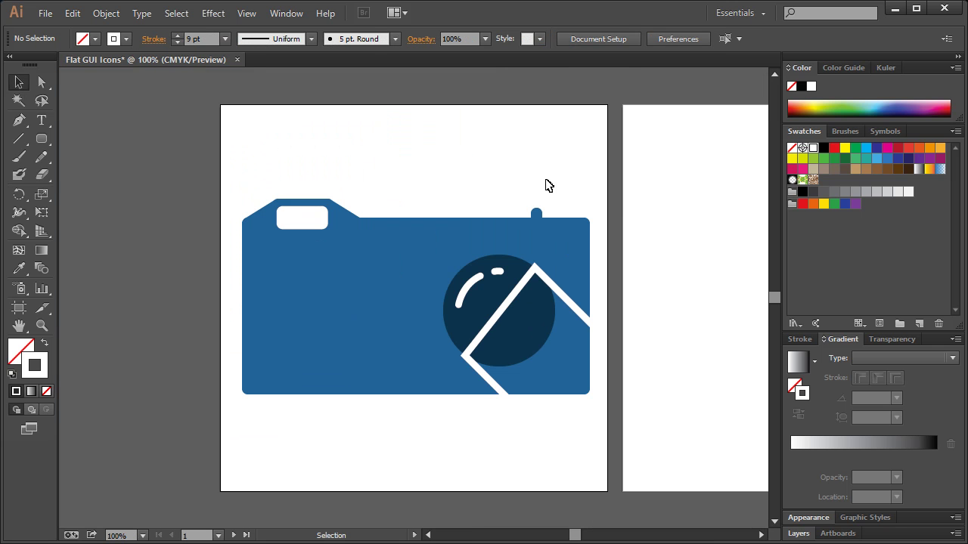
click(497, 274)
shift+click(464, 295)
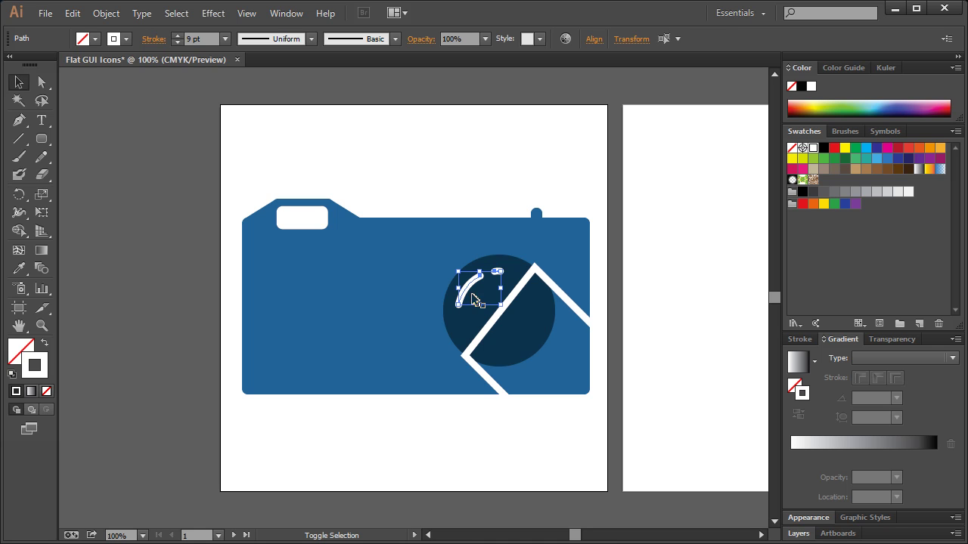
shift+click(477, 302)
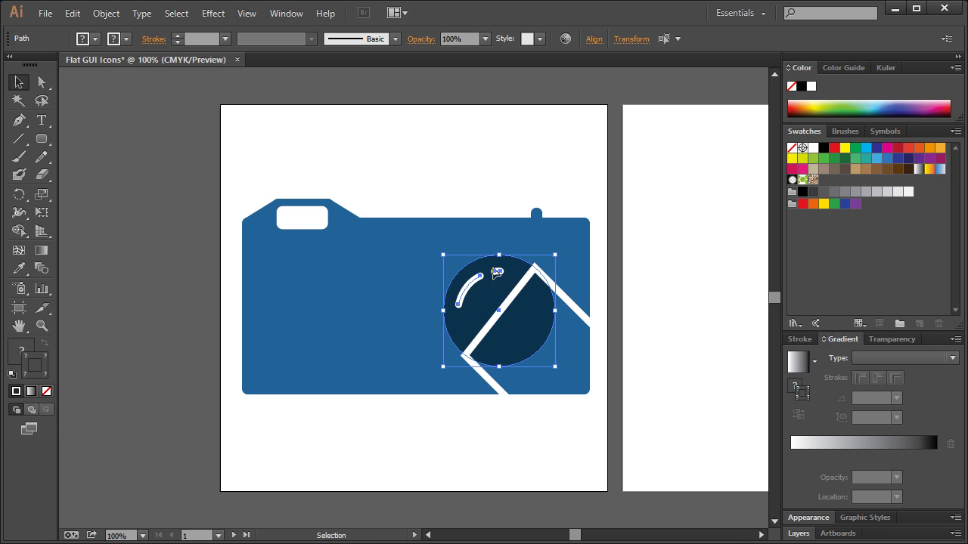
drag(485, 305, 379, 304)
Use the closed shadow path to divide the camera body below it, and deselect the resulting pieces
click(506, 305)
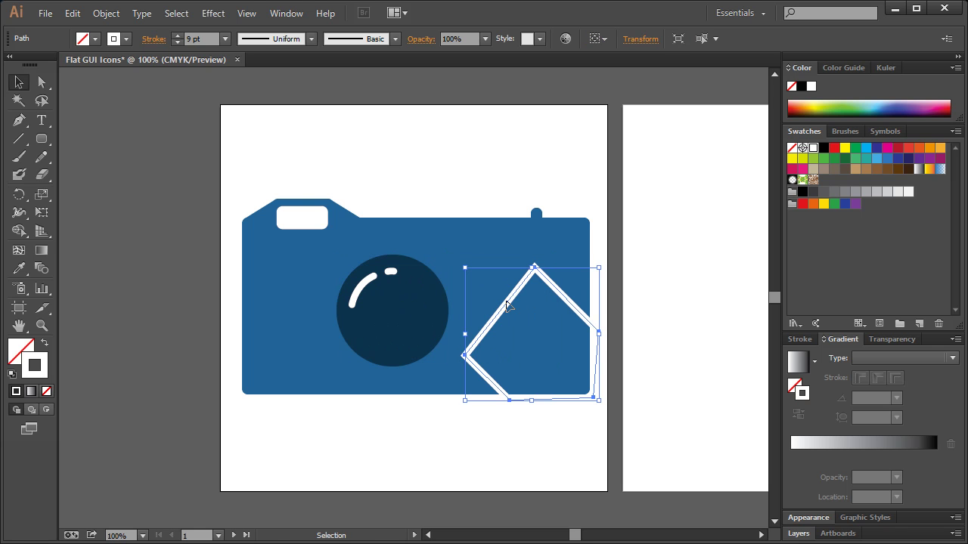
click(113, 13)
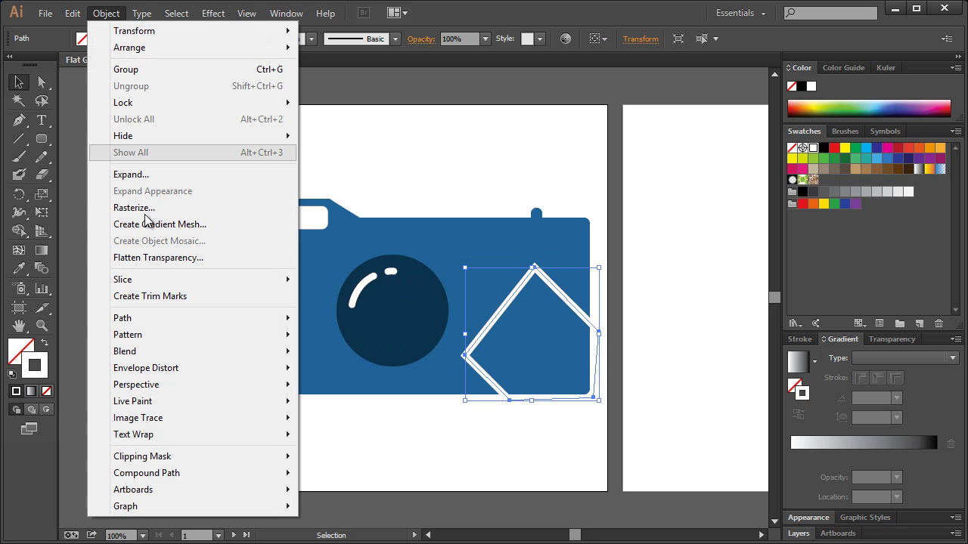
mouse_move(171, 325)
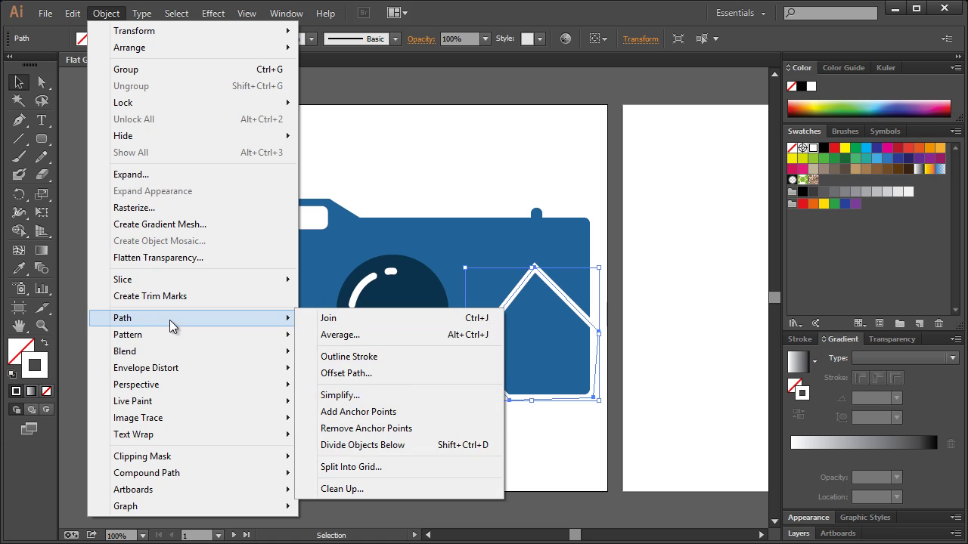
click(373, 446)
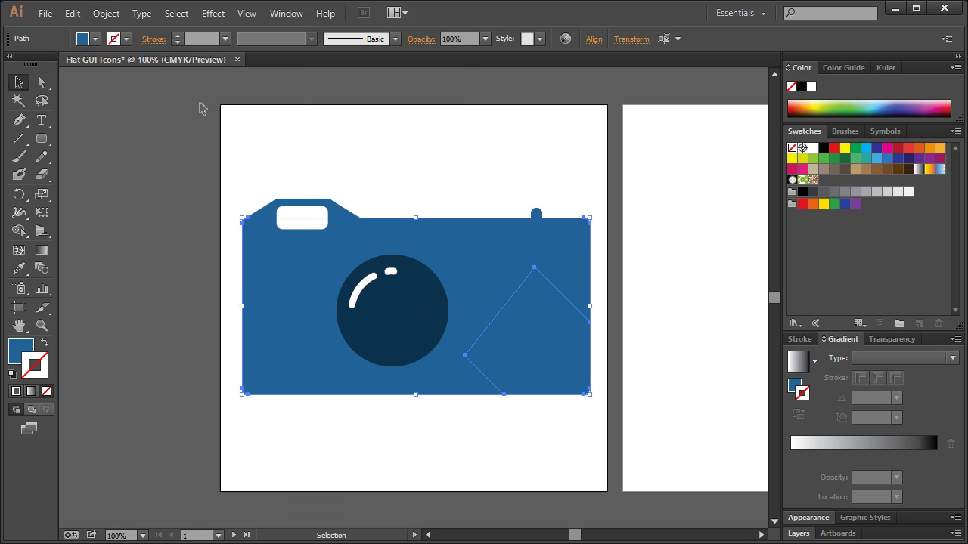
click(225, 272)
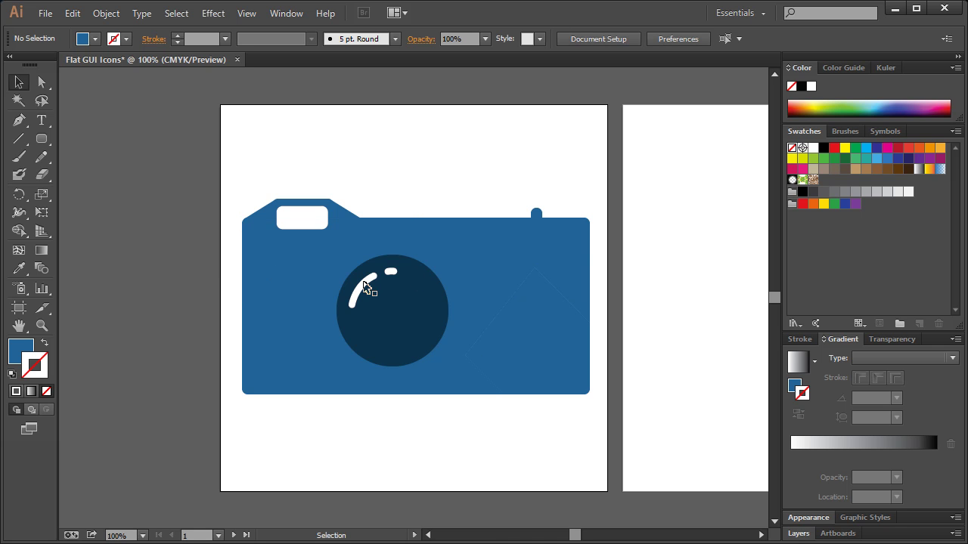
Fill the divided shadow piece at the camera body's lower-right corner with a slightly darker blue and deselect it
click(576, 336)
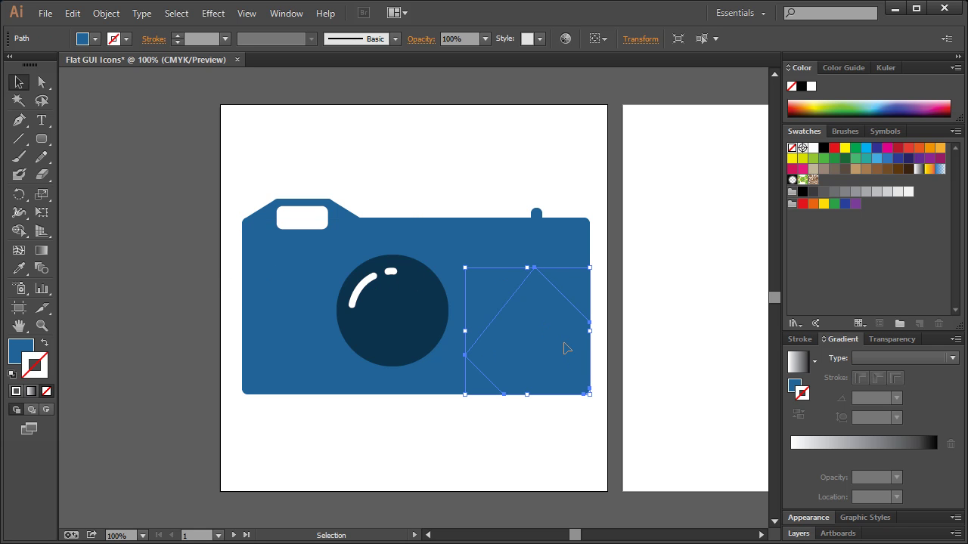
double_click(21, 350)
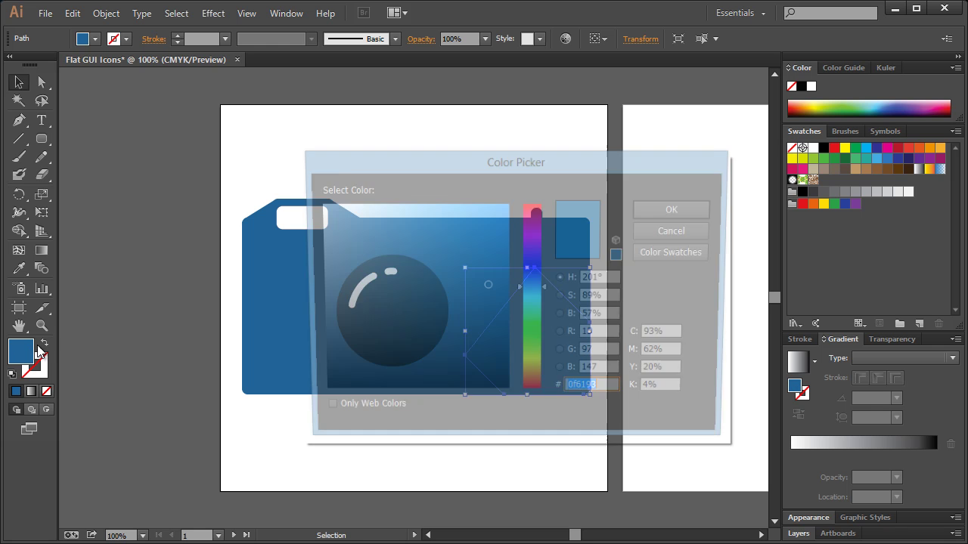
drag(488, 292, 489, 298)
click(677, 209)
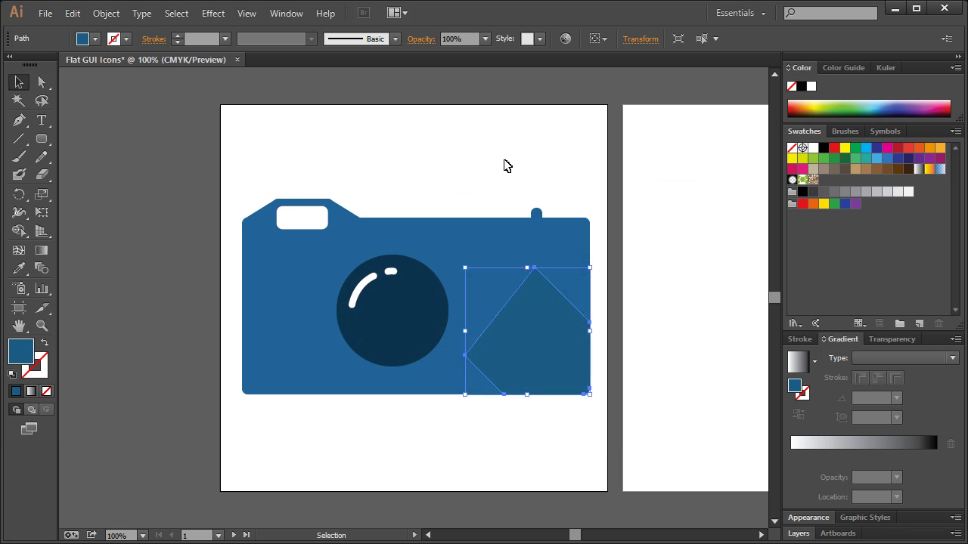
click(505, 164)
Move the lens circle and both highlights back to the right so the lens covers the shadow's diagonal inner edge
click(365, 286)
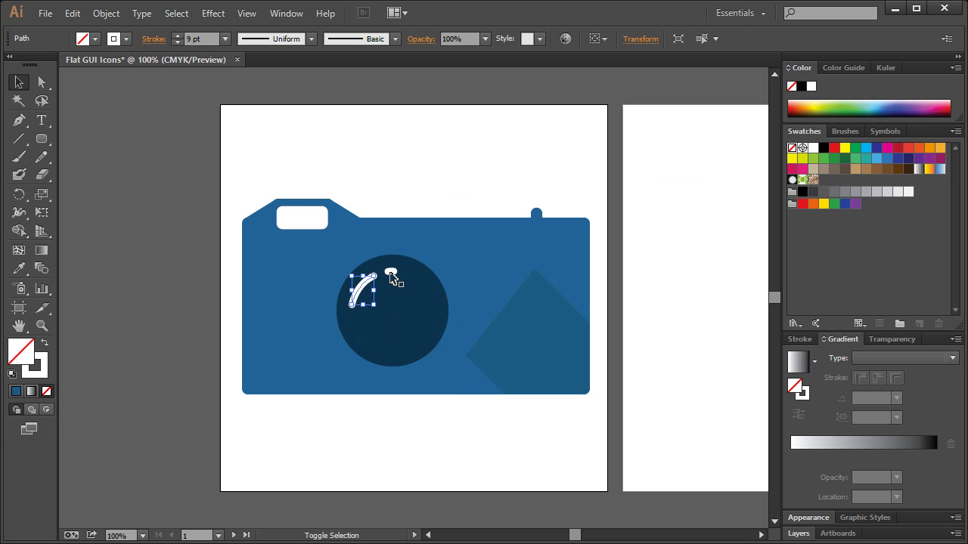
shift+click(391, 272)
shift+click(408, 306)
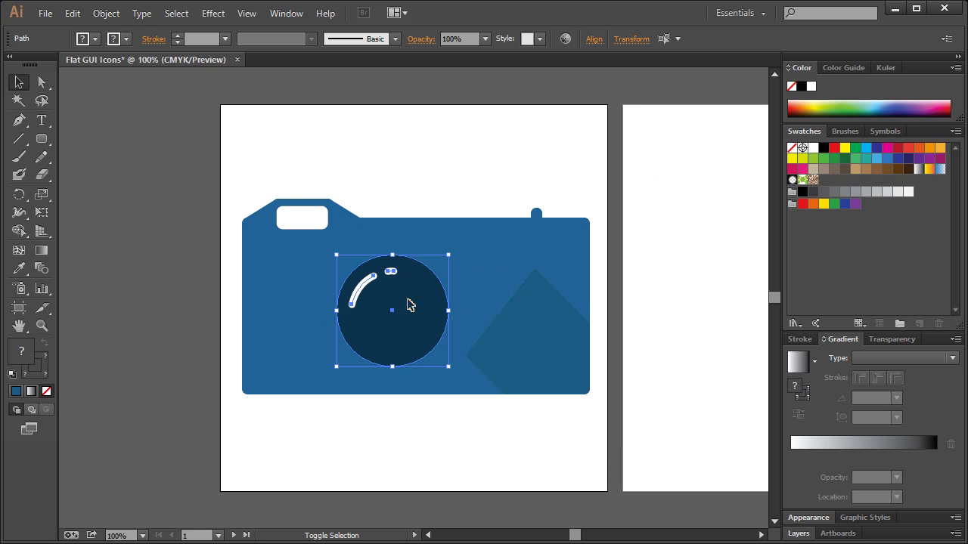
drag(399, 303, 495, 302)
click(569, 257)
click(604, 230)
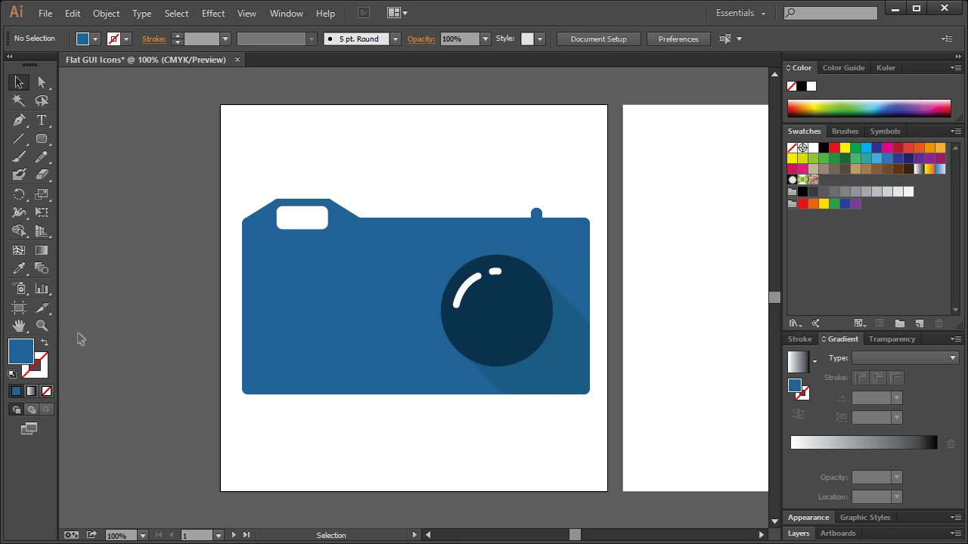
Change the lens shadow's fill to a darker teal-blue for stronger contrast with the camera body and deselect it
click(533, 384)
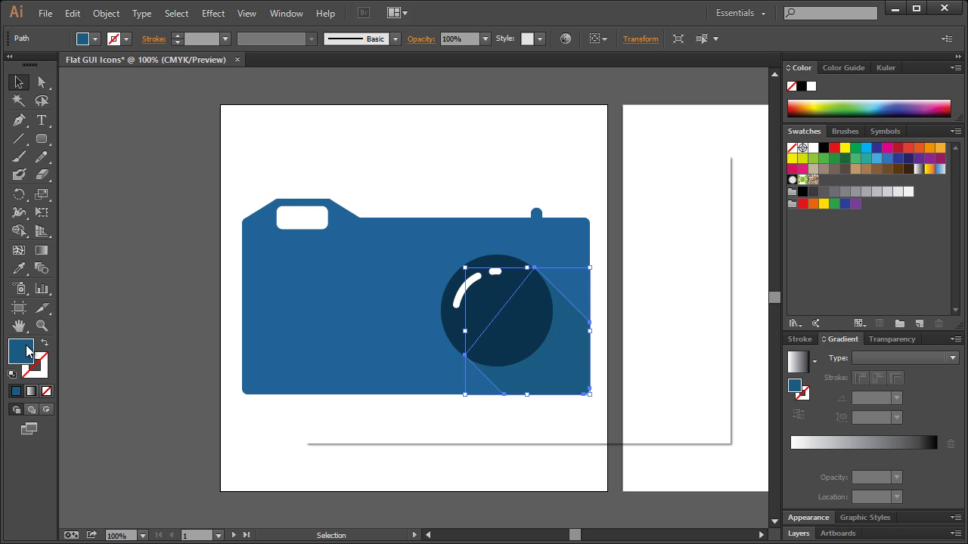
double_click(21, 351)
drag(499, 326, 496, 310)
click(677, 202)
click(632, 223)
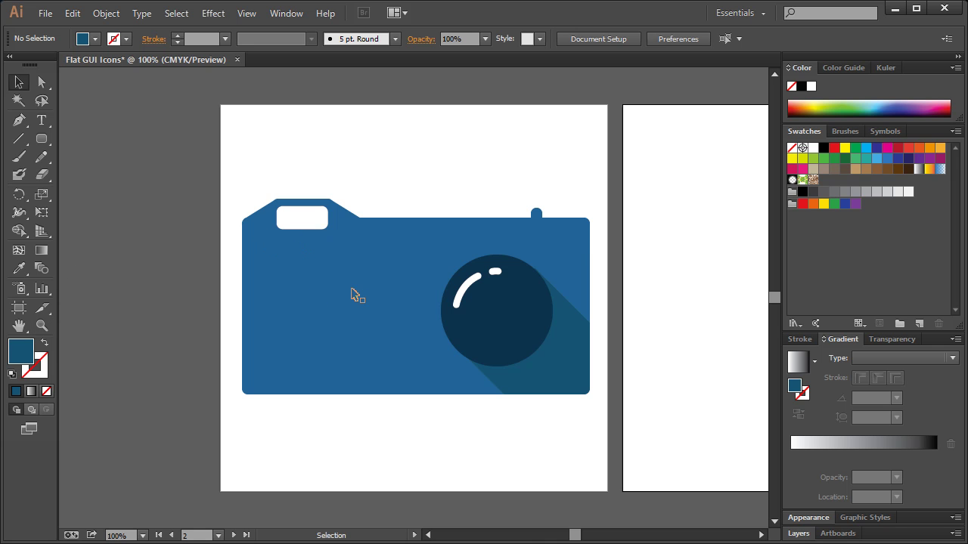
Convert the strokes of both white lens highlights to outlined shapes and deselect them
click(469, 285)
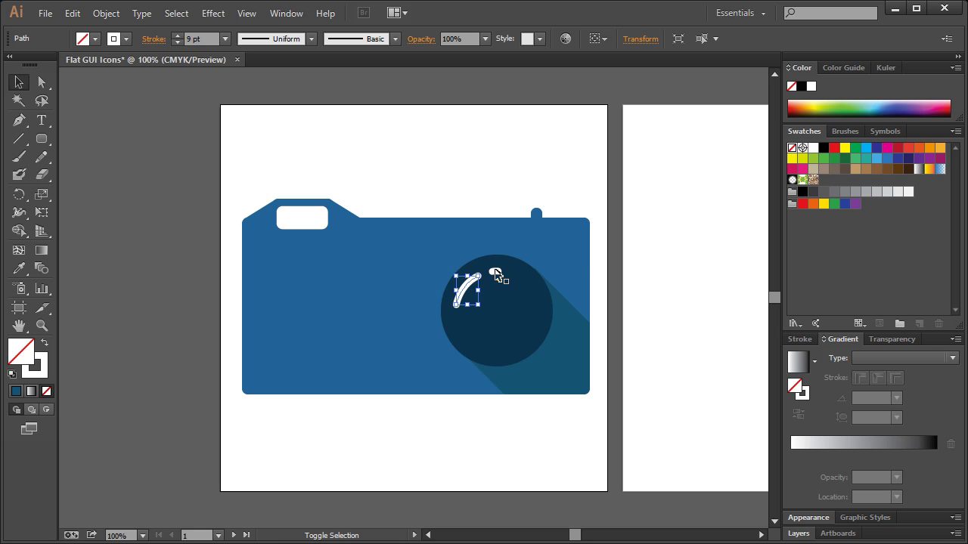
shift+click(496, 273)
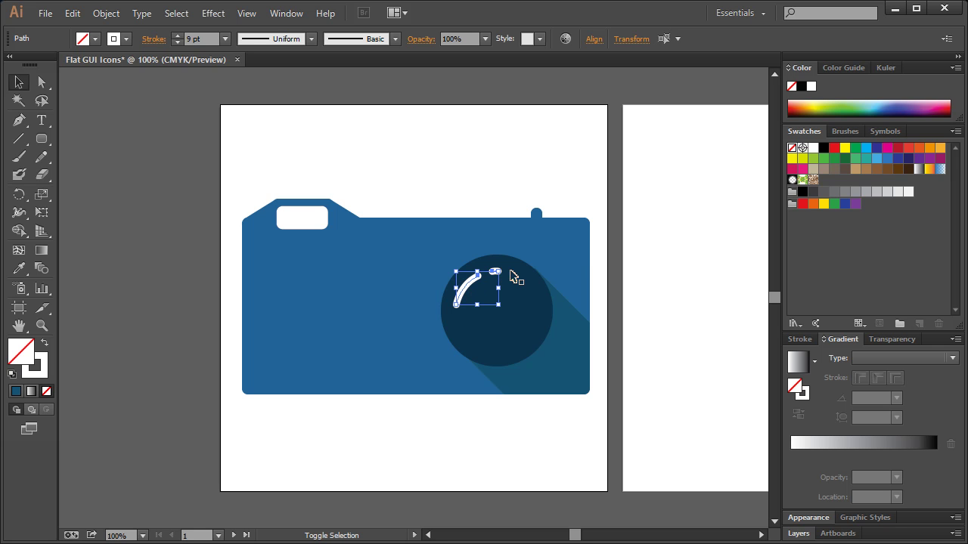
click(106, 13)
mouse_move(163, 318)
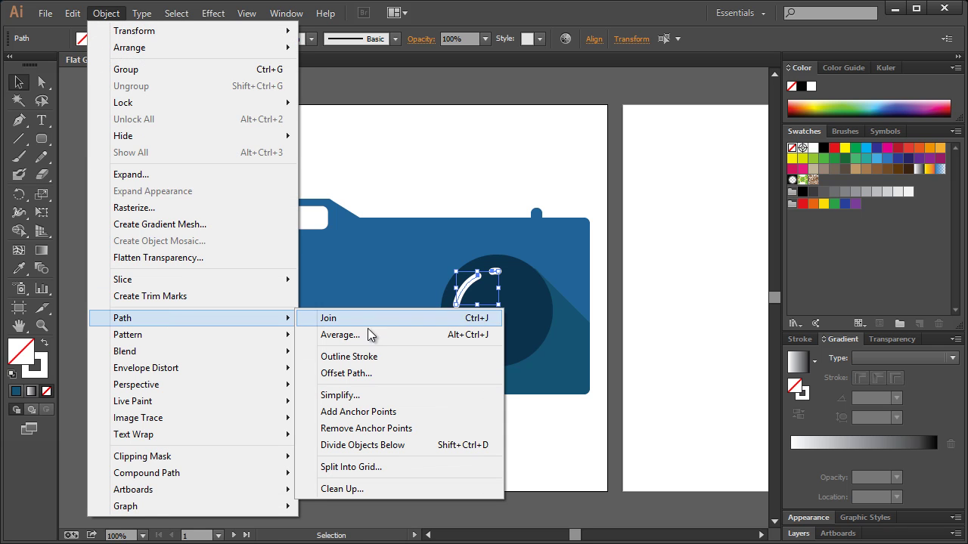
click(353, 364)
click(600, 235)
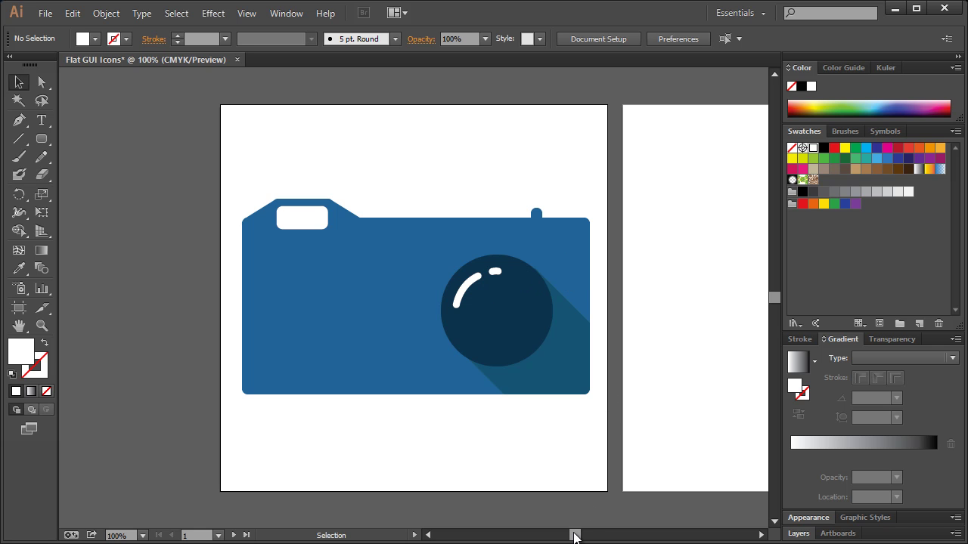
Draw a circle with a light orange fill and no stroke on the second artboard
drag(575, 533, 584, 533)
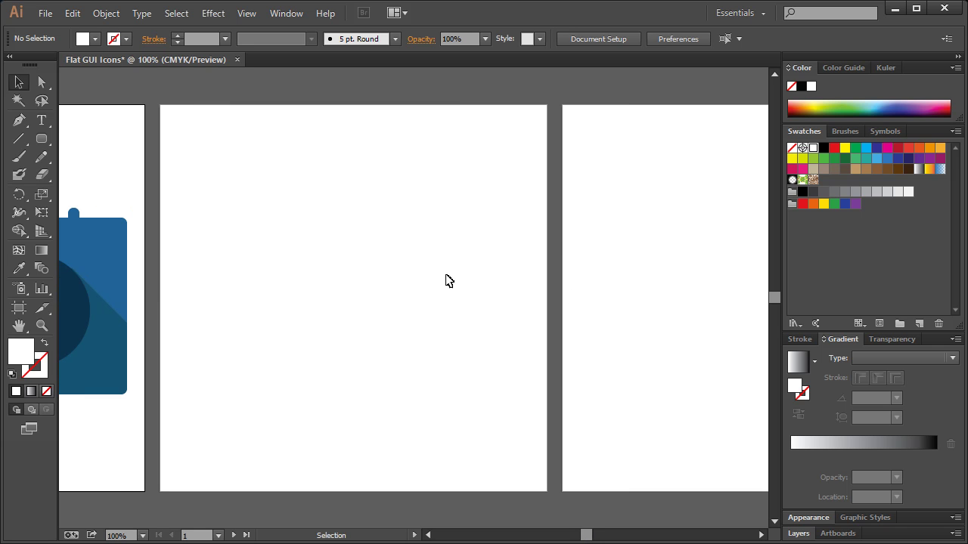
click(295, 286)
click(19, 120)
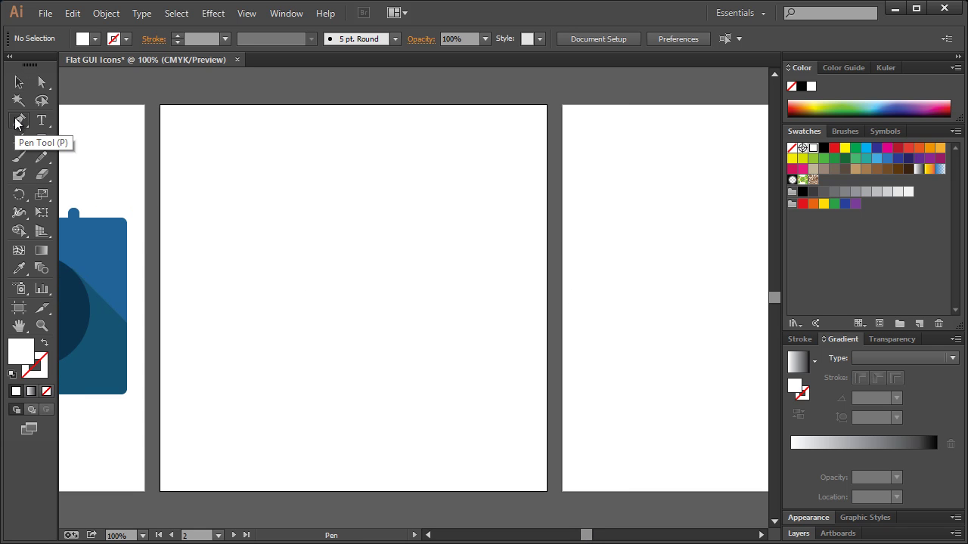
drag(42, 138, 90, 171)
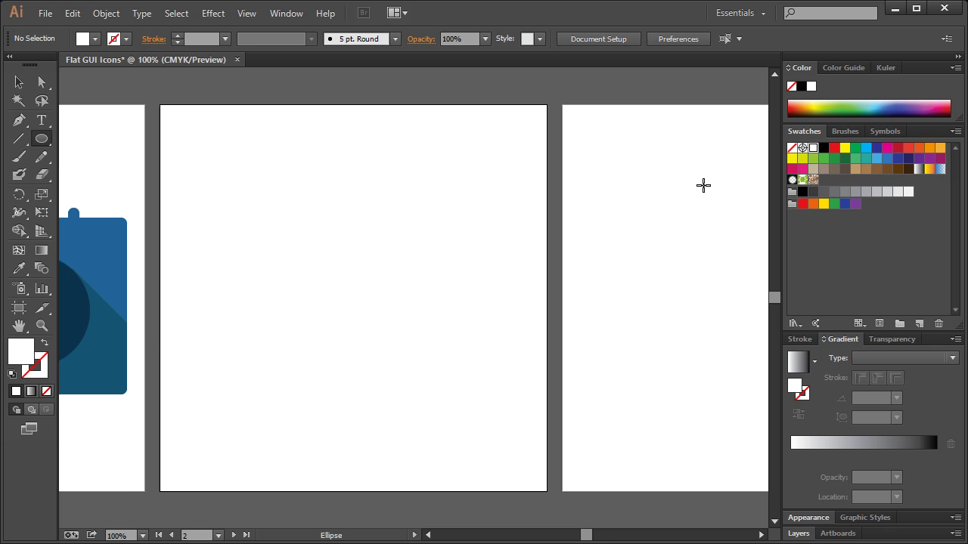
click(940, 150)
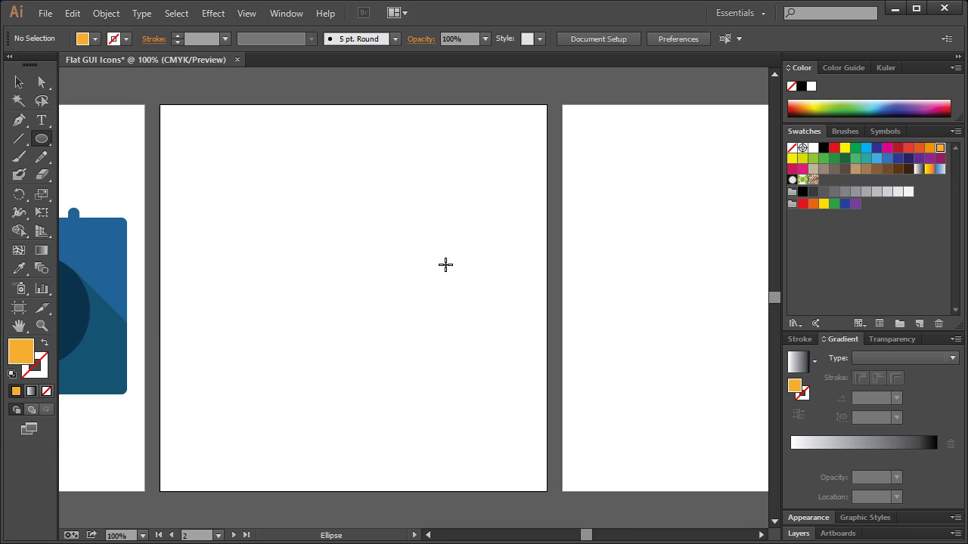
drag(347, 241, 443, 302)
Adjust the circle's size, place it in the upper middle of the second artboard, and deselect it
click(18, 82)
drag(415, 221, 422, 216)
drag(447, 143, 438, 150)
drag(375, 202, 380, 180)
click(499, 196)
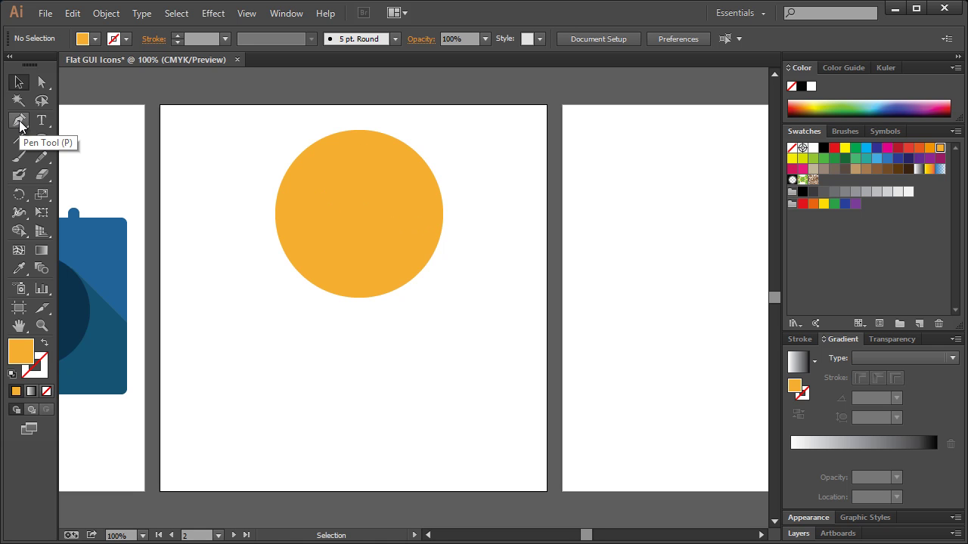
Draw the bulb neck's curved right edge with the Pen tool, from the circle's lower-right edge down to a rounded bottom corner
click(42, 326)
drag(207, 121, 573, 419)
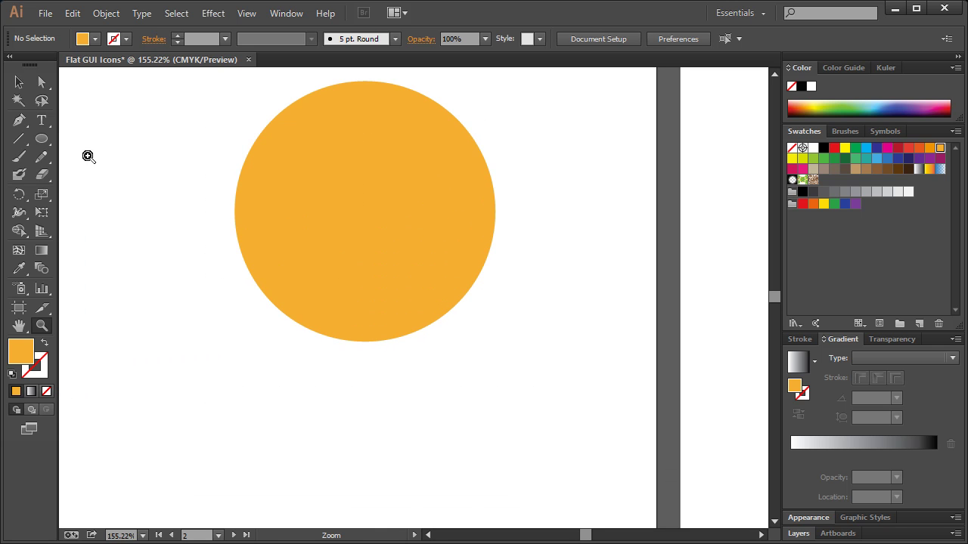
click(19, 120)
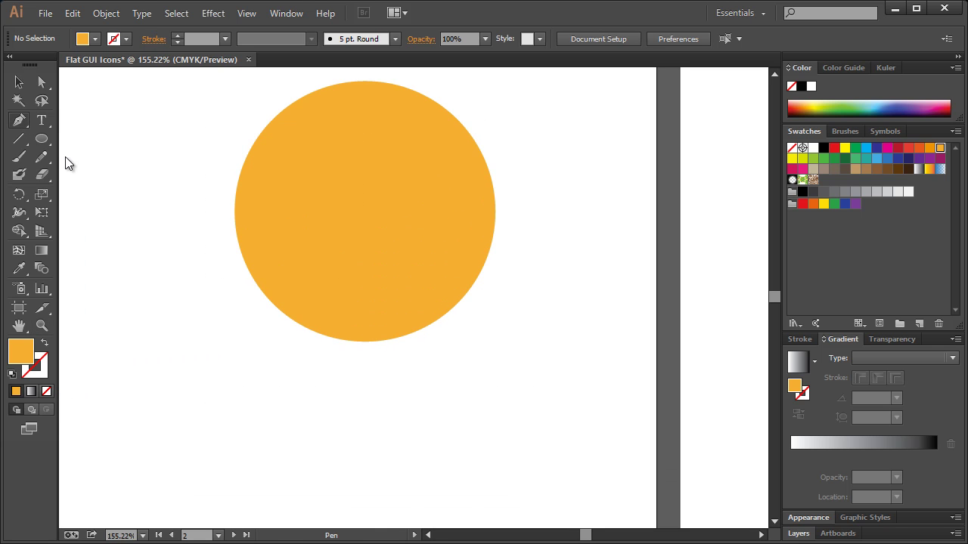
click(488, 251)
scroll(458, 385, down, 2)
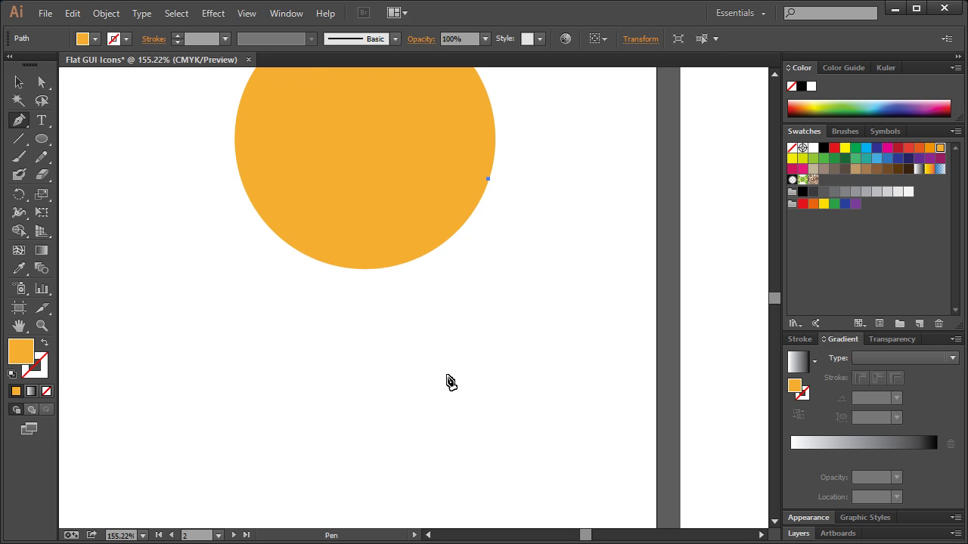
ctrl+click(486, 203)
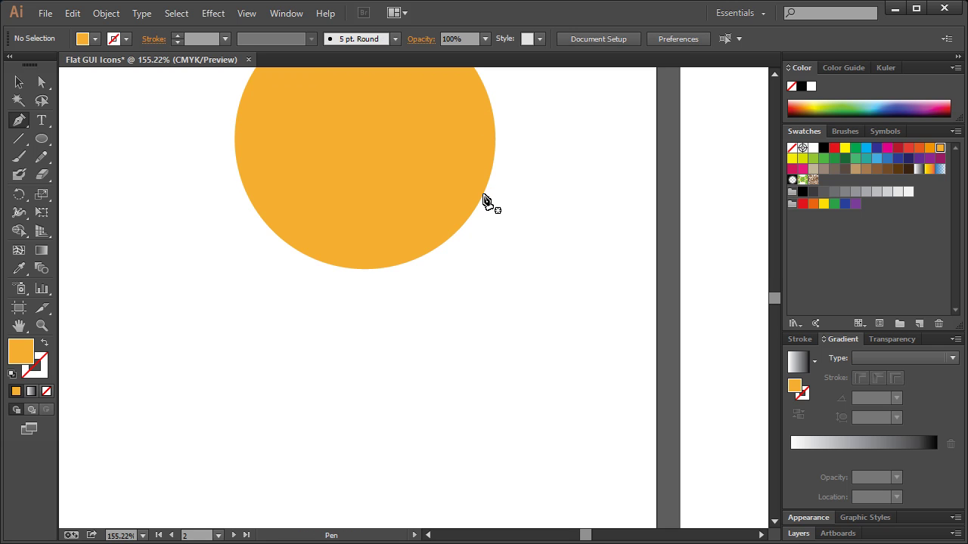
click(479, 214)
ctrl+click(488, 194)
click(487, 185)
drag(418, 356, 406, 432)
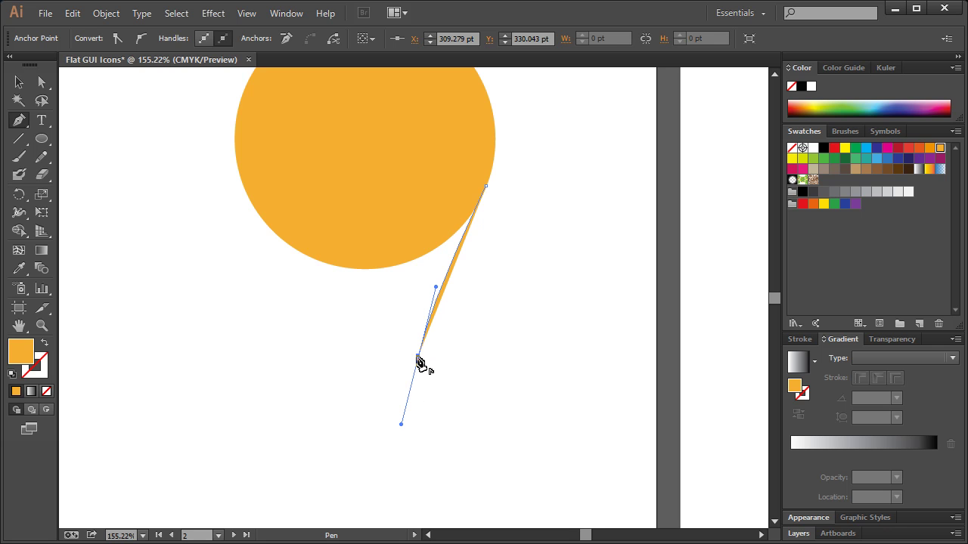
drag(377, 430, 351, 432)
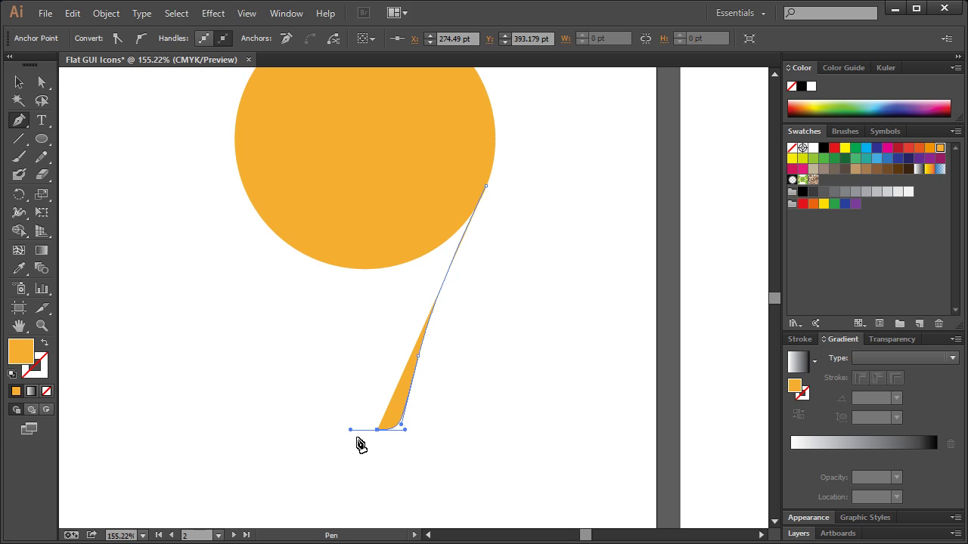
Finish the neck half with a straight vertical inner edge running up into the circle, and deselect it
click(378, 431)
click(377, 259)
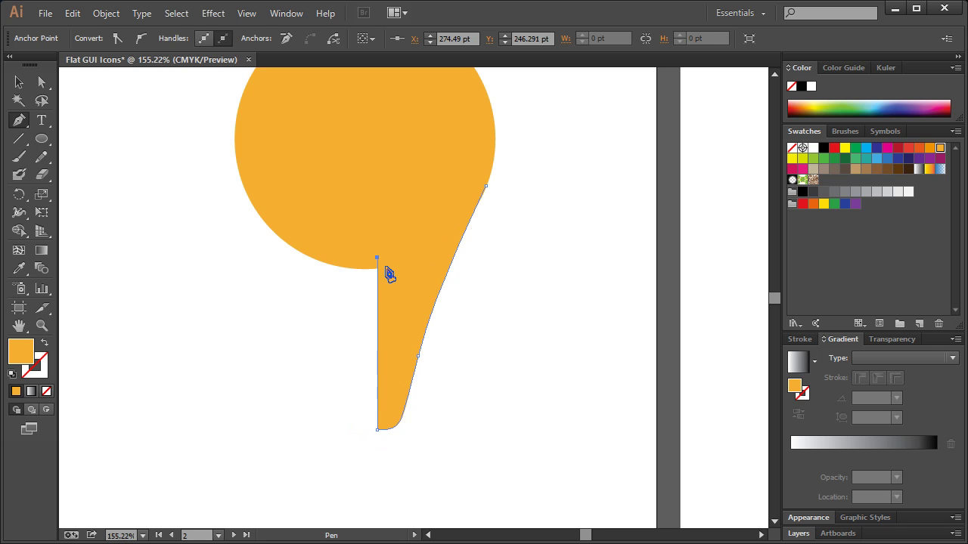
click(19, 82)
click(151, 277)
Paste a copy of the neck half in front and reflect it across the vertical axis
click(415, 304)
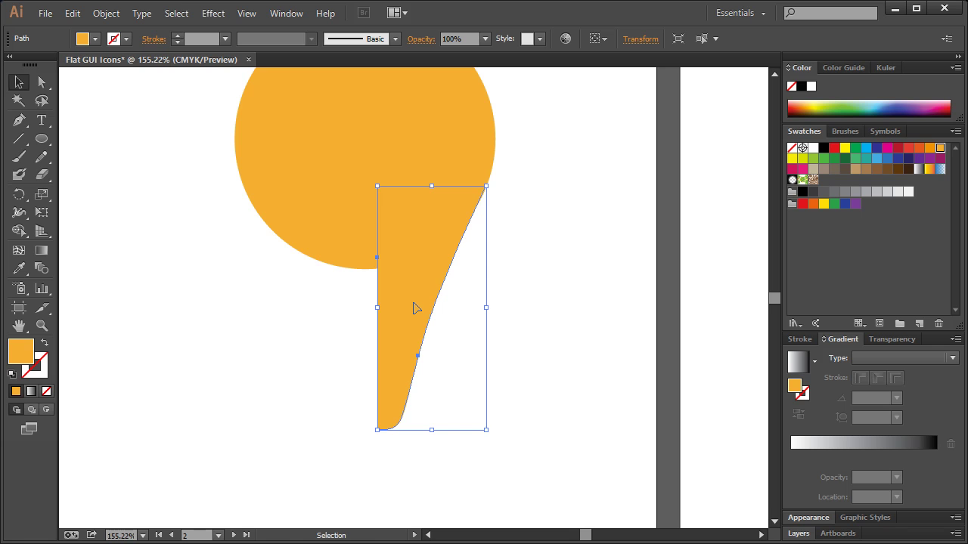
right_click(406, 294)
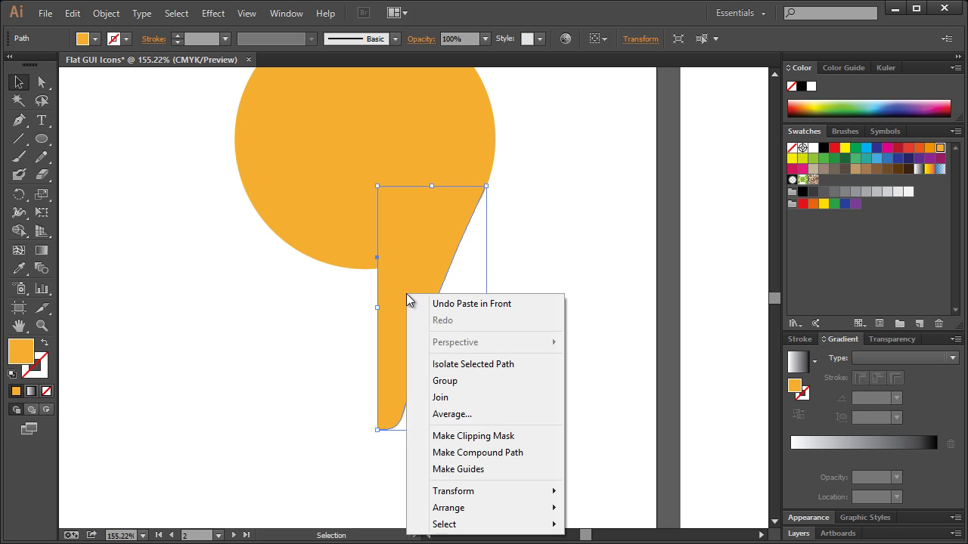
right_click(426, 214)
mouse_move(484, 411)
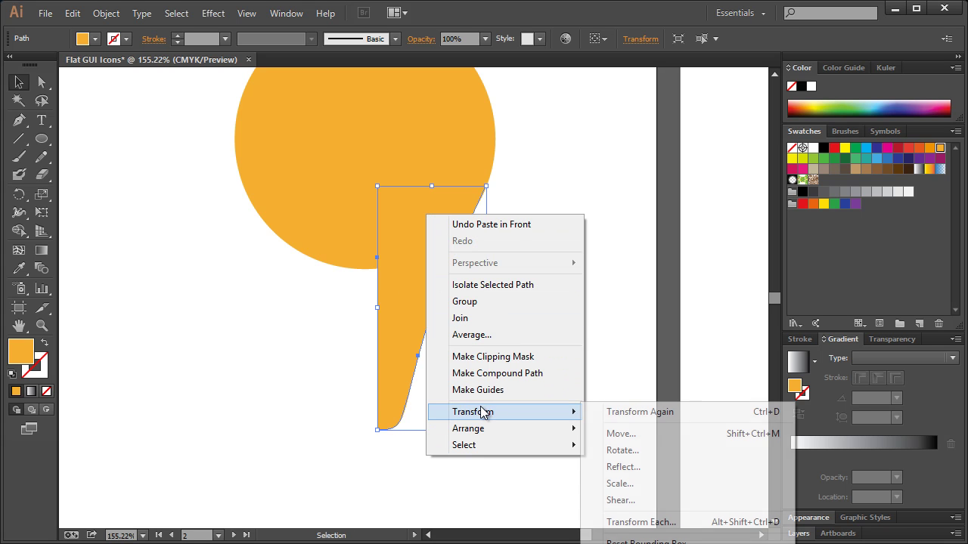
click(622, 467)
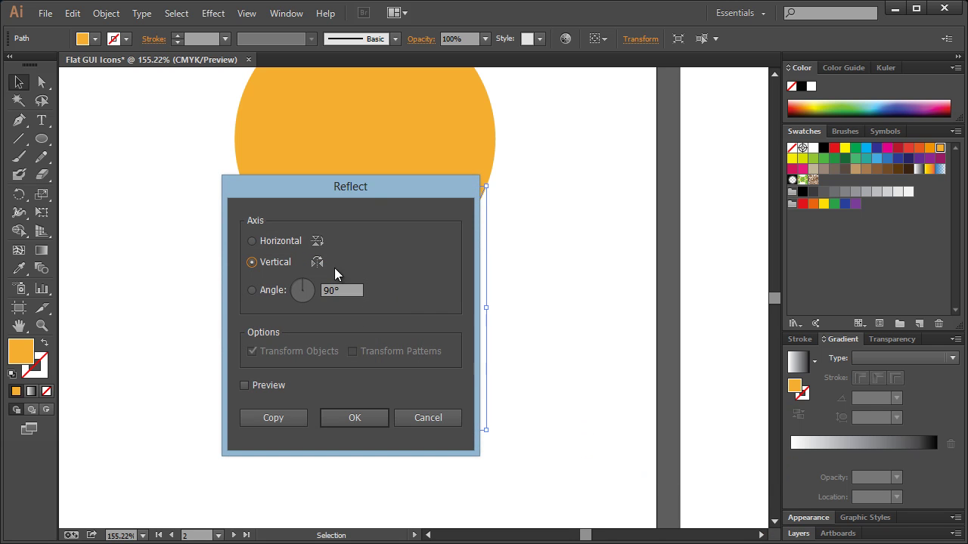
click(368, 418)
Move the reflected neck half left until its outer edge meets the circle's left side, and deselect it
drag(449, 313, 341, 317)
click(513, 315)
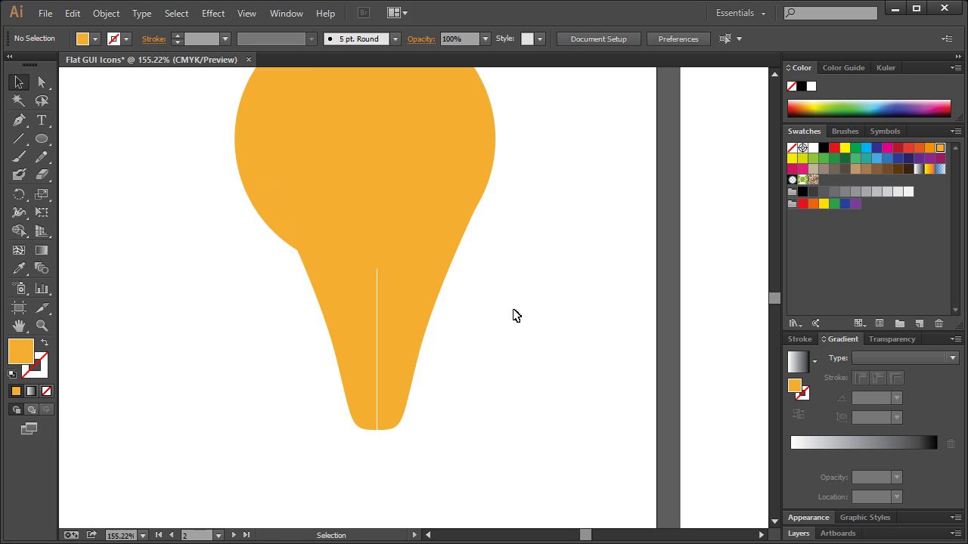
click(359, 327)
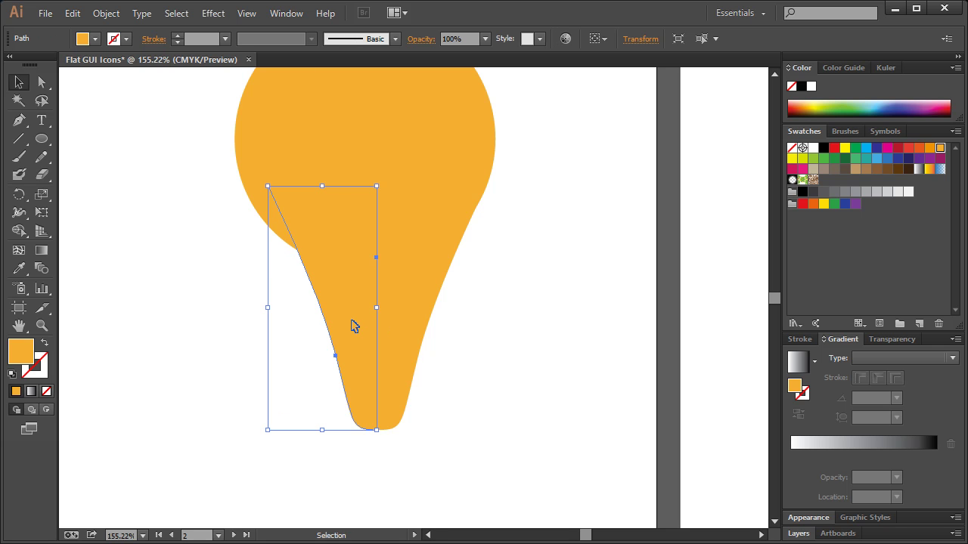
drag(356, 316, 328, 315)
click(223, 297)
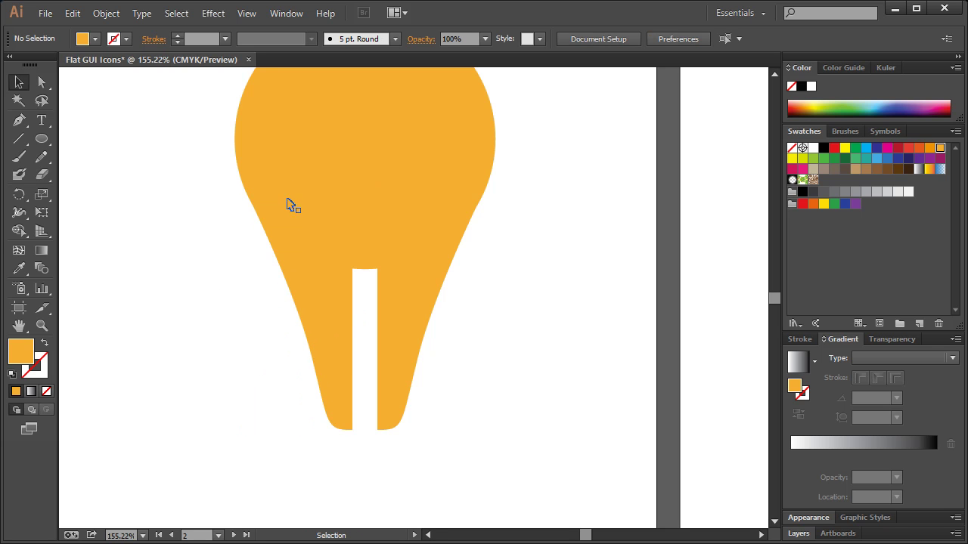
Move both inner anchor points of the right neck half left to the circle's vertical centre line
click(42, 82)
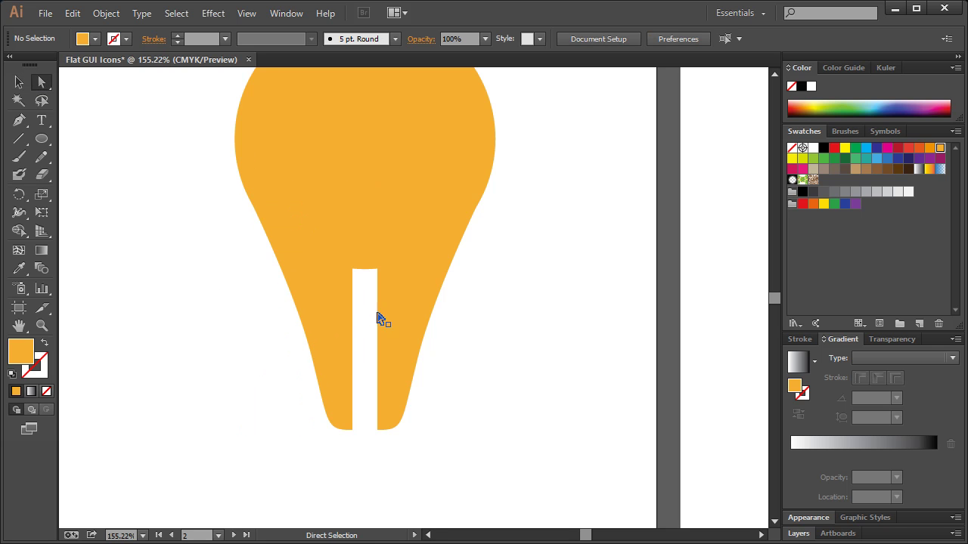
click(376, 395)
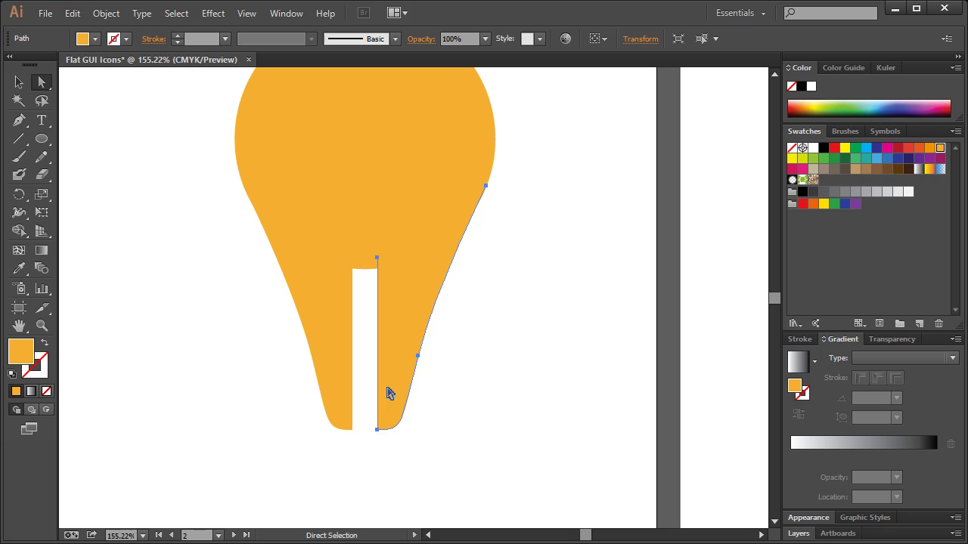
click(377, 430)
shift+click(378, 259)
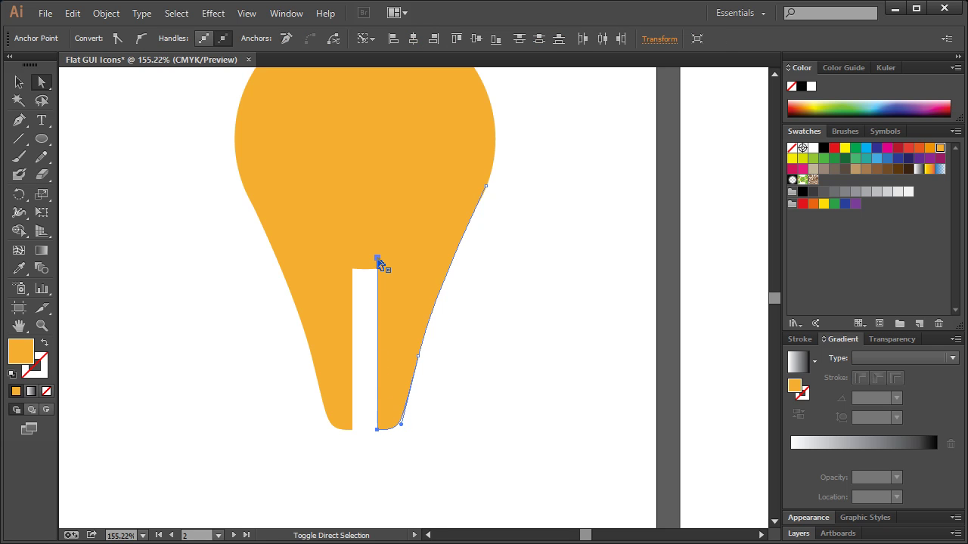
drag(379, 263, 367, 262)
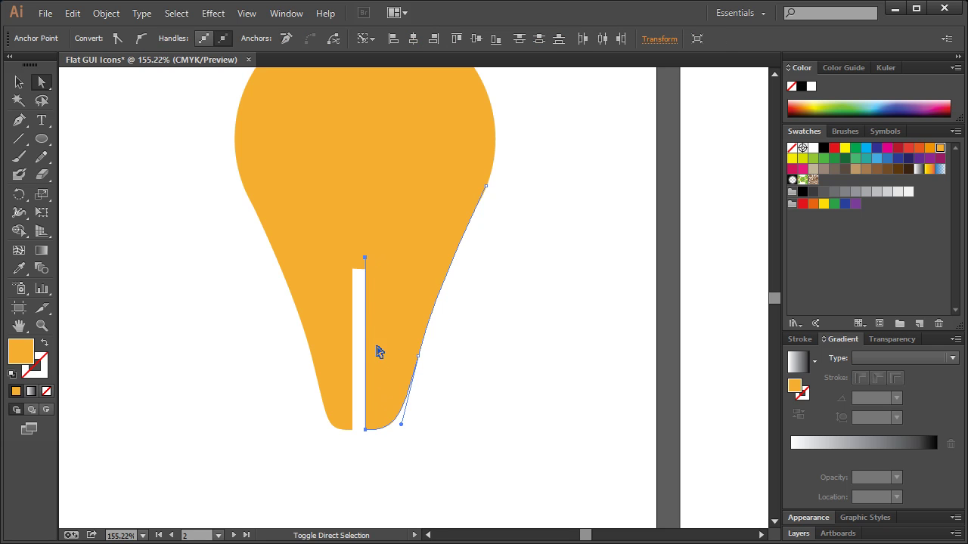
Move both inner anchor points of the left neck half right to meet the right half, closing the gap, and deselect
click(351, 424)
click(352, 429)
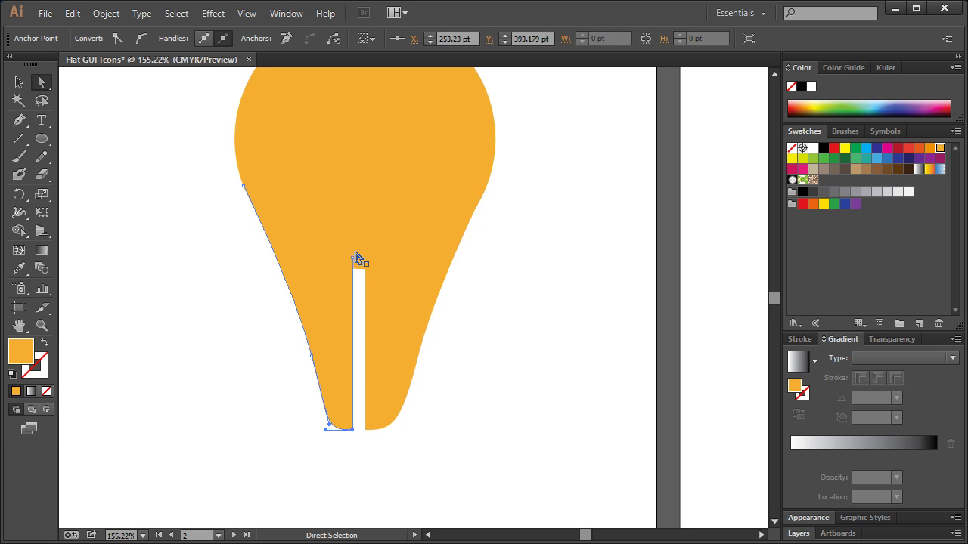
shift+click(352, 260)
drag(352, 259, 367, 264)
click(509, 305)
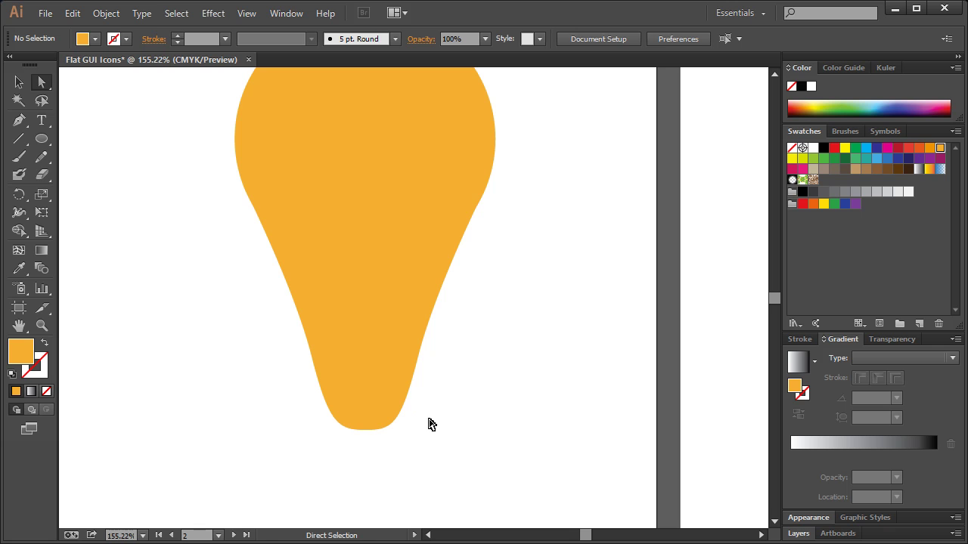
Select both neck halves to examine how they meet each other and the circle
click(19, 83)
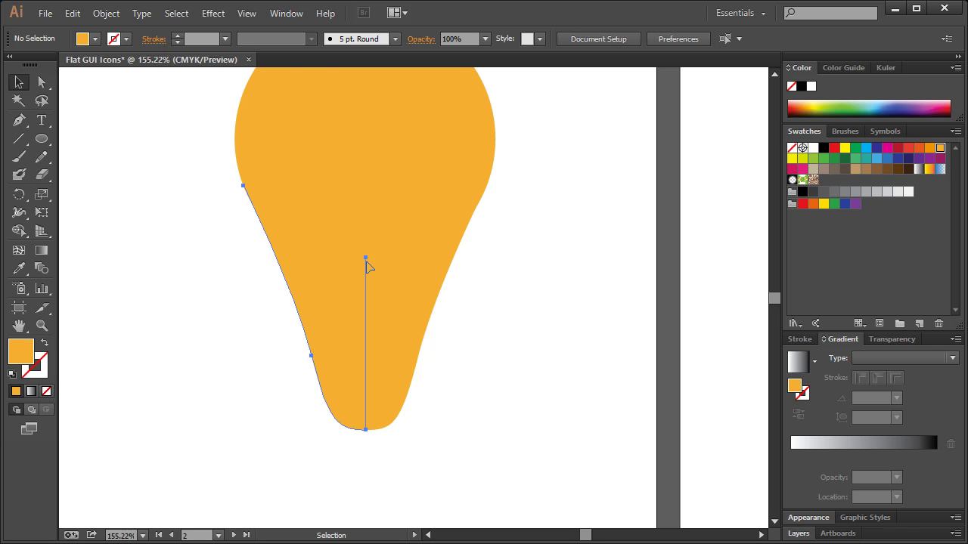
click(369, 268)
scroll(484, 315, up, 3)
click(402, 330)
shift+click(312, 339)
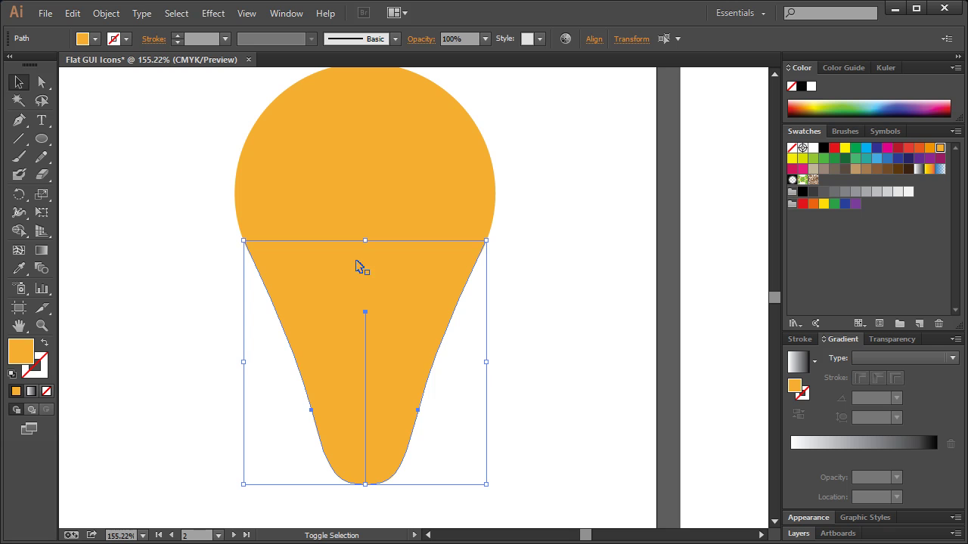
click(531, 272)
scroll(507, 308, down, 2)
scroll(508, 309, up, 3)
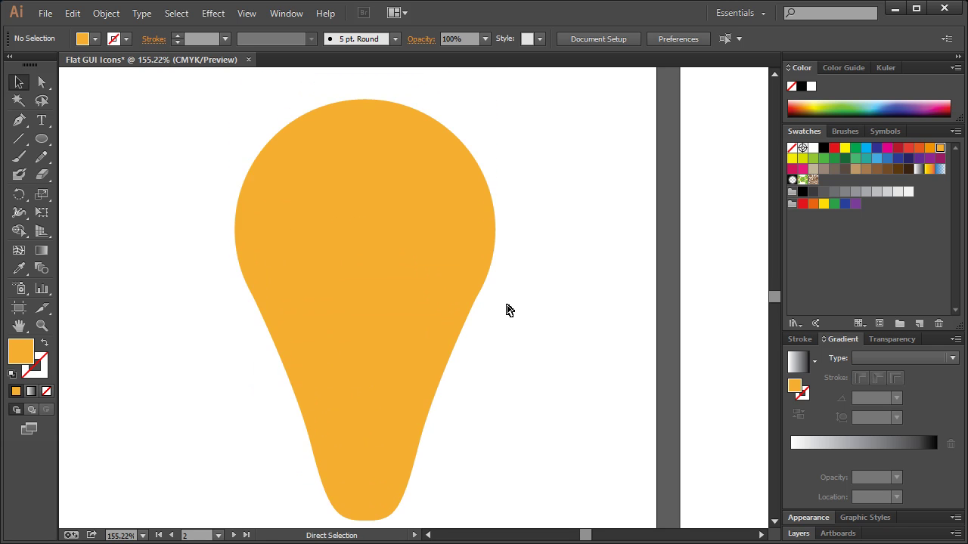
Move the whole bulb, circle and both neck halves together, slightly up and left on the artboard
key(ctrl+1)
drag(527, 415, 342, 157)
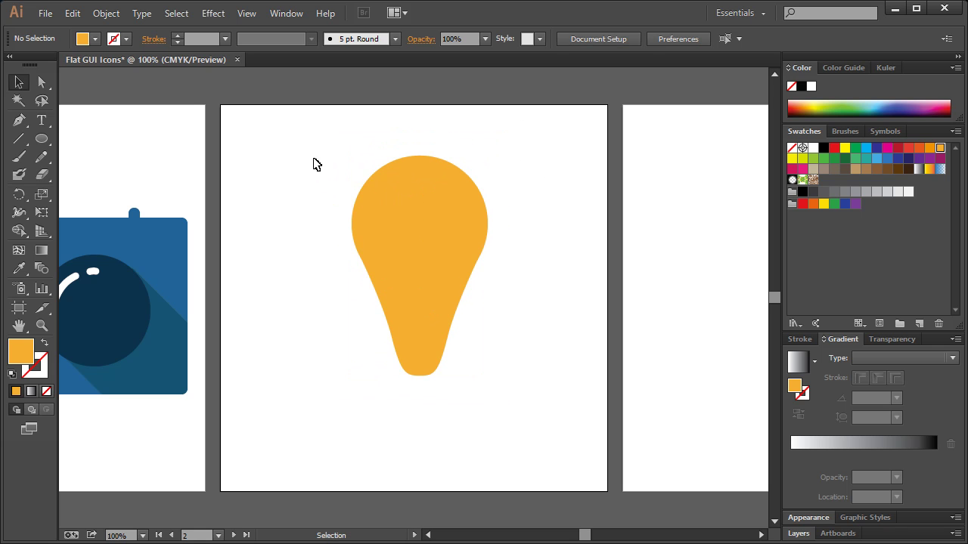
drag(316, 164, 570, 406)
drag(417, 270, 404, 255)
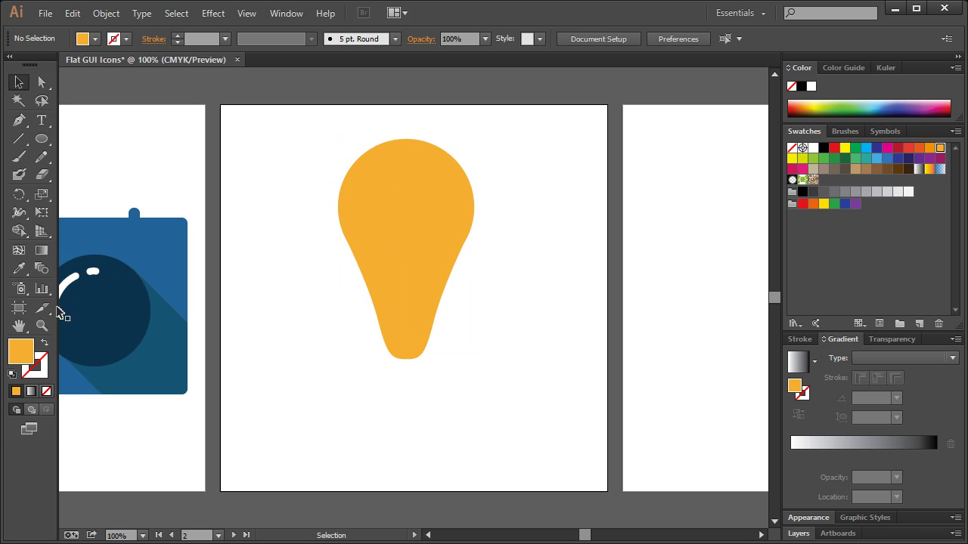
Draw a narrow horizontal rounded rectangle just below the bulb's tip, fill it with dark gray, and deselect it
click(42, 326)
drag(332, 335, 479, 415)
drag(44, 142, 108, 156)
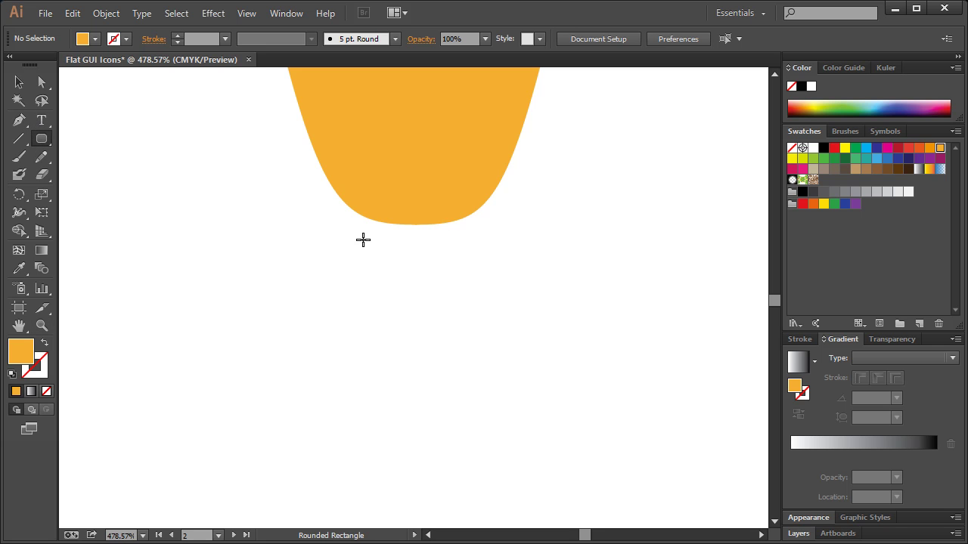
drag(342, 237, 499, 269)
click(19, 82)
click(267, 220)
click(454, 261)
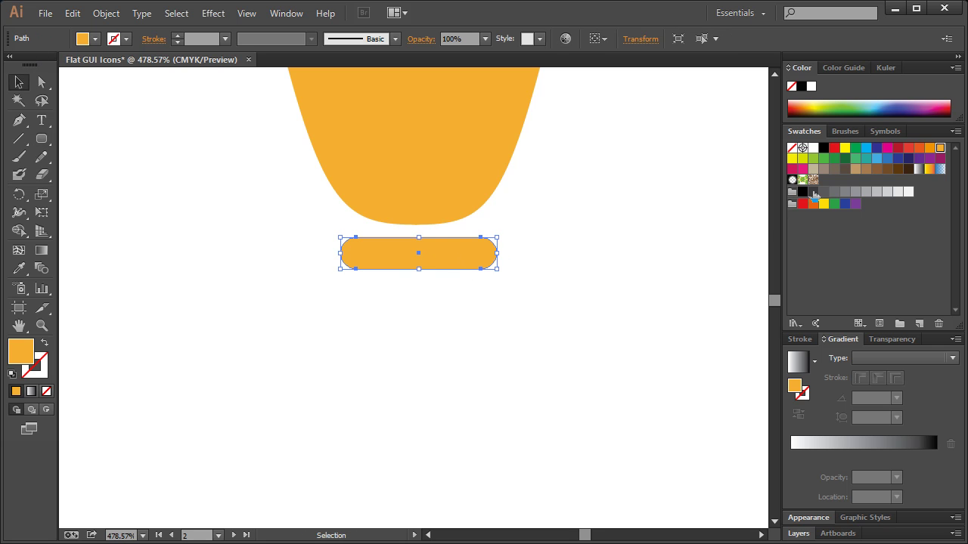
click(814, 193)
click(468, 298)
Duplicate the dark gray bar twice straight down to form an evenly spaced stack of three bars
click(417, 254)
key(ctrl)
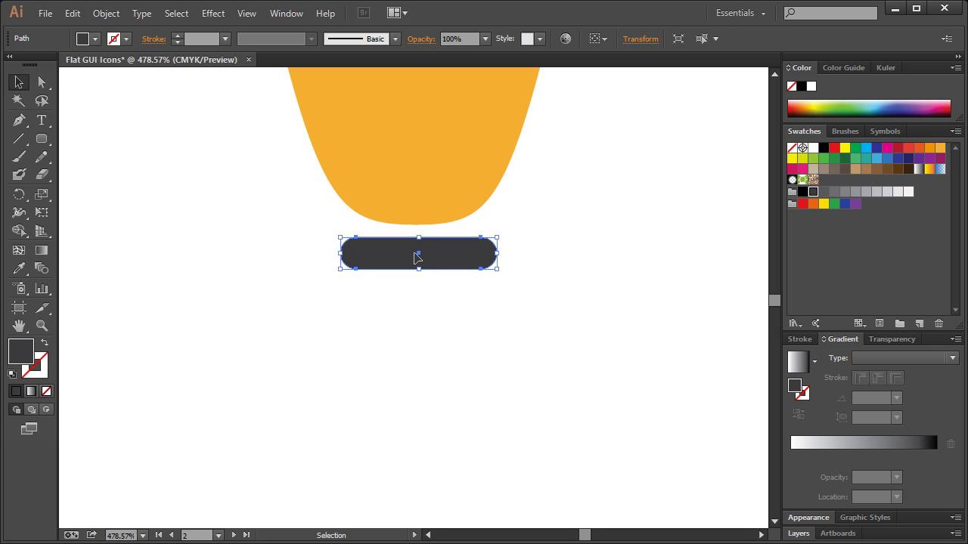
drag(396, 260, 392, 358)
click(562, 286)
click(389, 305)
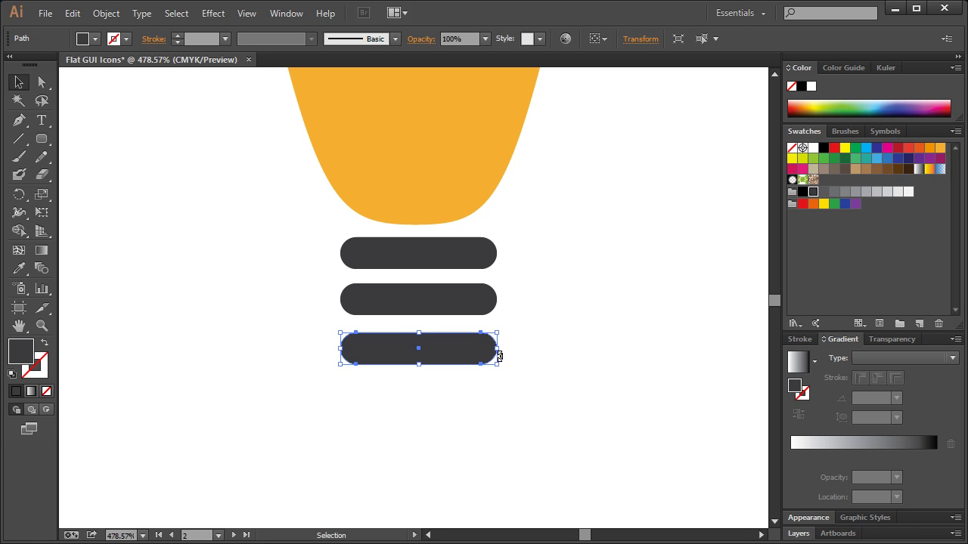
Shorten the lowest dark gray bar by moving the anchor points of its left rounded end inward
click(41, 81)
drag(335, 328, 378, 376)
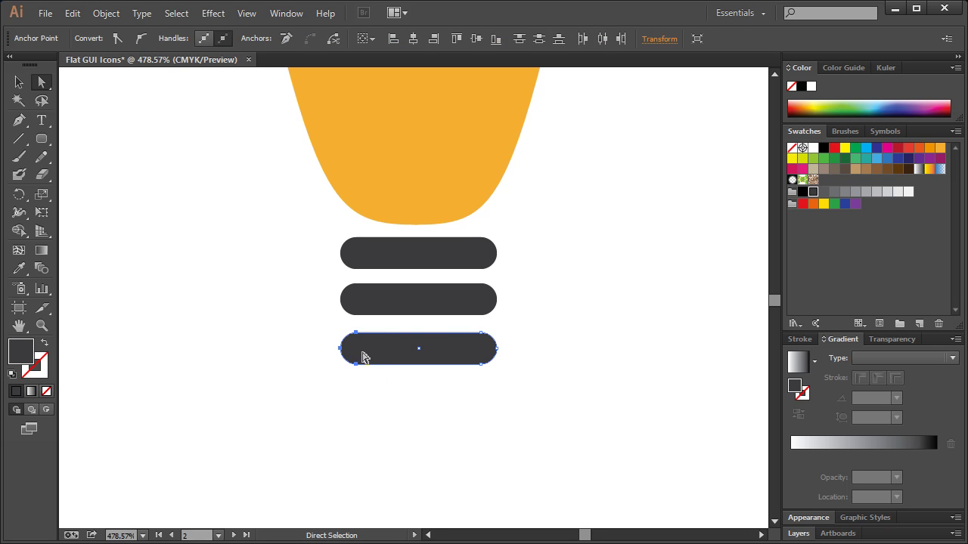
key(Right)
key(Right)
key(Right)
key(Right)
key(Right)
key(Right)
Move the anchor points of the lowest bar's right rounded end inward by a matching amount and deselect the bar
drag(505, 344, 464, 388)
key(Left)
key(Left)
key(Left)
key(Left)
key(Left)
click(532, 352)
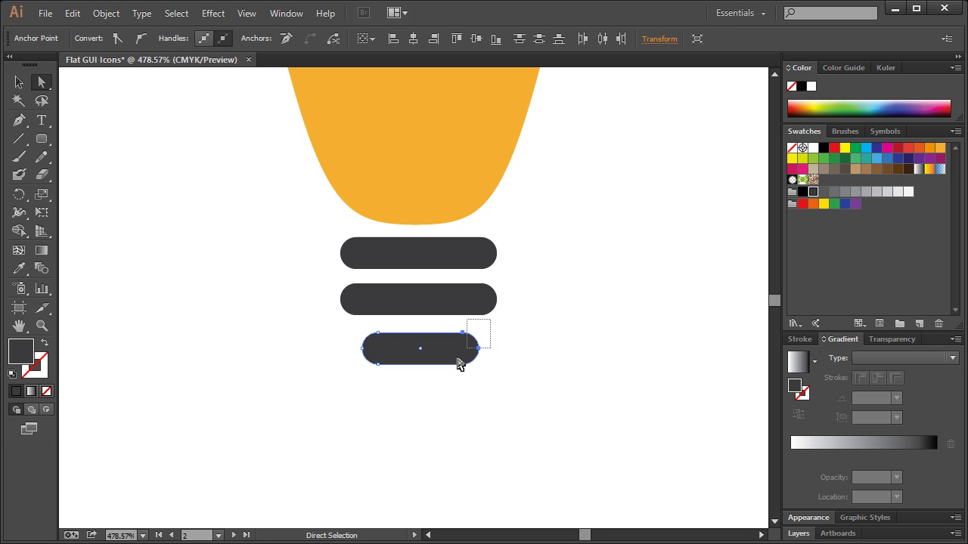
click(533, 334)
key(ctrl+1)
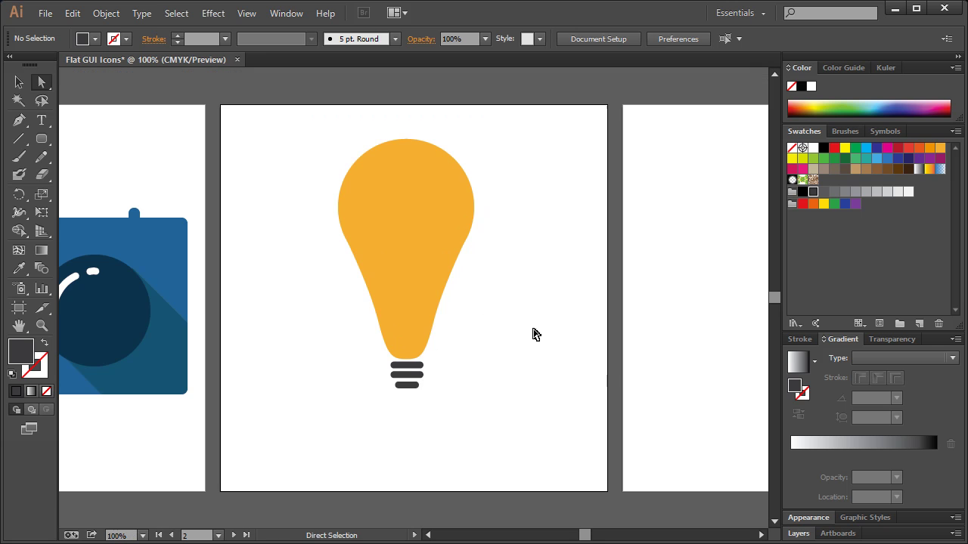
Adjust the position of the lowest bar and the three-bar stack slightly under the bulb's tip
click(19, 82)
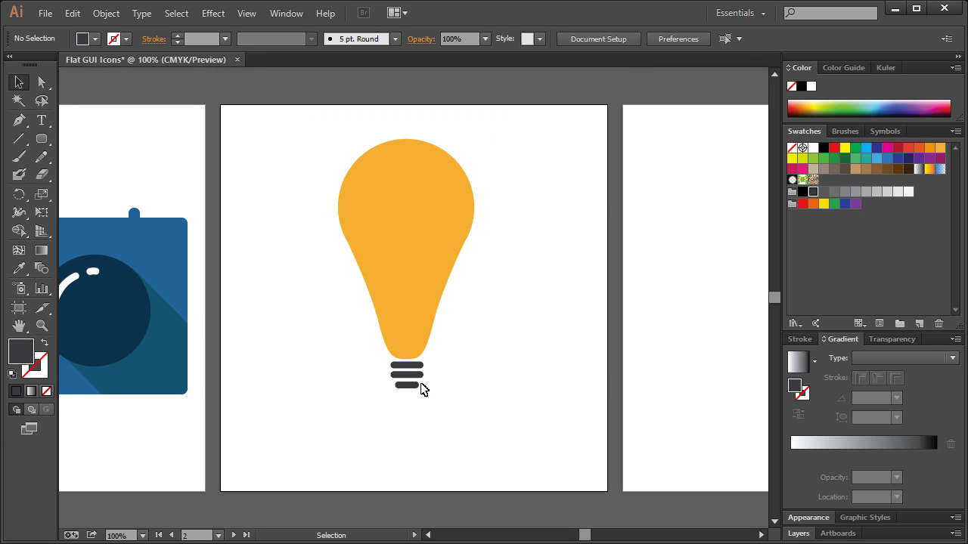
click(416, 387)
click(466, 383)
drag(439, 401, 369, 365)
click(538, 341)
drag(421, 407, 376, 364)
click(550, 372)
Move the whole bulb with its base bars down and slightly right to center it on the artboard
drag(297, 144, 597, 410)
drag(427, 251, 440, 287)
click(525, 245)
Draw a curved highlight arc inside the bulb's upper-left edge with the Pen tool, using no fill and a white stroke
click(41, 326)
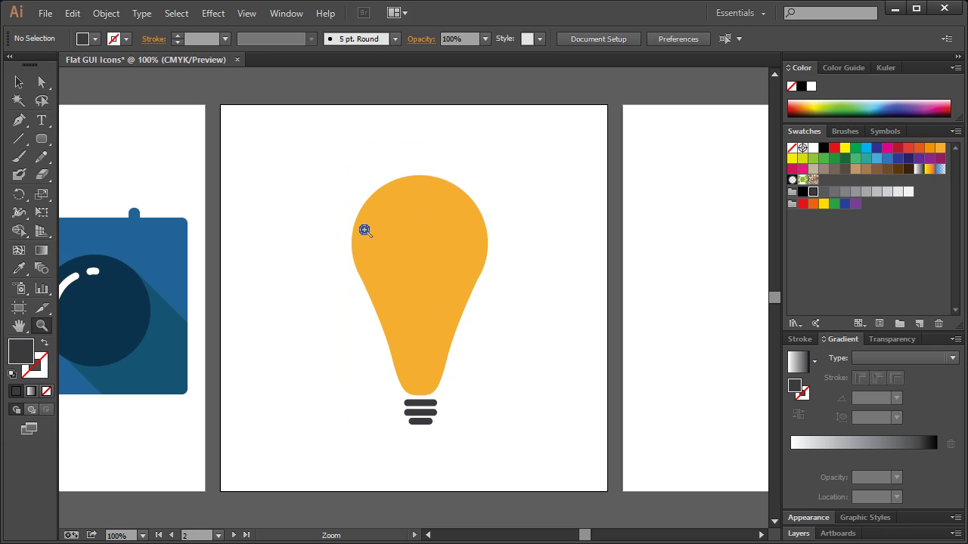
drag(317, 158, 504, 310)
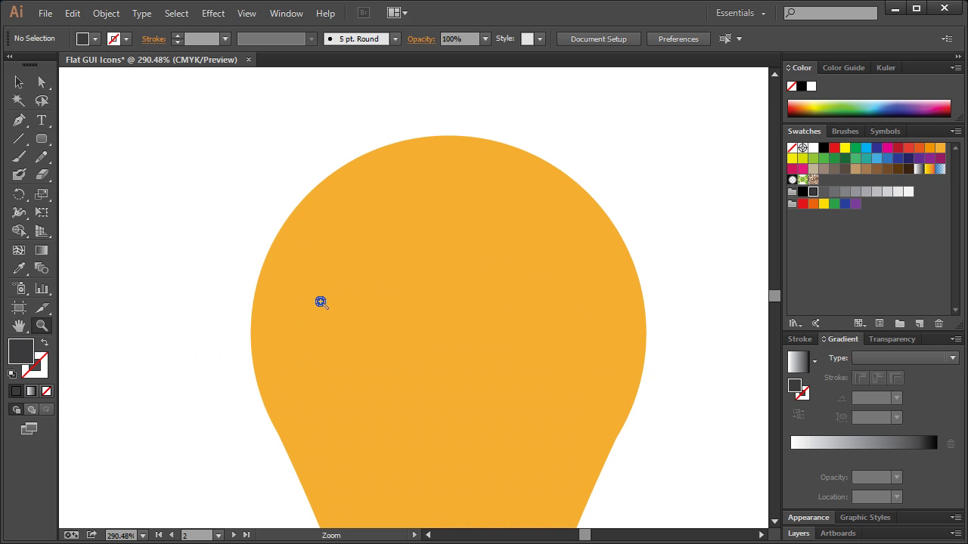
click(19, 81)
click(19, 119)
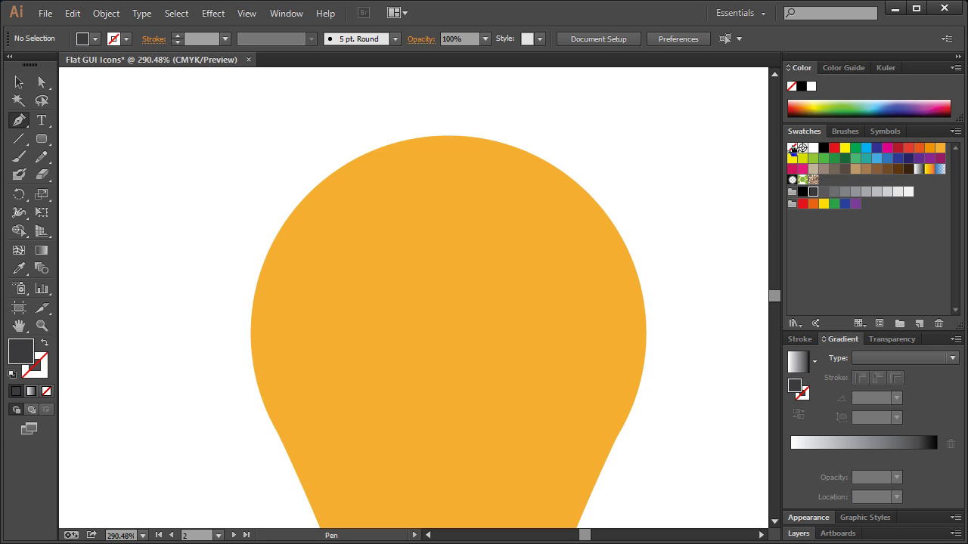
key(shift+x)
click(802, 393)
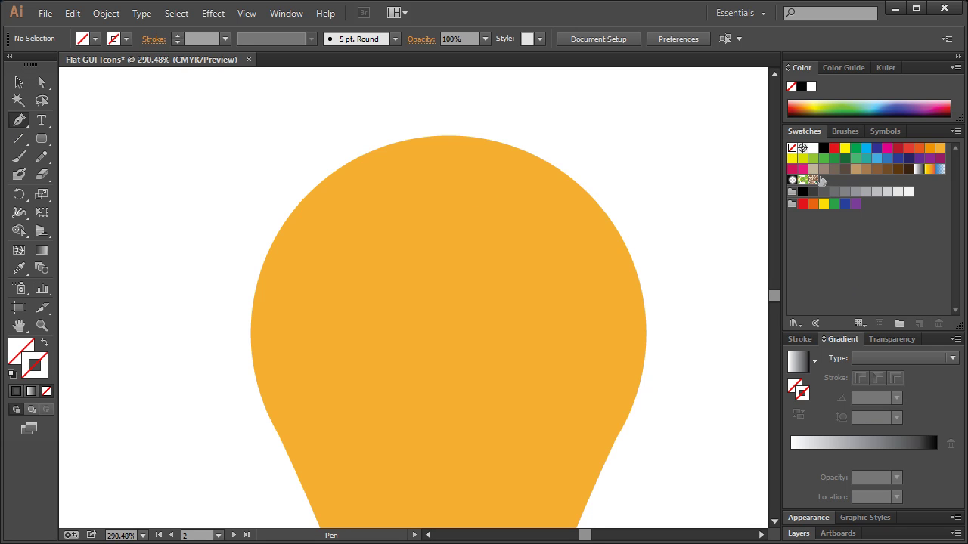
click(811, 148)
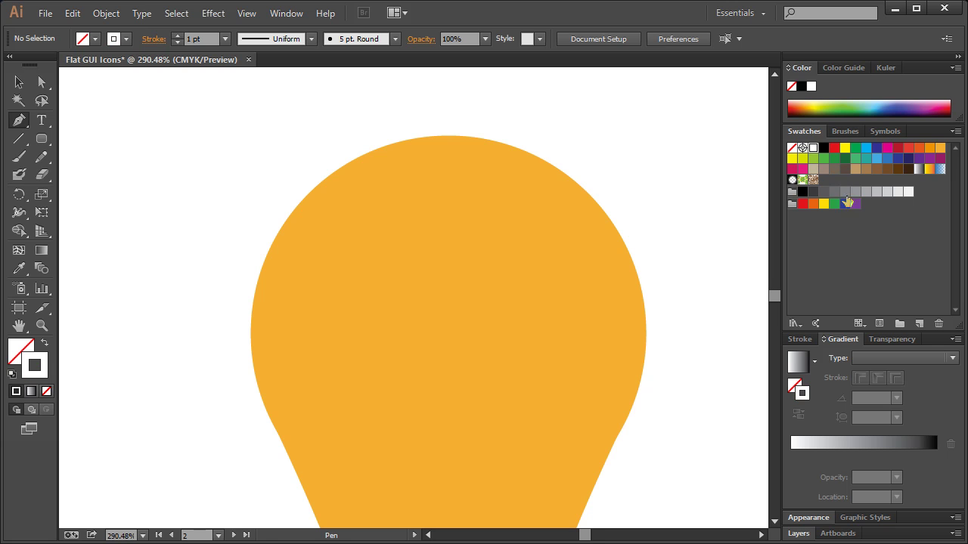
click(303, 310)
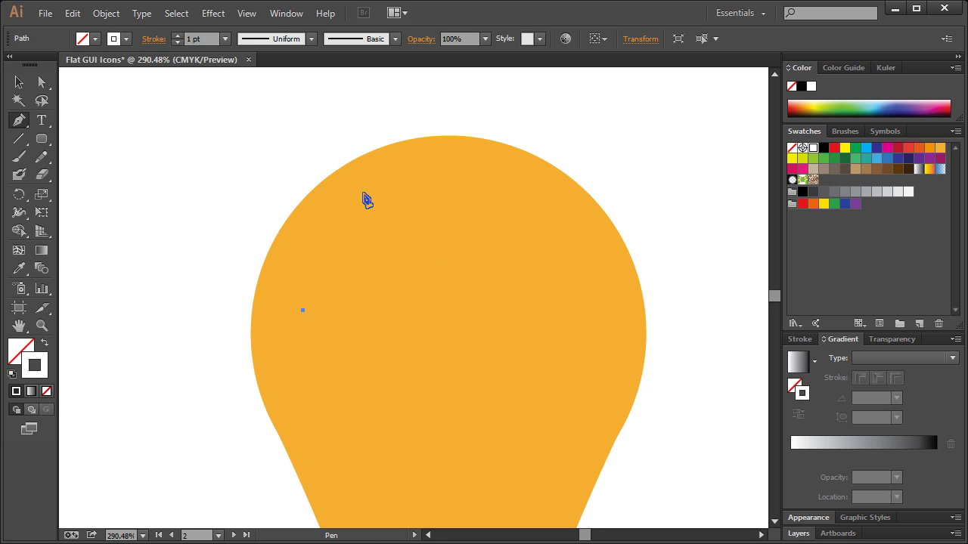
drag(390, 198, 470, 163)
click(19, 82)
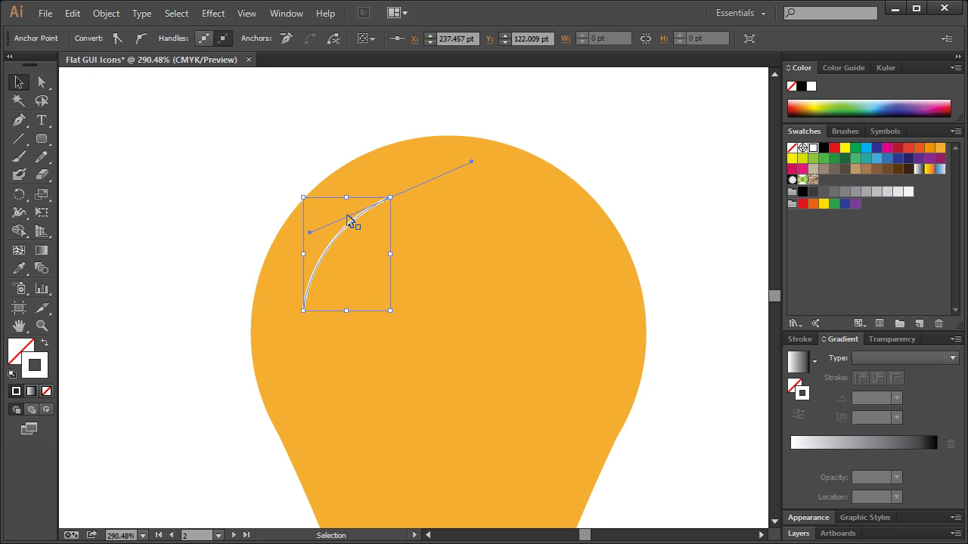
Set the highlight arc's stroke weight to 11 pt with round caps and deselect it
click(357, 222)
click(177, 35)
click(176, 35)
click(176, 34)
click(178, 35)
click(178, 35)
click(178, 35)
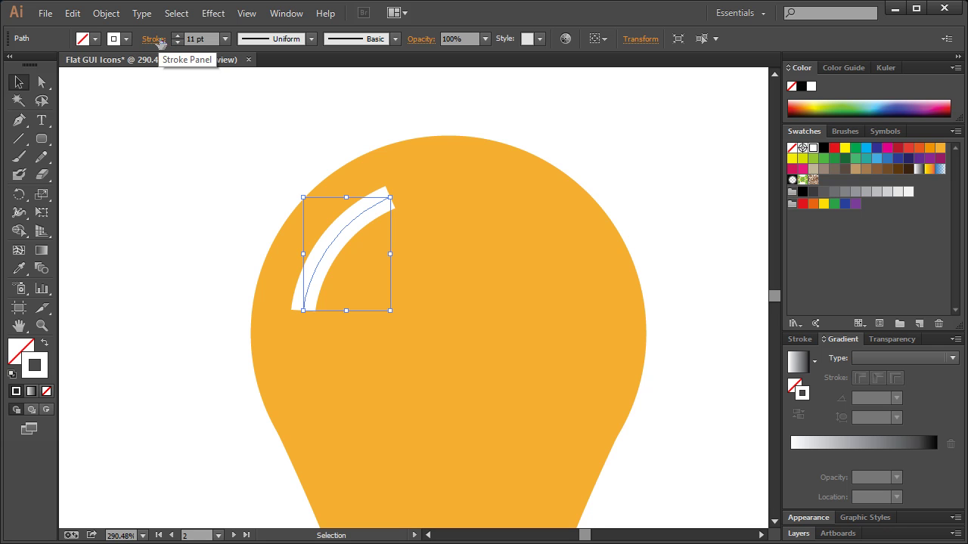
click(153, 39)
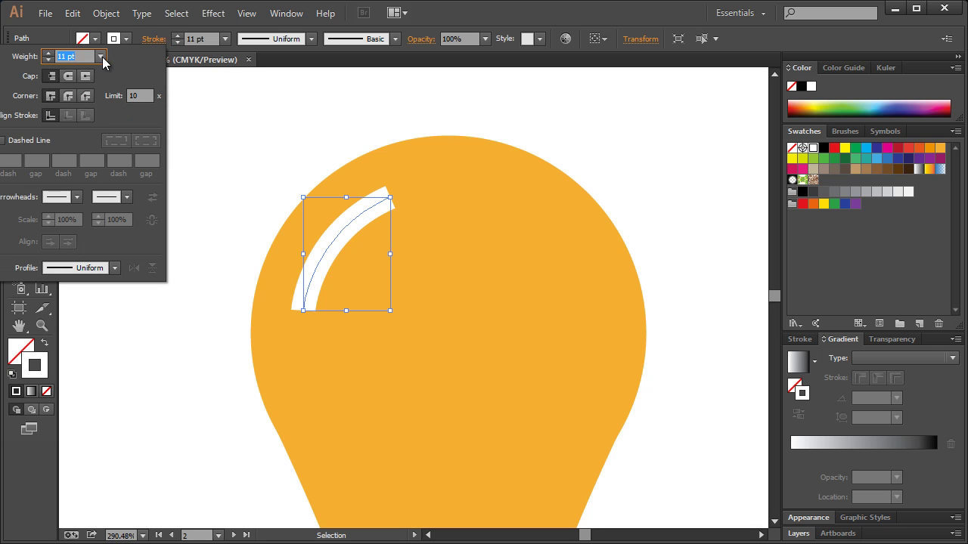
click(68, 76)
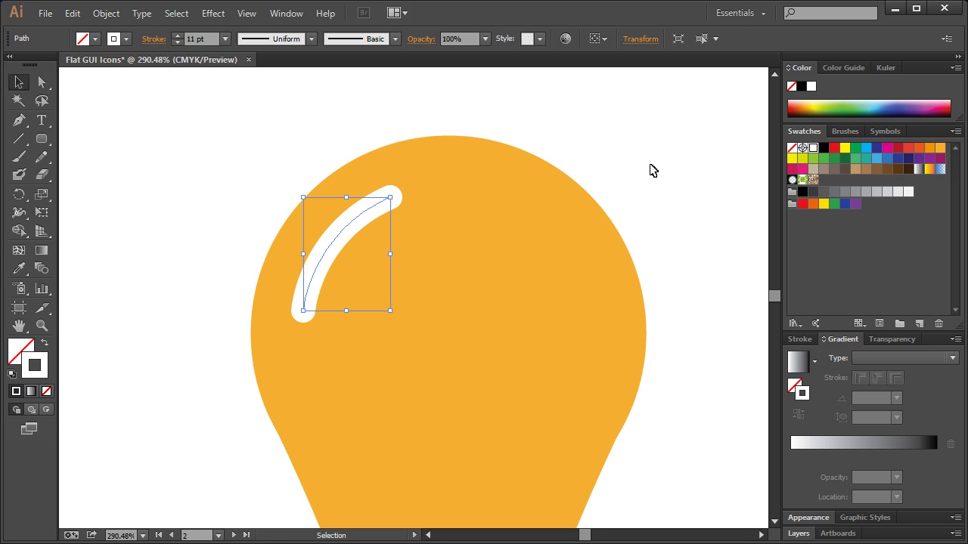
click(568, 125)
Draw a second, very short white highlight stroke just beyond the arc's upper end, following the bulb's curve
click(19, 120)
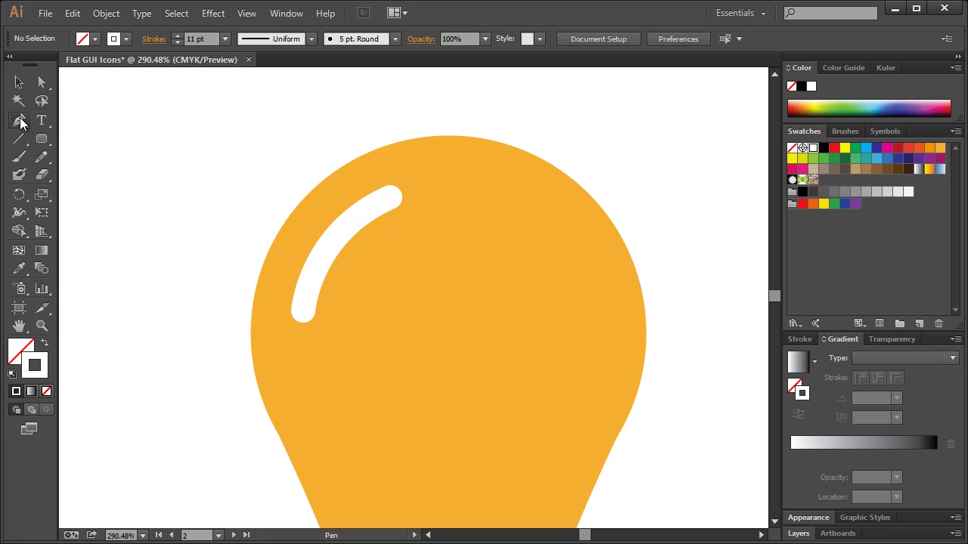
click(418, 183)
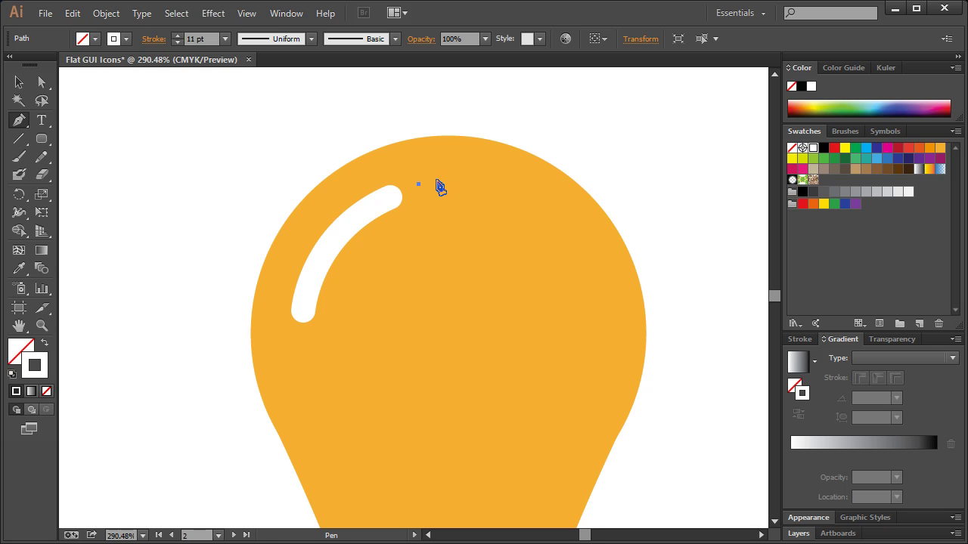
click(444, 181)
click(19, 82)
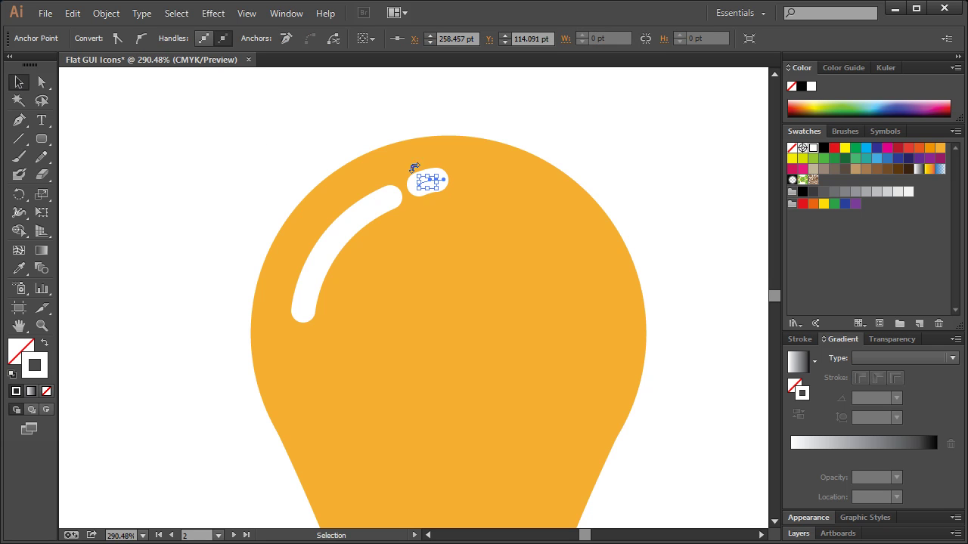
Reposition the short highlight stroke slightly to line it up with the long arc, and deselect it
click(432, 187)
drag(430, 187, 434, 184)
click(678, 162)
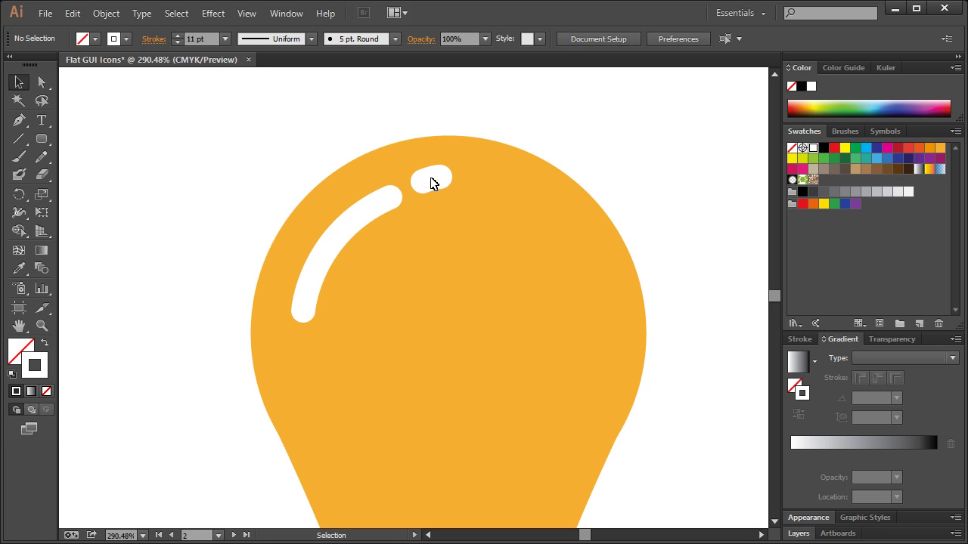
click(432, 184)
drag(447, 179, 485, 171)
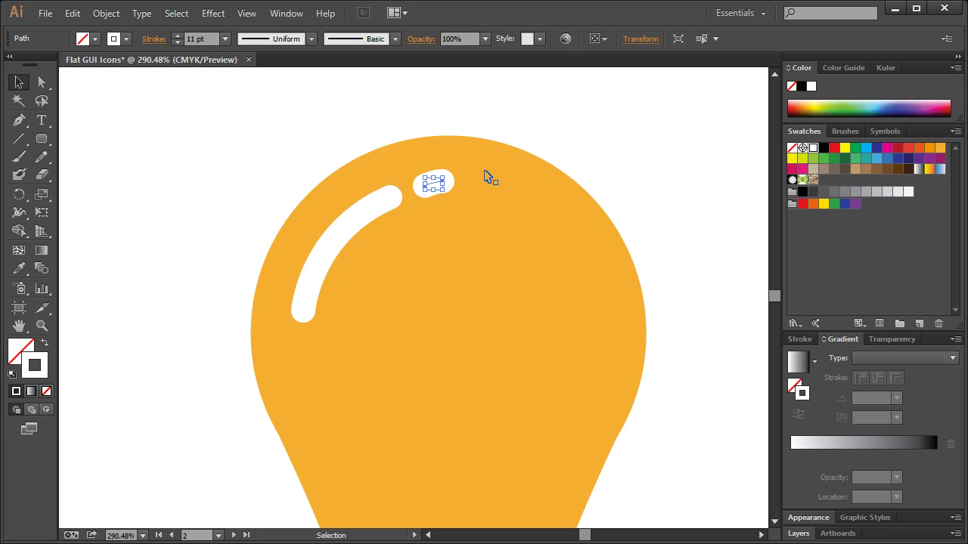
click(679, 140)
key(ctrl+1)
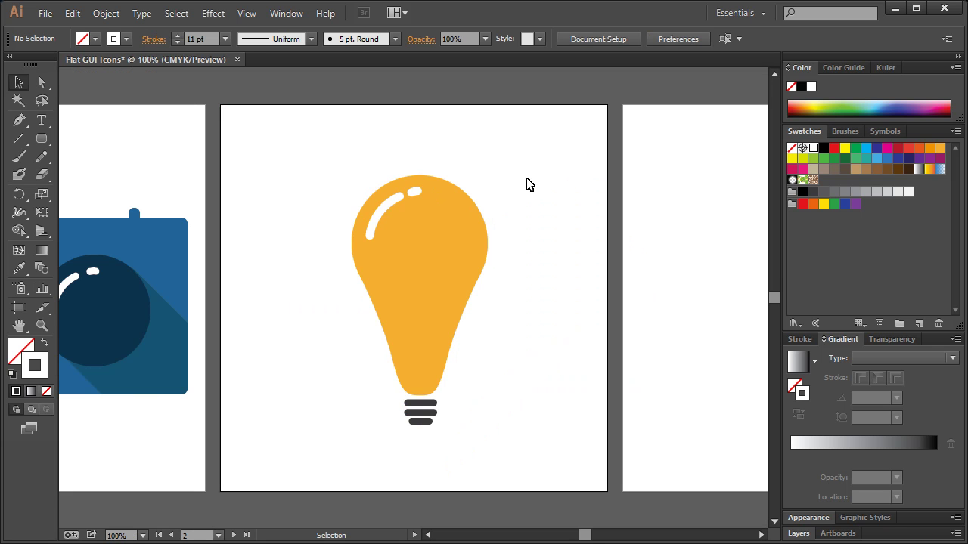
Move both white highlights together slightly left and down inside the bulb and deselect them
click(412, 193)
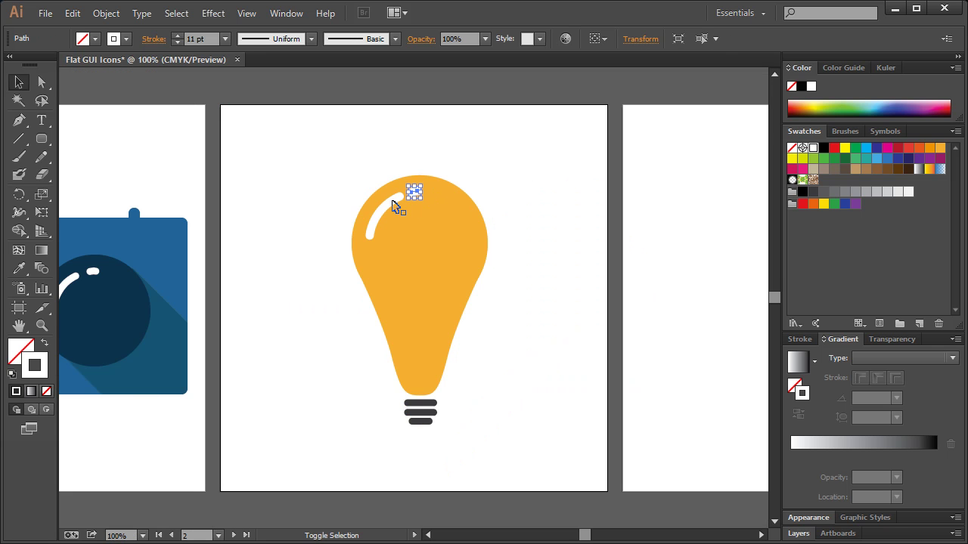
shift+click(392, 205)
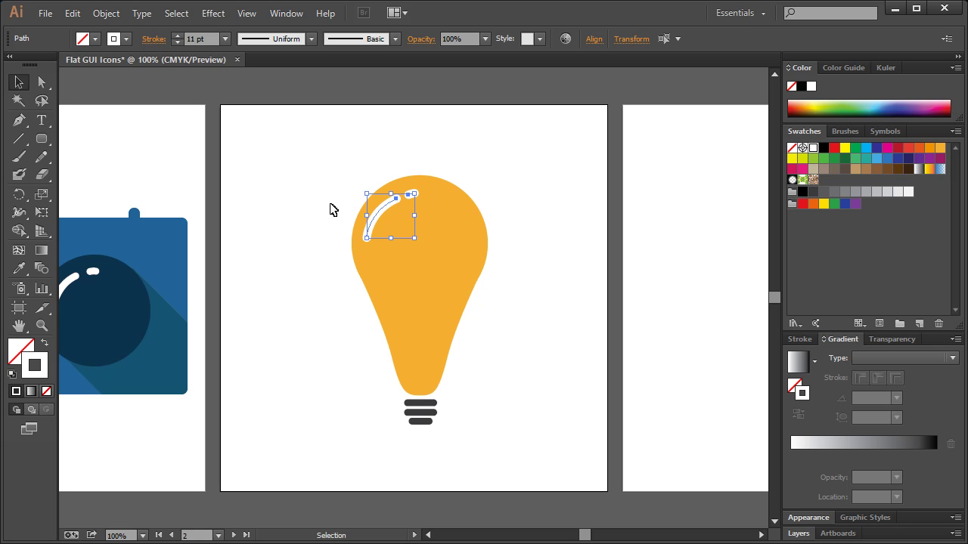
click(278, 204)
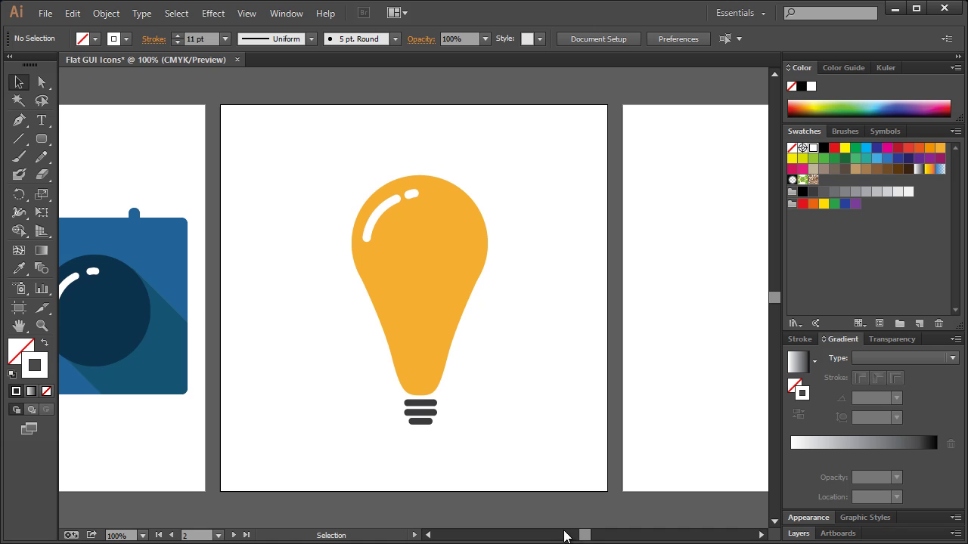
Place a copy of the camera's blue body and its teal shadow shape in the middle of the empty third artboard
mouse_move(586, 532)
mouse_down()
mouse_move(572, 535)
mouse_move(596, 542)
mouse_up()
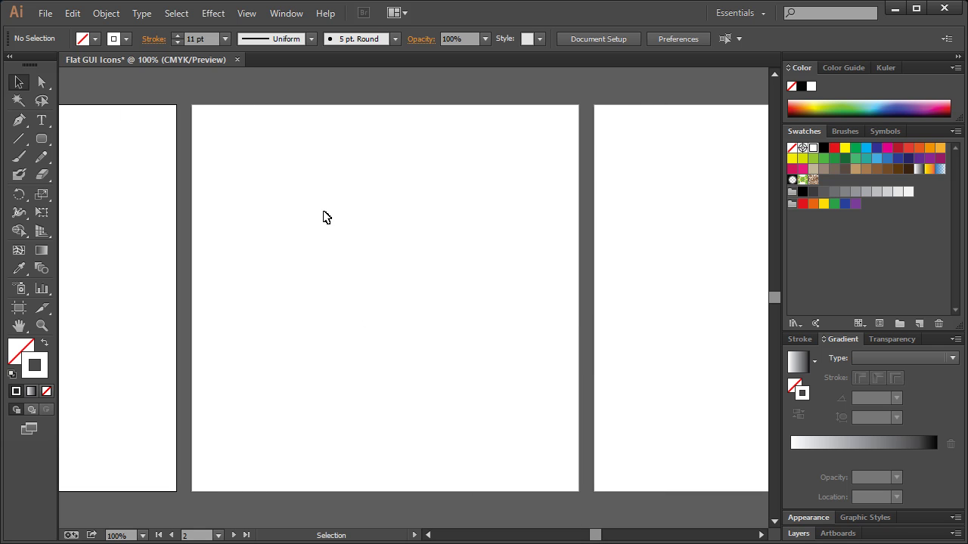
drag(592, 535, 580, 537)
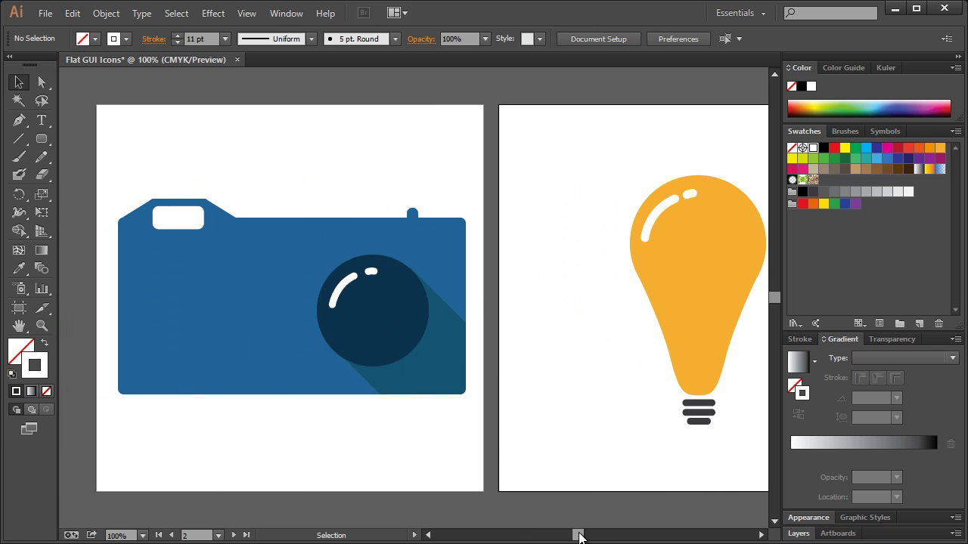
click(249, 315)
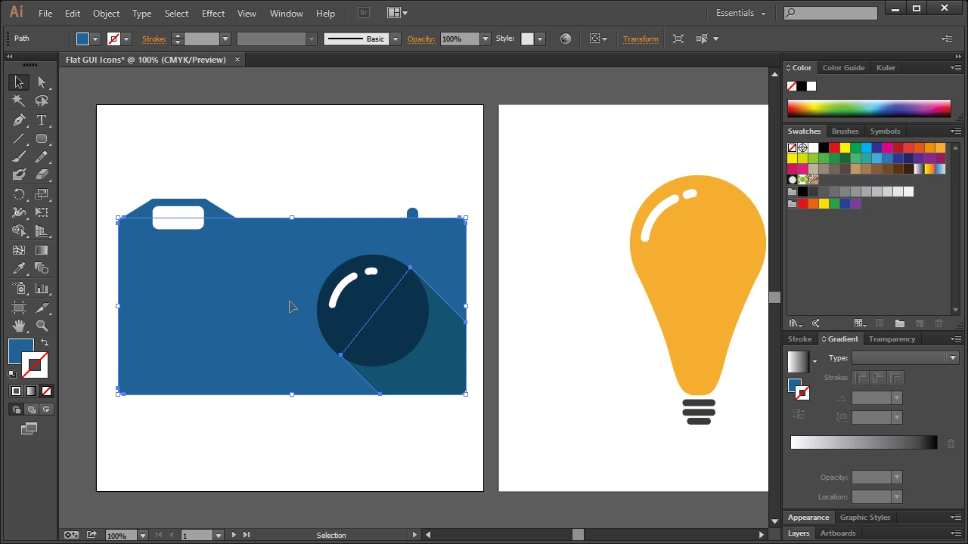
shift+click(434, 371)
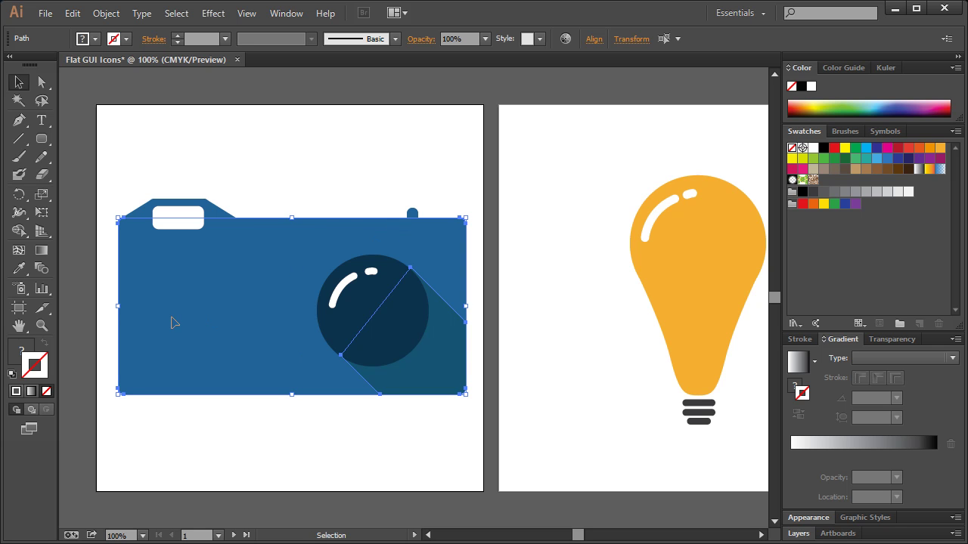
drag(169, 322, 546, 316)
drag(572, 535, 590, 534)
drag(233, 329, 595, 333)
drag(583, 534, 594, 535)
drag(322, 295, 378, 292)
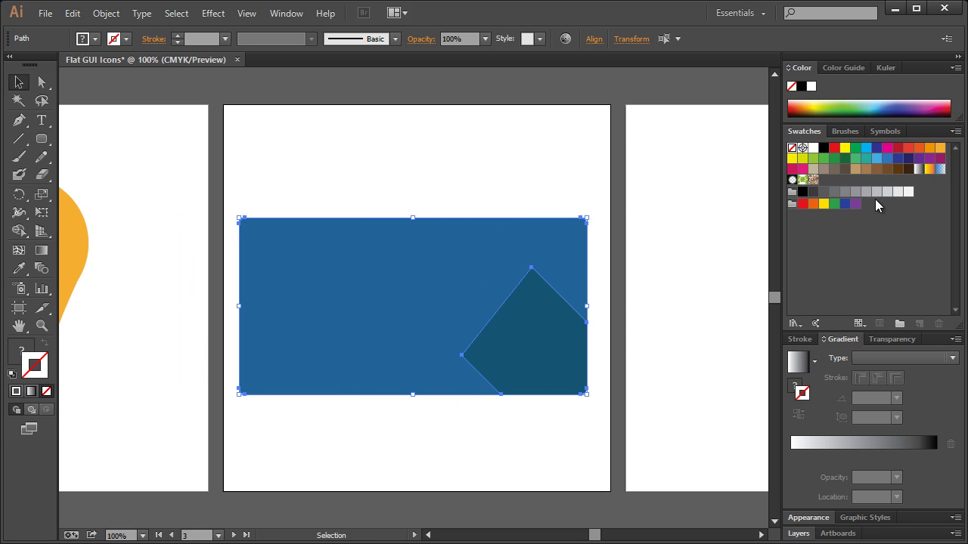
Fill the body and shadow shapes on the third artboard with light gray, without a stroke, and deselect them
click(856, 193)
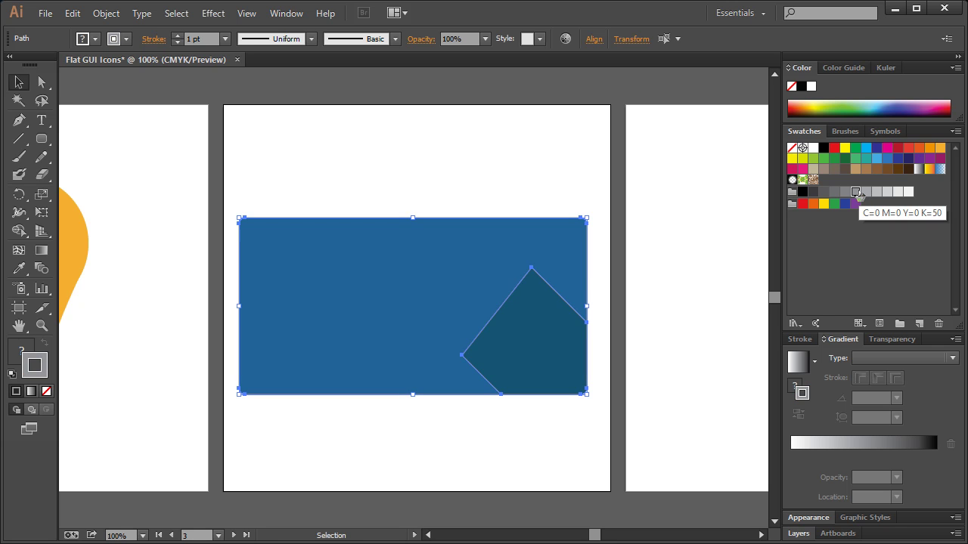
key(slash)
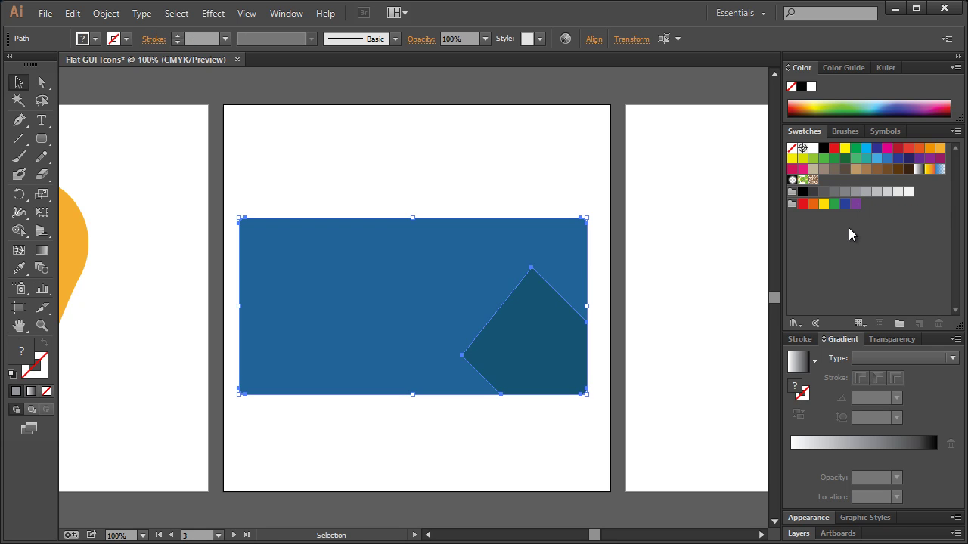
click(865, 192)
click(638, 217)
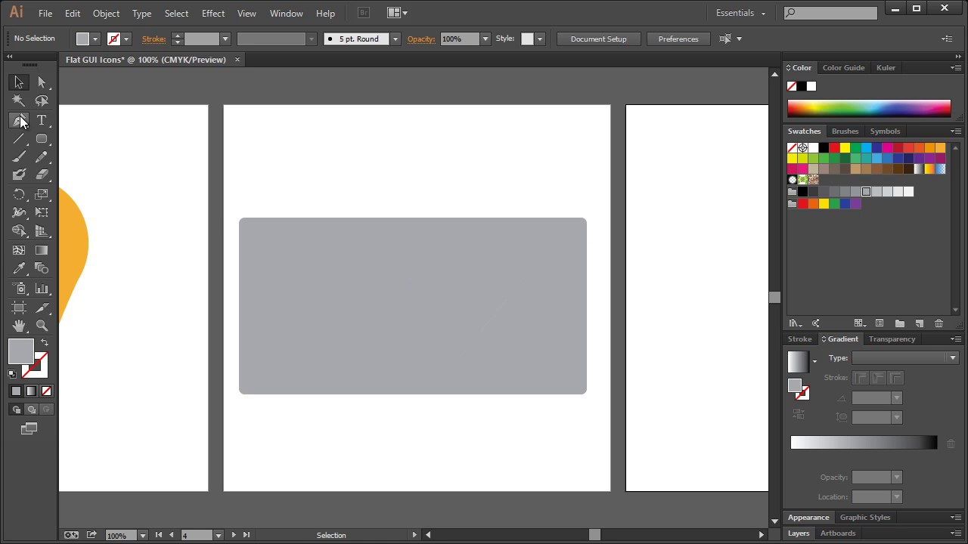
Draw a thin white V-shaped flap with the Pen tool from the envelope's upper corners down to its centre, without a stroke, and deselect it
click(19, 269)
click(343, 169)
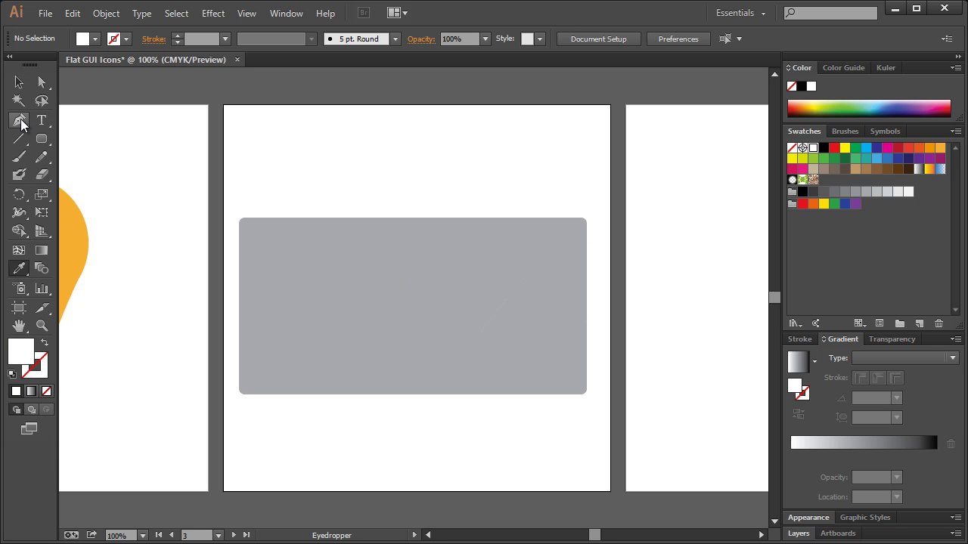
click(19, 121)
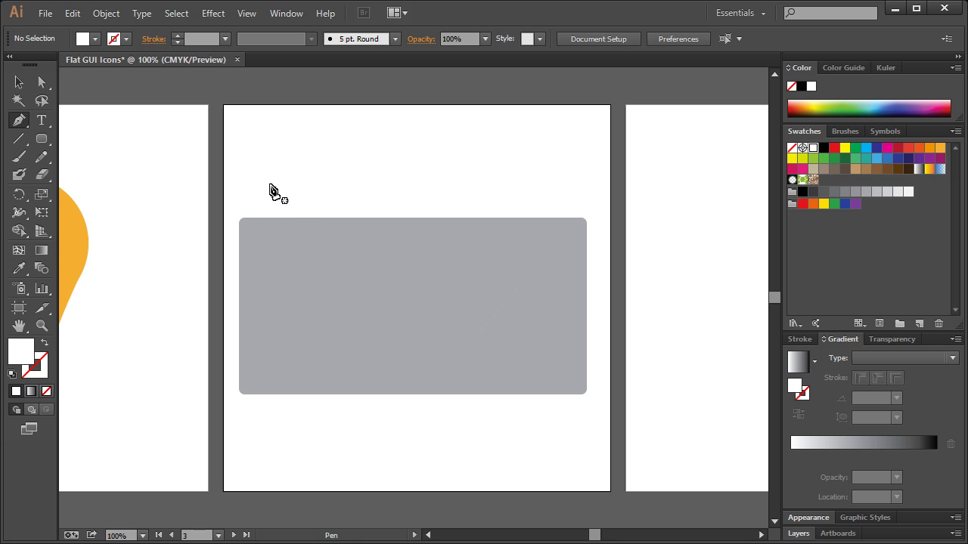
click(245, 225)
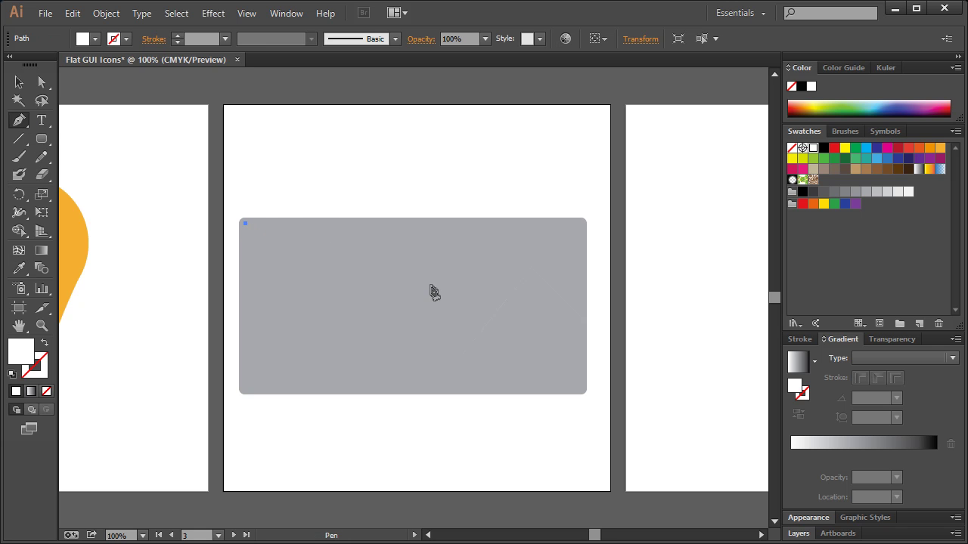
click(413, 289)
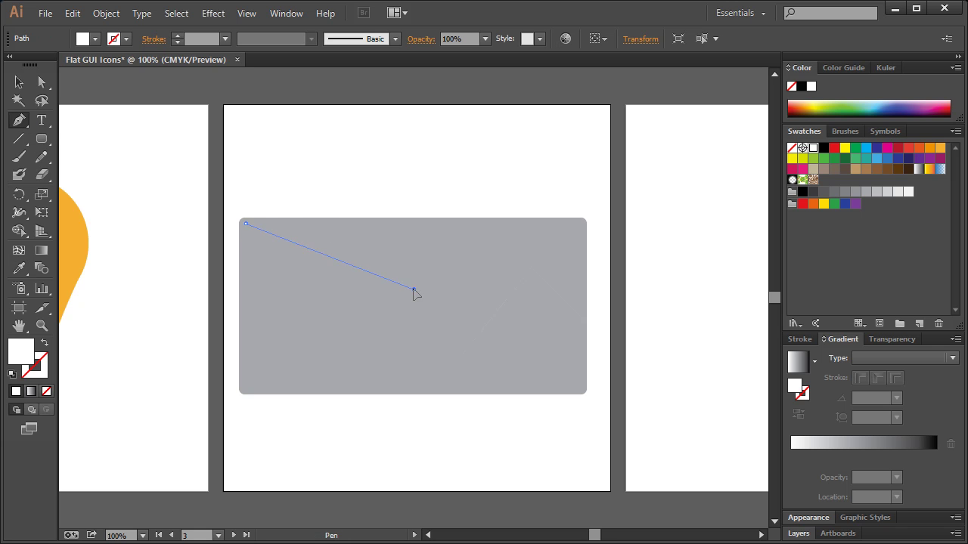
click(581, 224)
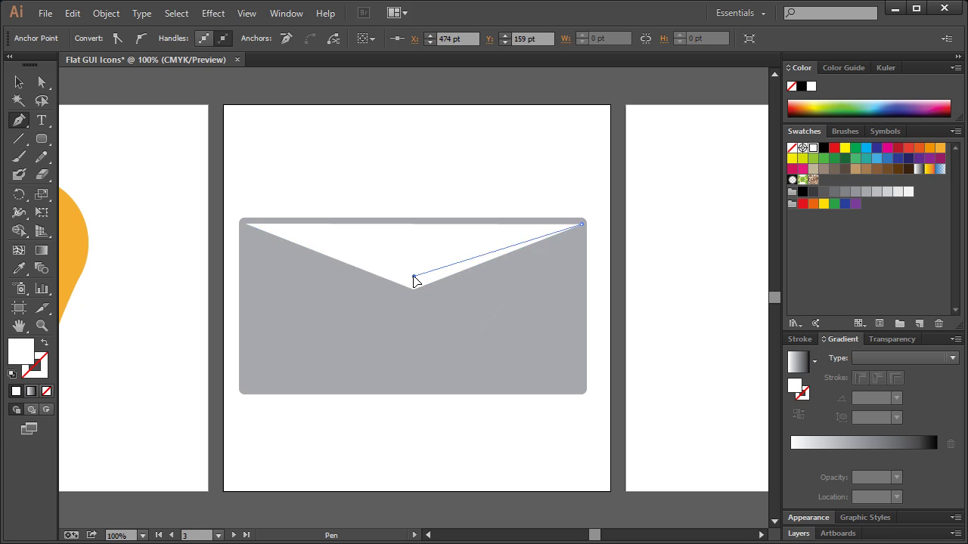
click(414, 277)
click(20, 87)
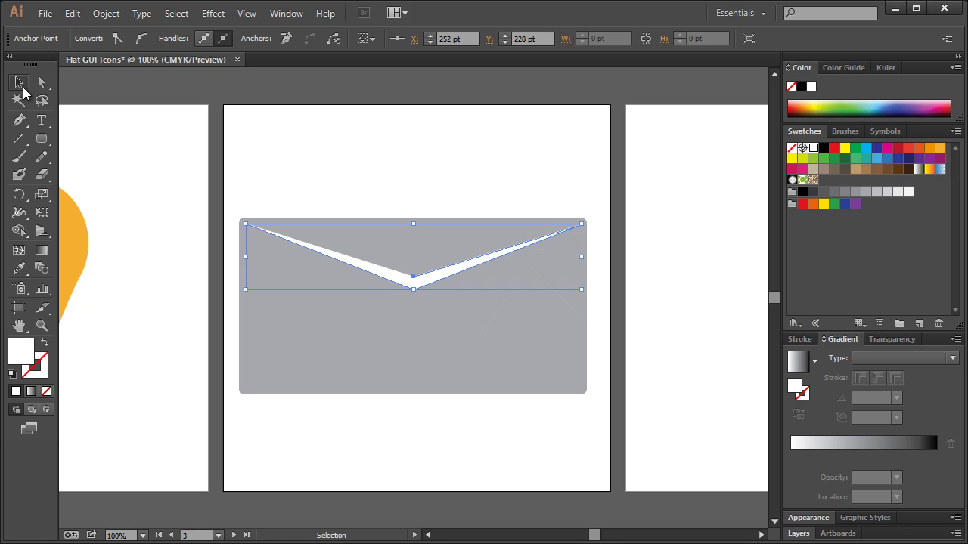
click(326, 171)
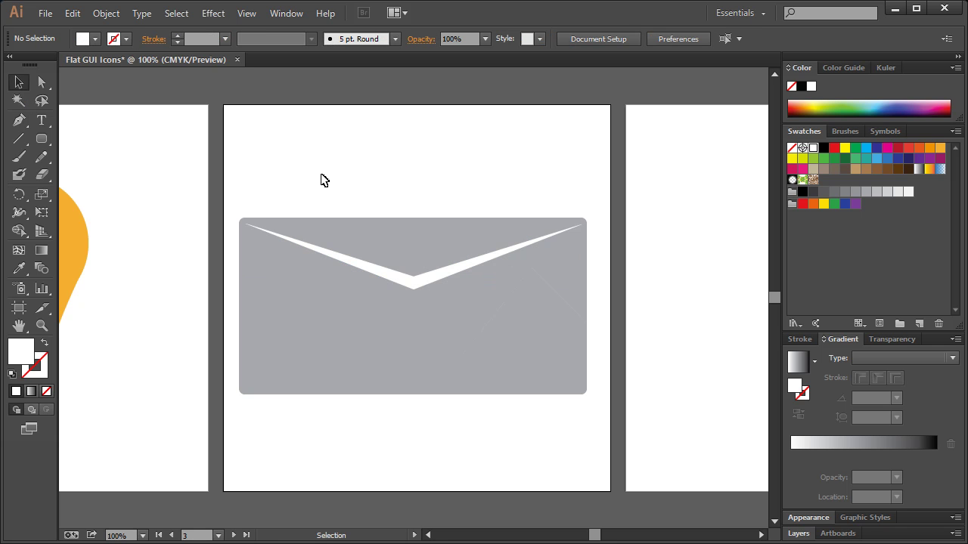
Move the two centre anchor points of the white V straight down together to deepen the flap, and deselect it
click(42, 82)
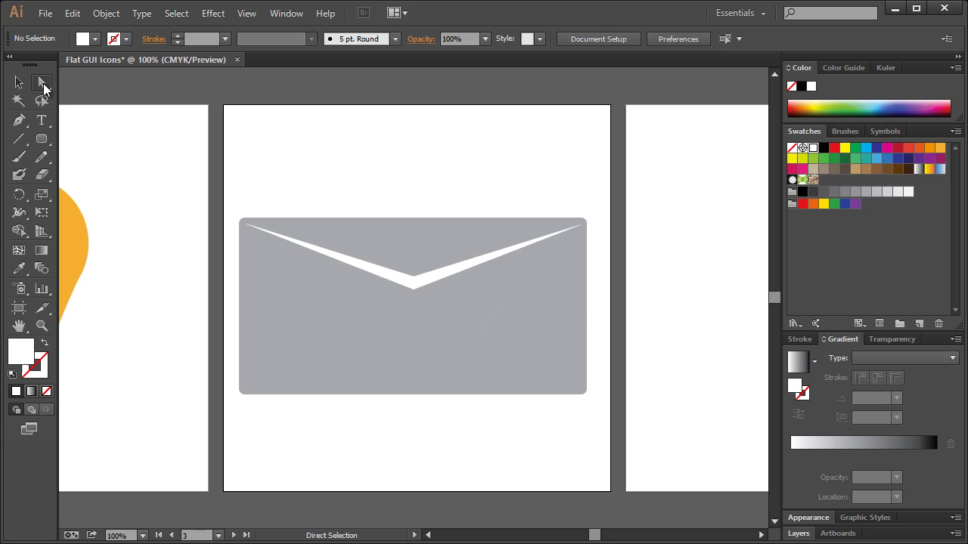
click(420, 282)
click(414, 279)
shift+click(415, 290)
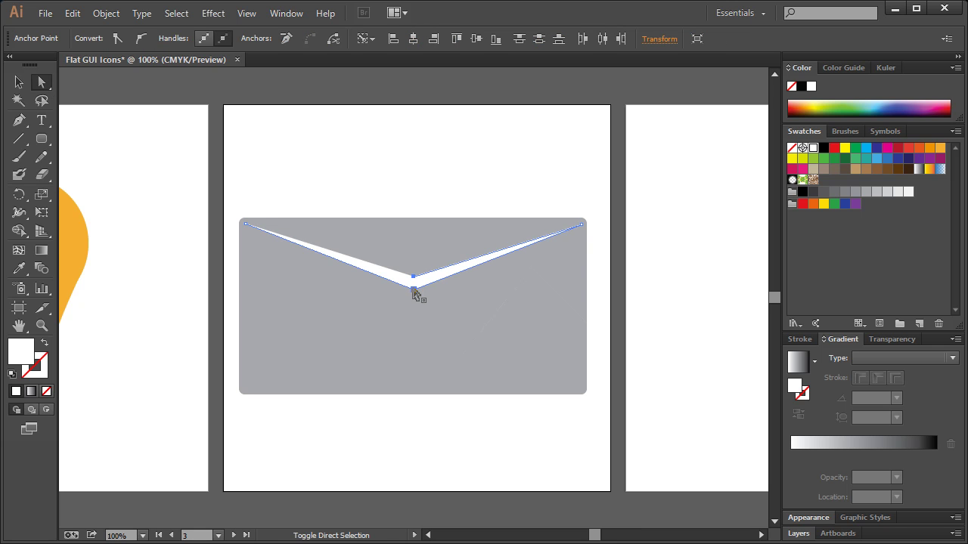
drag(416, 295, 416, 307)
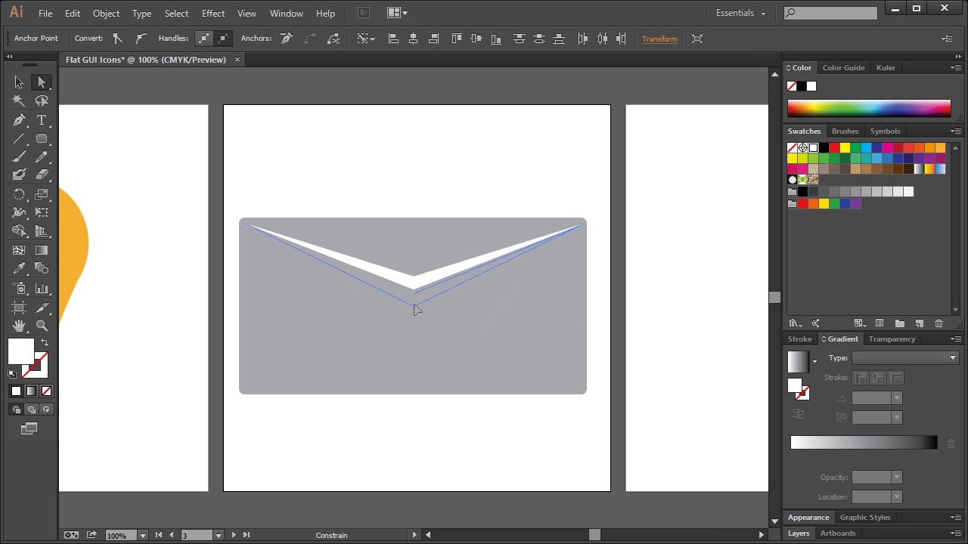
click(463, 198)
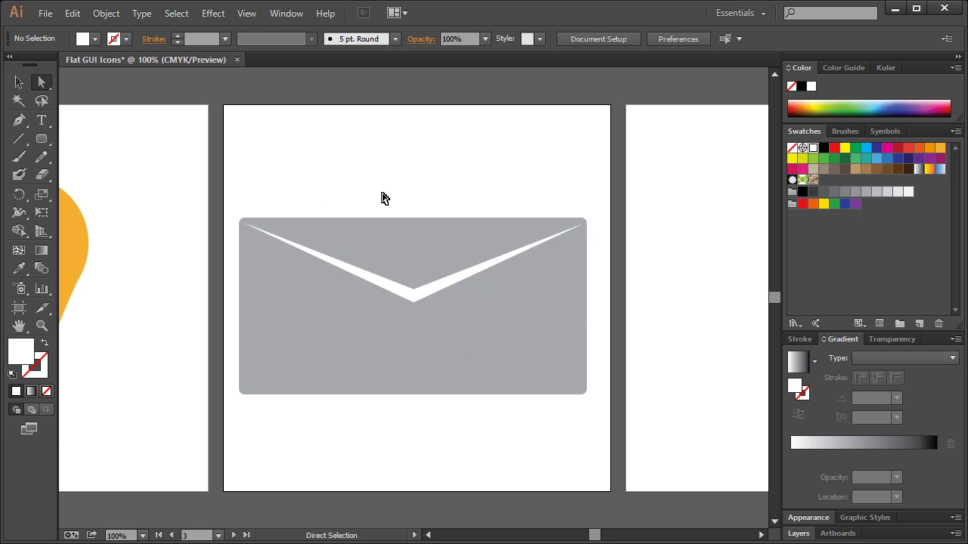
Draw a closed white triangle from the V's lower tip past the envelope's lower-right side and up beyond its upper-right corner
click(19, 120)
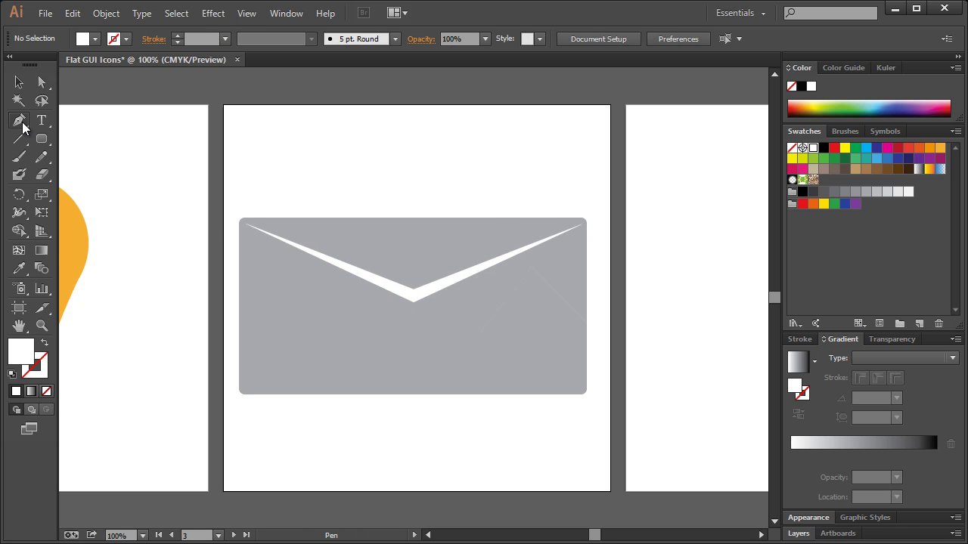
click(412, 302)
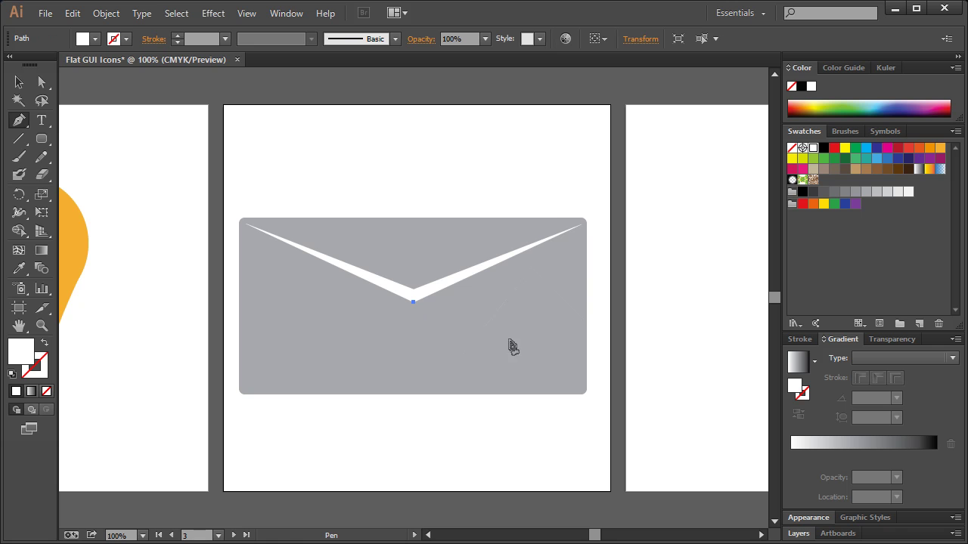
key(ctrl)
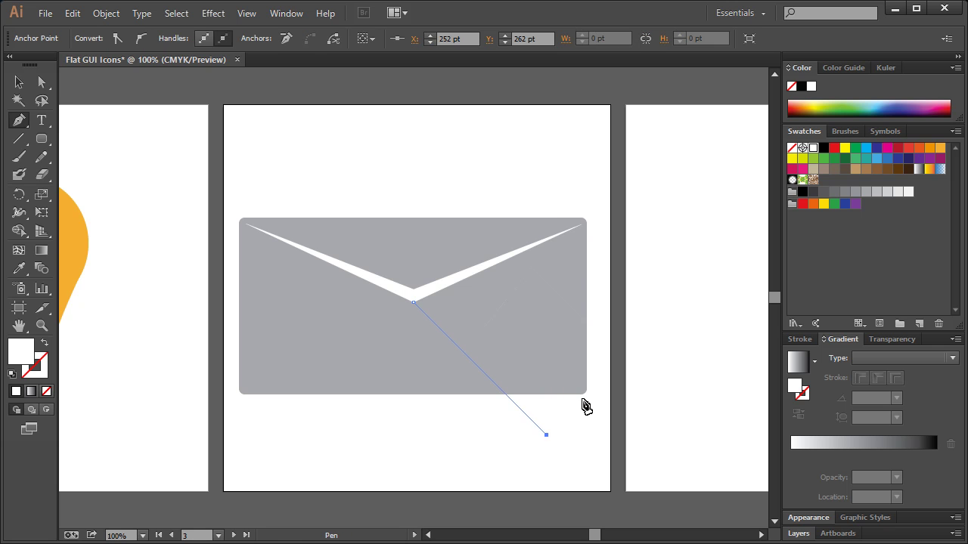
ctrl+click(600, 387)
click(591, 220)
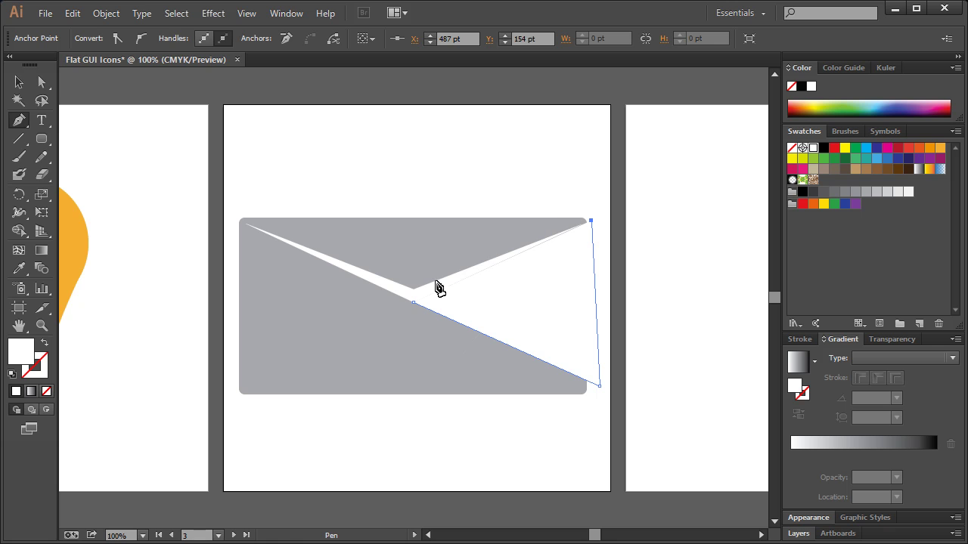
click(413, 303)
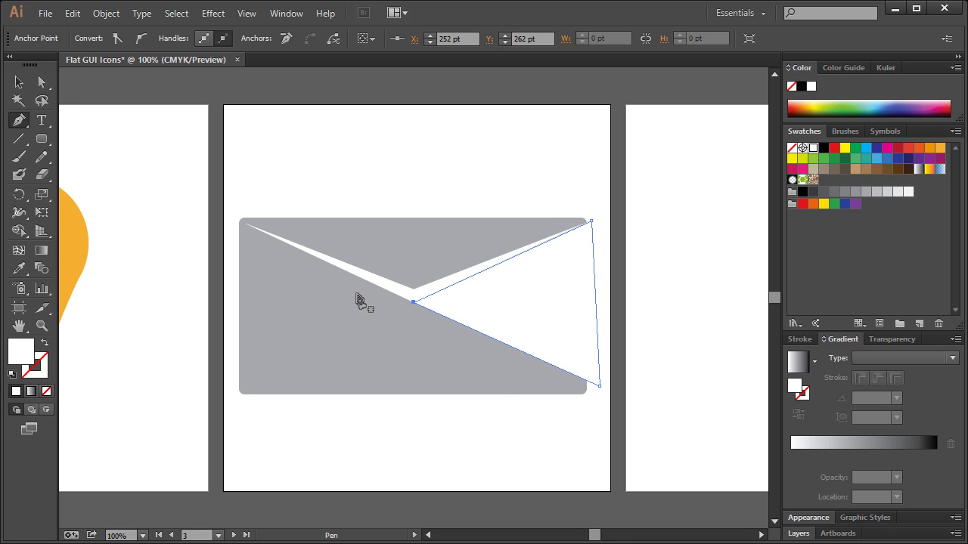
Move the white V straight up so that it clears the white triangle
key(v)
click(399, 290)
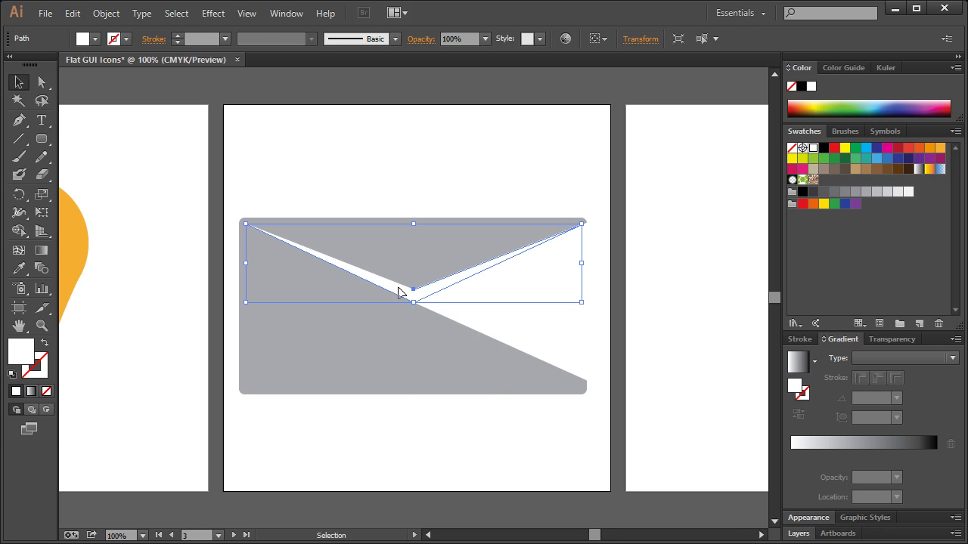
drag(405, 295, 400, 274)
Use the white triangle to divide the gray envelope shapes below it
click(469, 304)
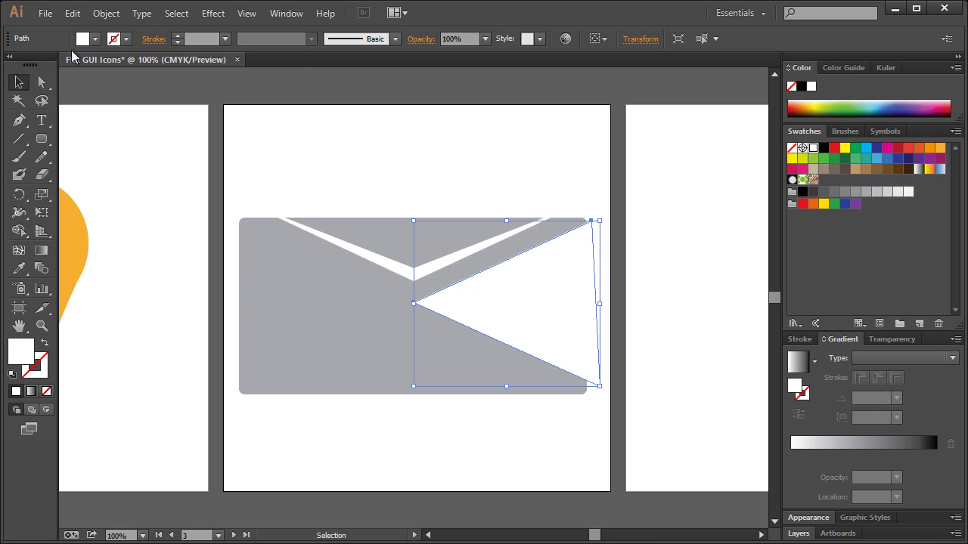
click(100, 13)
mouse_move(182, 319)
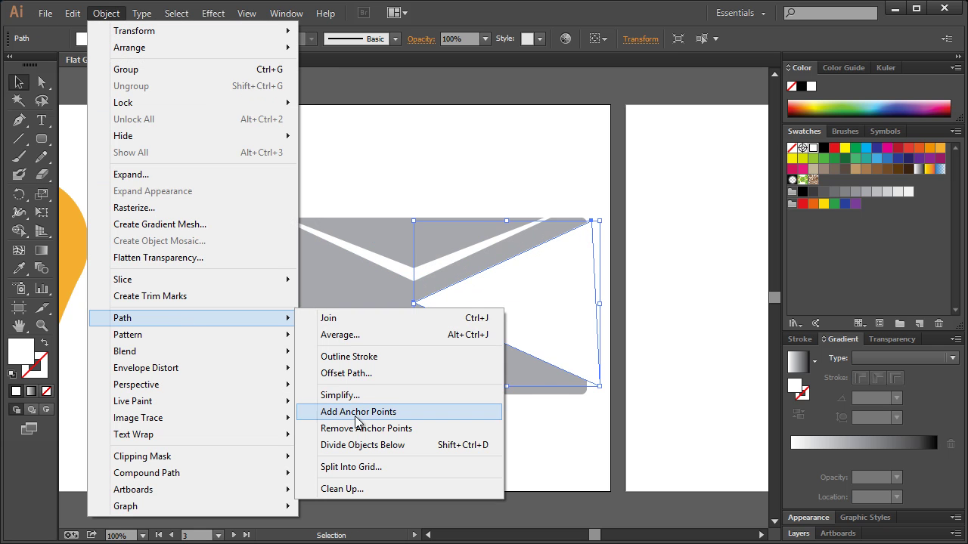
click(356, 445)
Fill the divided triangular pieces on the envelope's right side with a gray one shade darker than the body, and deselect them
click(42, 81)
click(264, 162)
click(538, 303)
shift+click(568, 273)
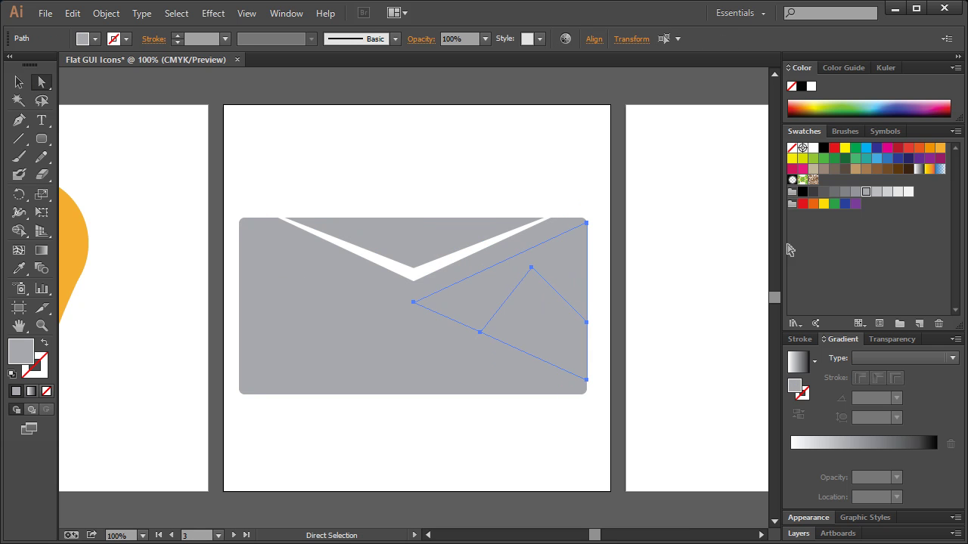
click(845, 194)
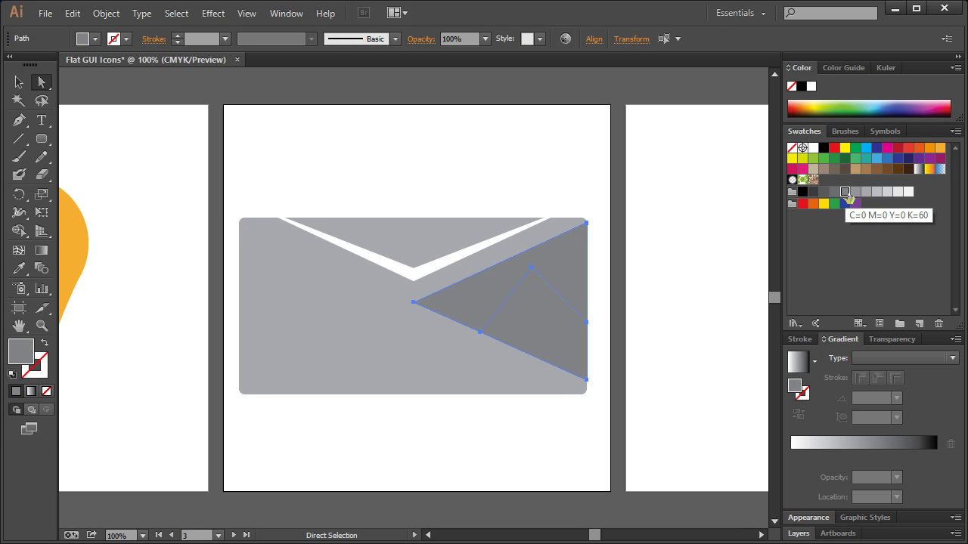
click(855, 192)
click(602, 206)
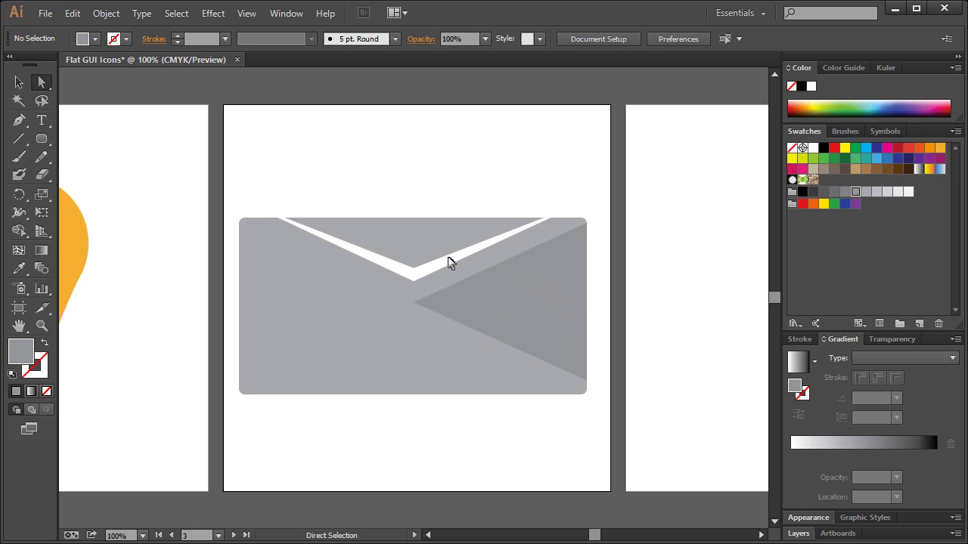
Move the white V back down so its lower edge meets the dark triangle and its tips reach the envelope's corners, and deselect it
click(442, 264)
drag(437, 272, 438, 283)
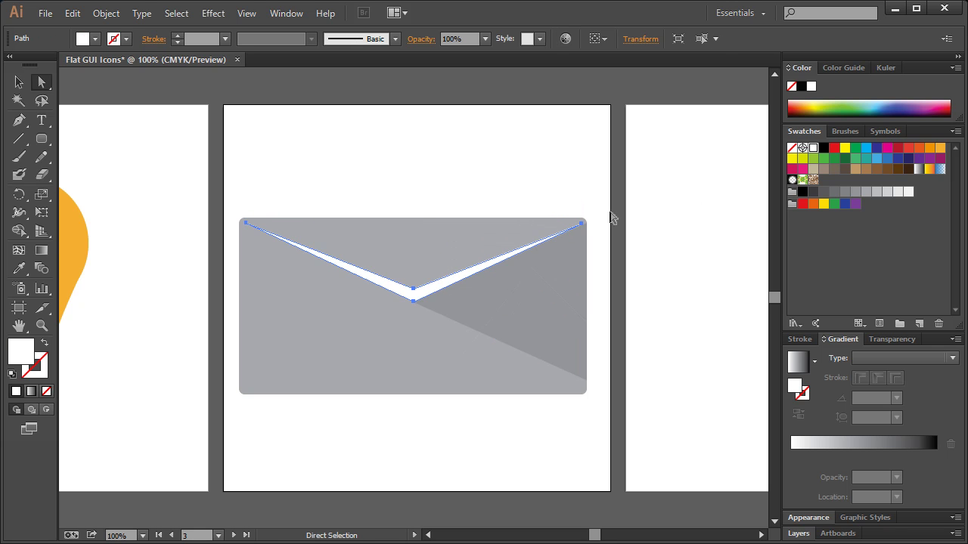
click(616, 204)
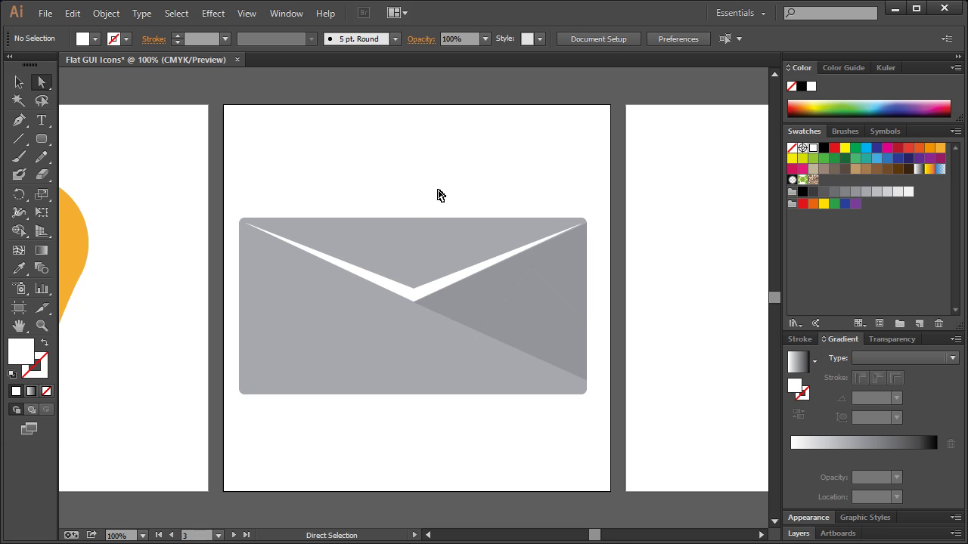
Review the camera, light bulb and envelope icons side by side at 50% zoom, along with the two empty artboards
click(19, 81)
scroll(434, 177, right, 1)
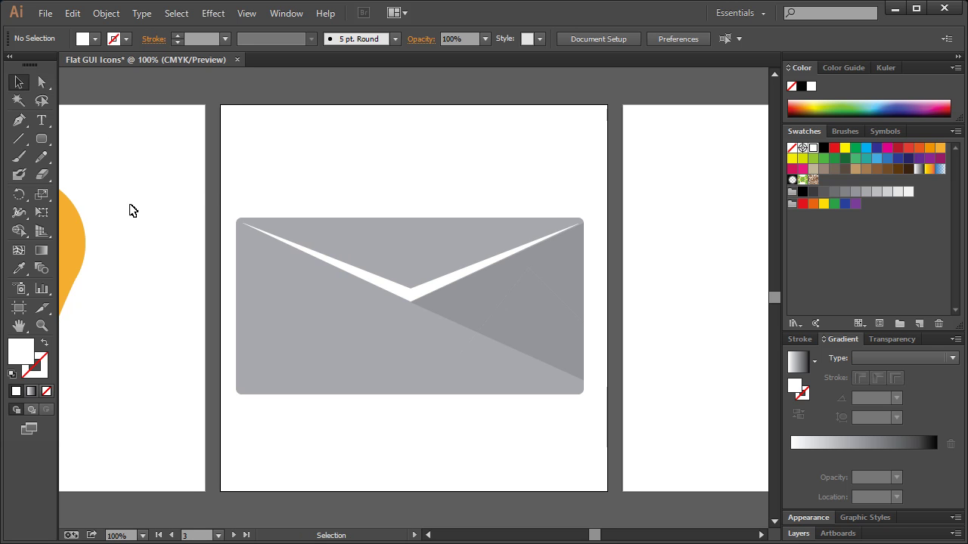
click(41, 325)
right_click(261, 243)
click(306, 308)
right_click(288, 208)
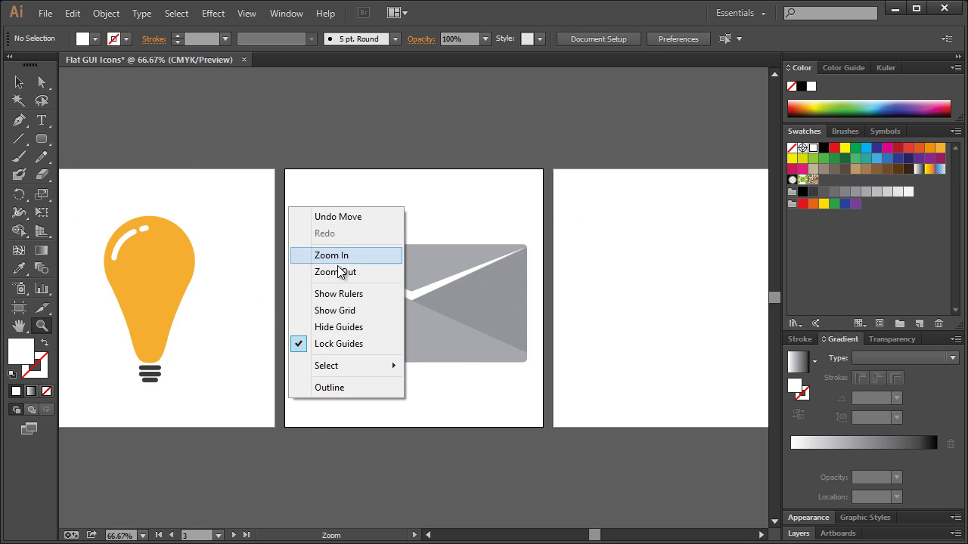
click(335, 271)
drag(595, 539, 586, 538)
right_click(425, 337)
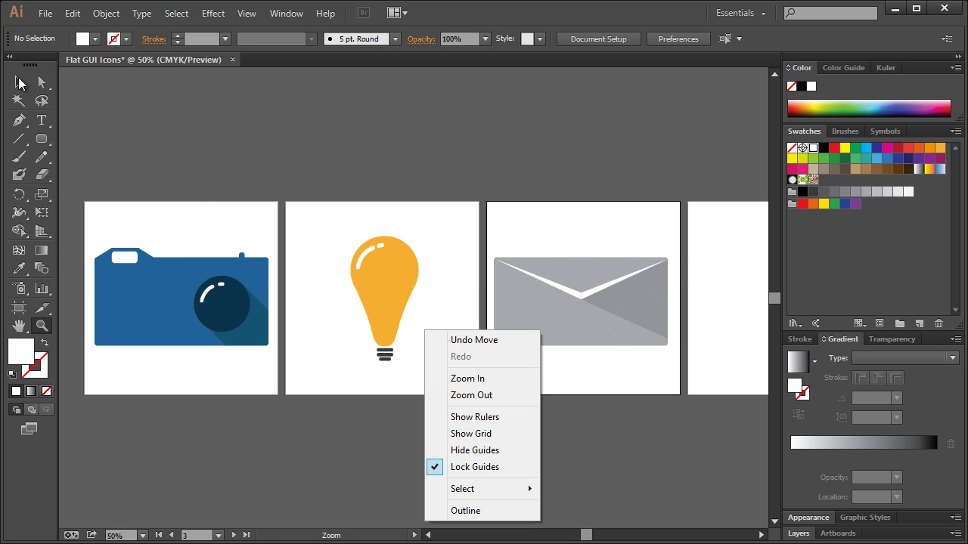
click(18, 76)
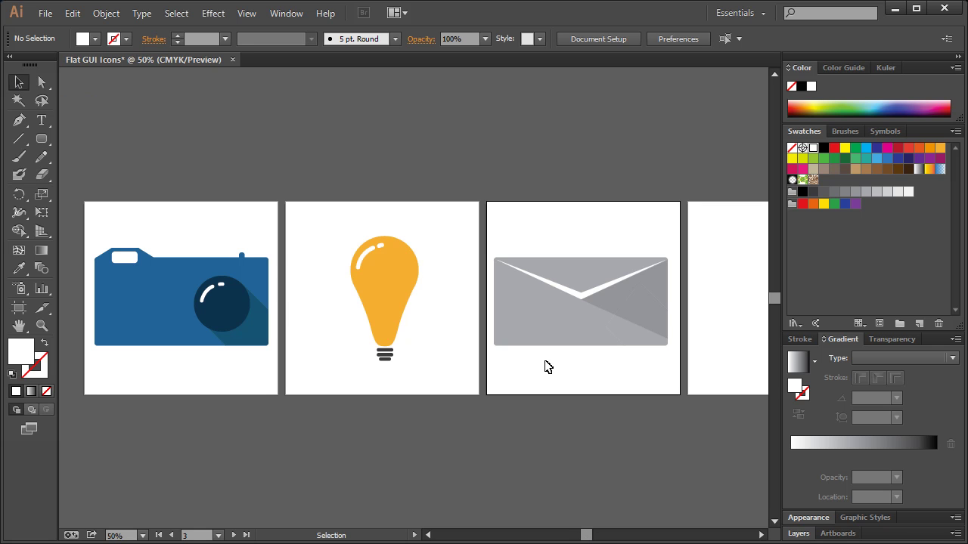
drag(589, 537, 606, 535)
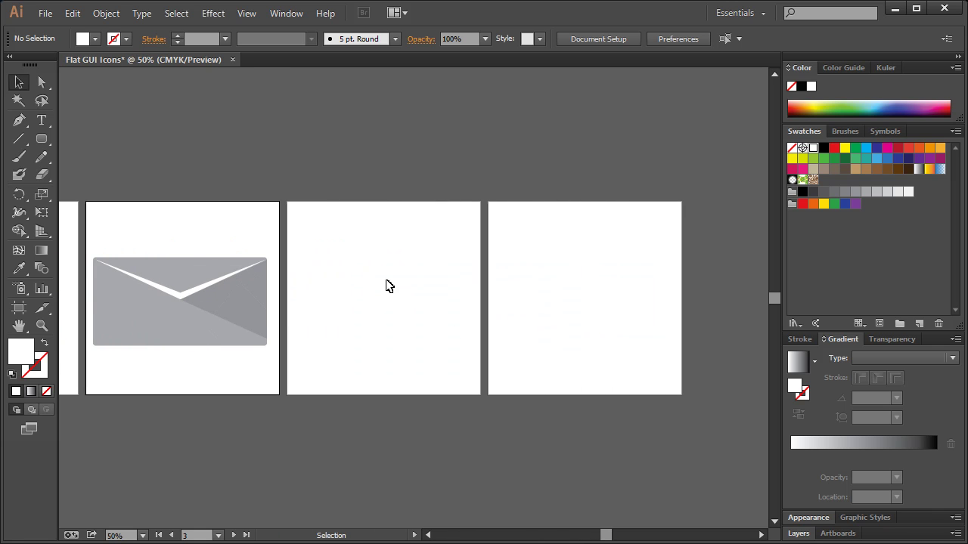